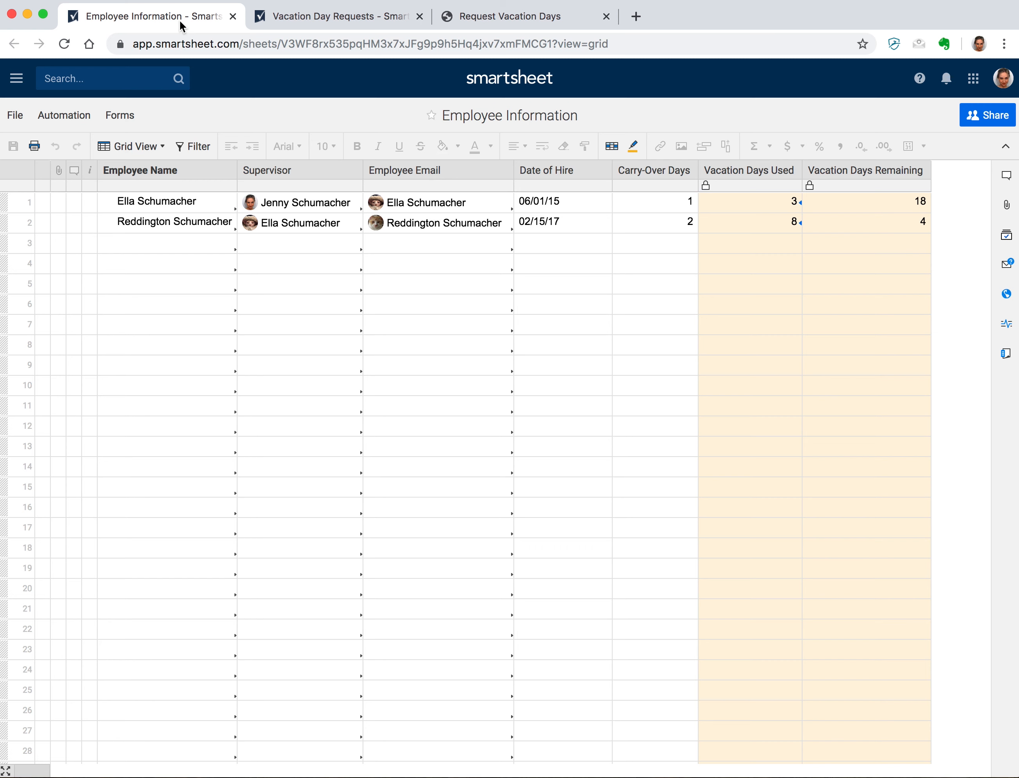
# - Check the first employee's Vacation Days Remaining formula, then switch to the Vacation Day Requests sheet
pyautogui.click(834, 205)
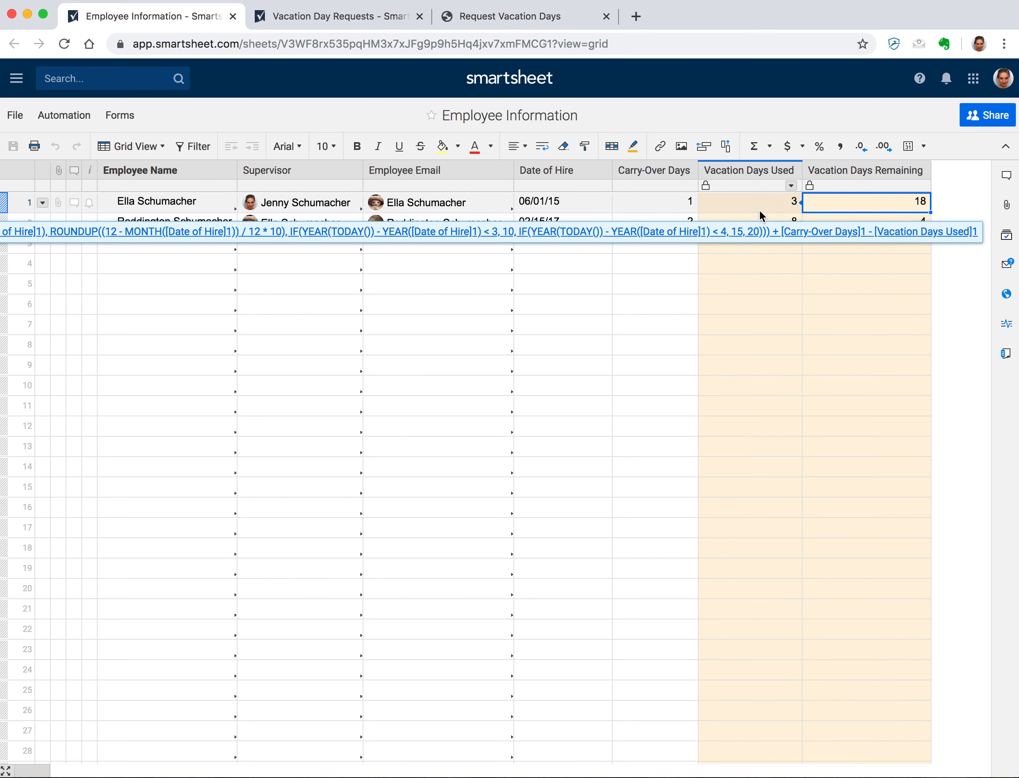
pyautogui.click(364, 18)
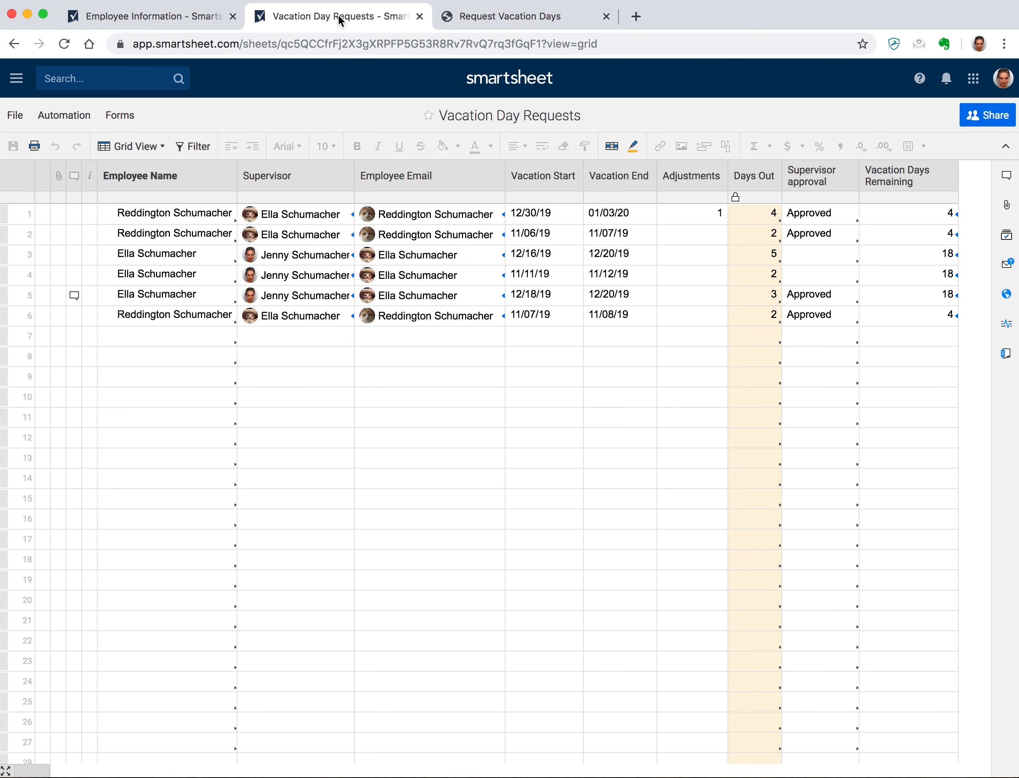
# - Create a new dashboard titled with the employee's full name followed by 'Vacation Tracker'
pyautogui.click(17, 80)
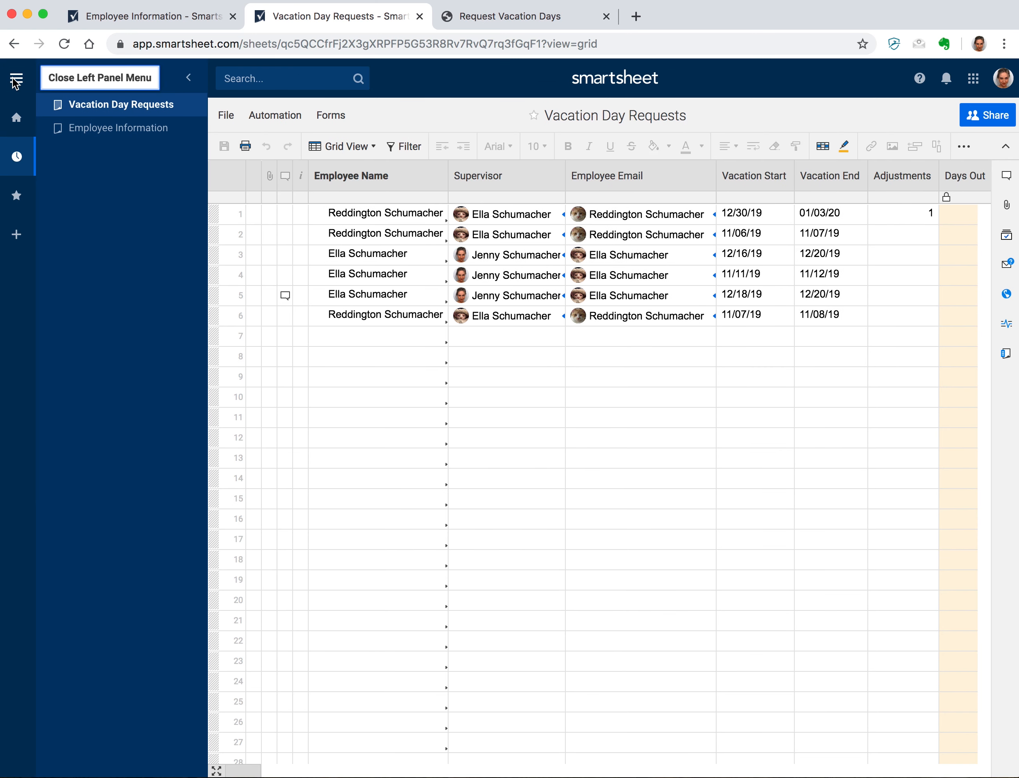
pyautogui.click(18, 238)
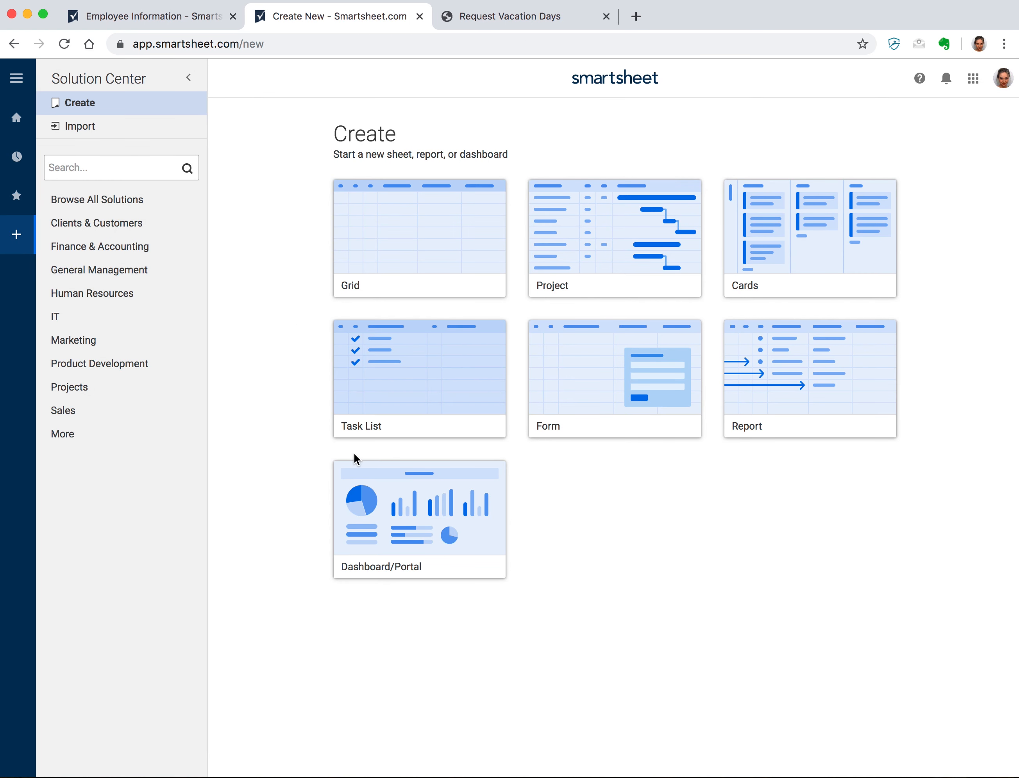
pyautogui.click(376, 487)
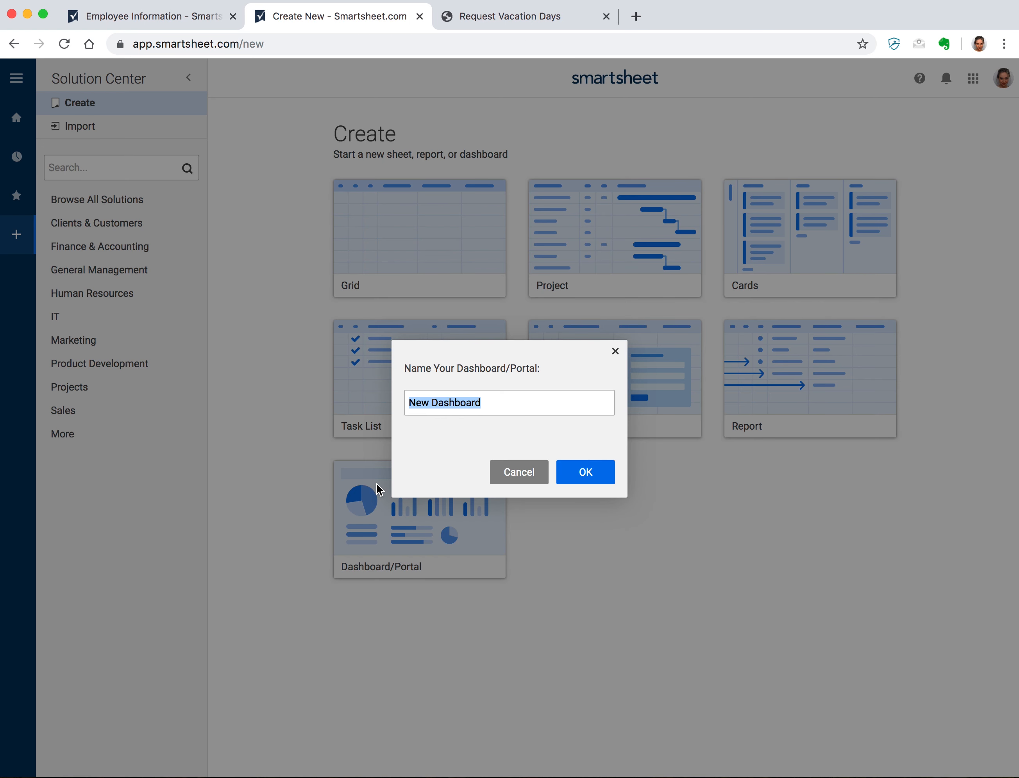
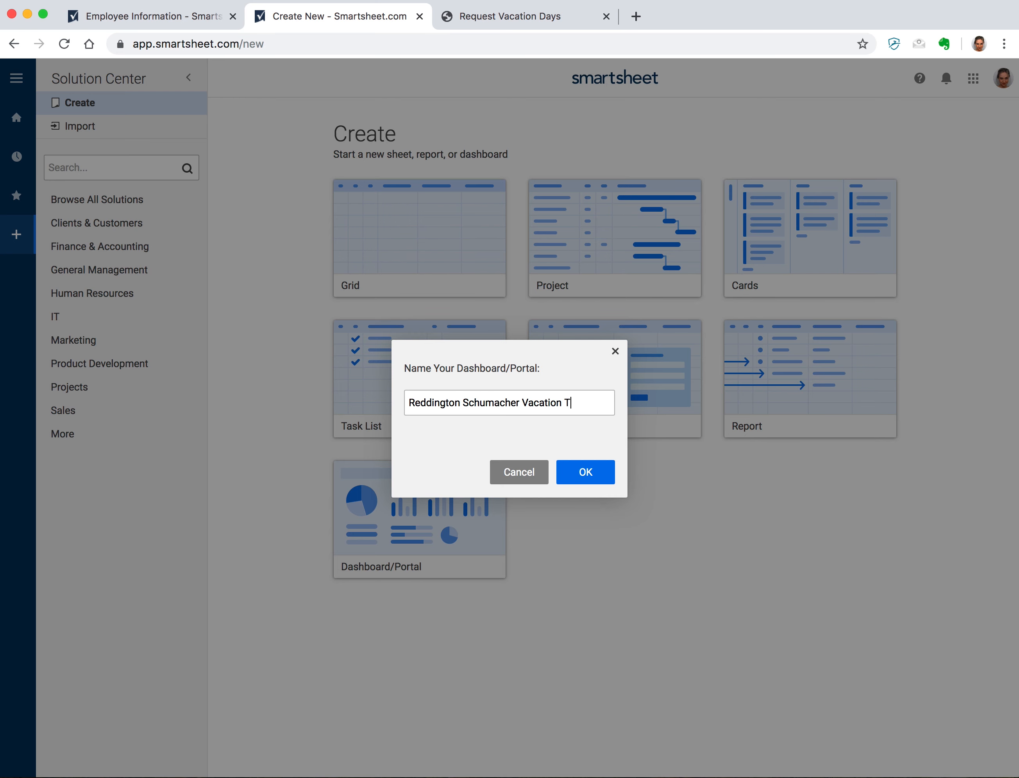
pyautogui.press('Return')
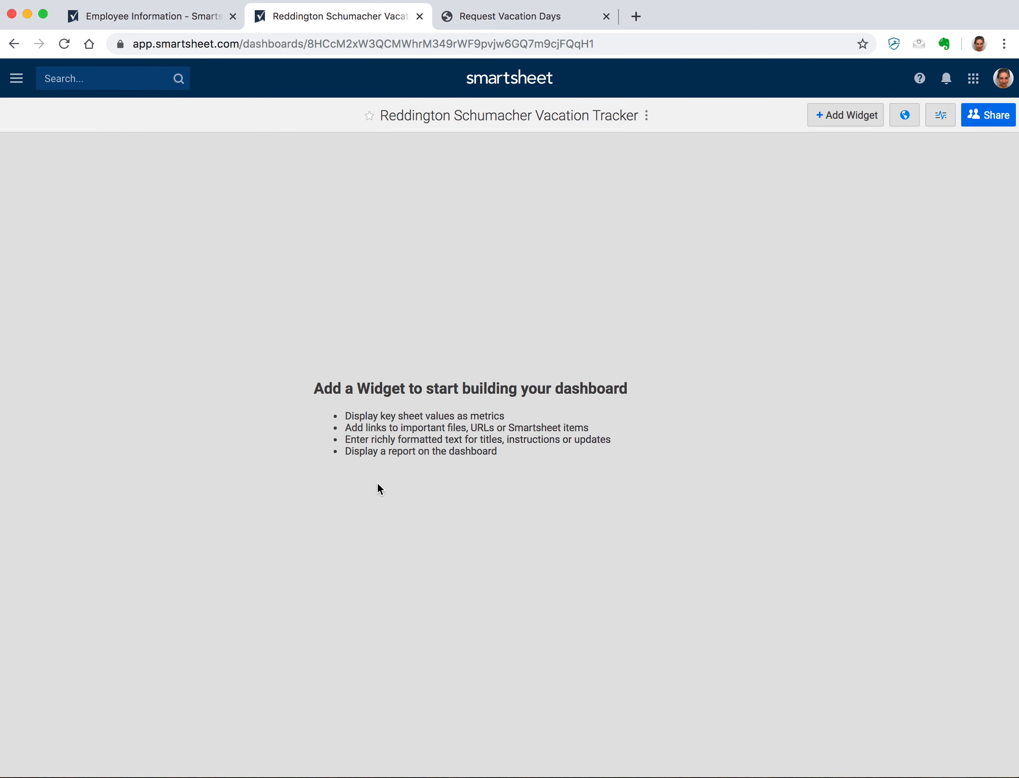
# - Add a 'Vacation Day Tracker' title widget and center it across the top of the dashboard
pyautogui.click(851, 106)
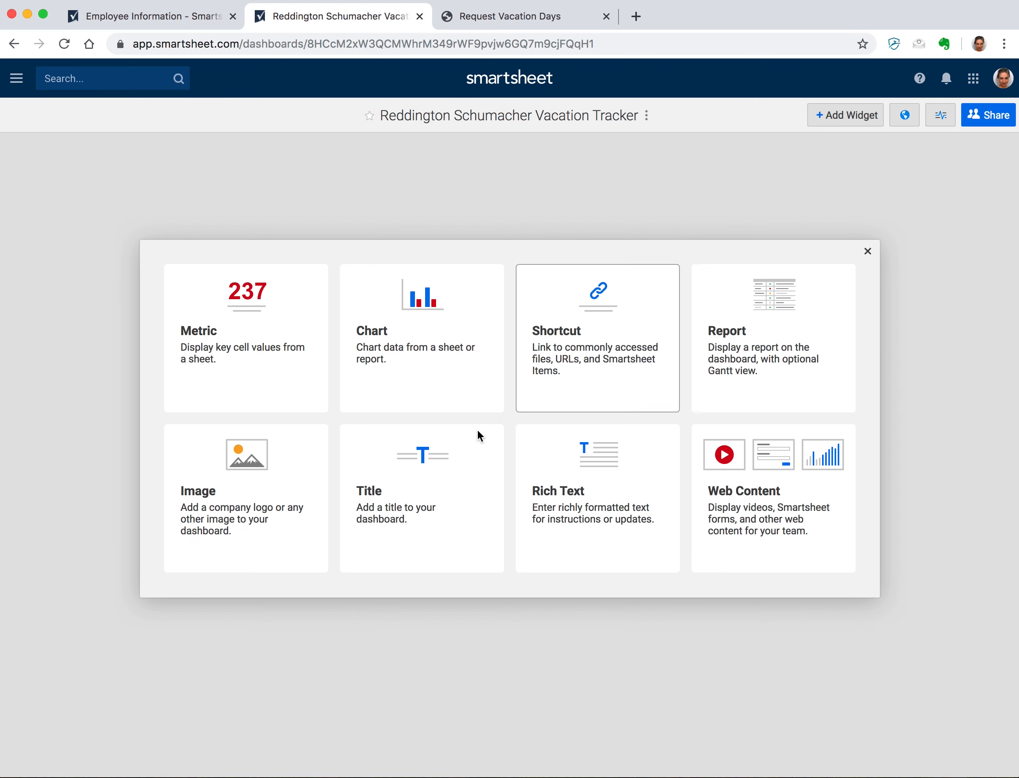
pyautogui.click(423, 485)
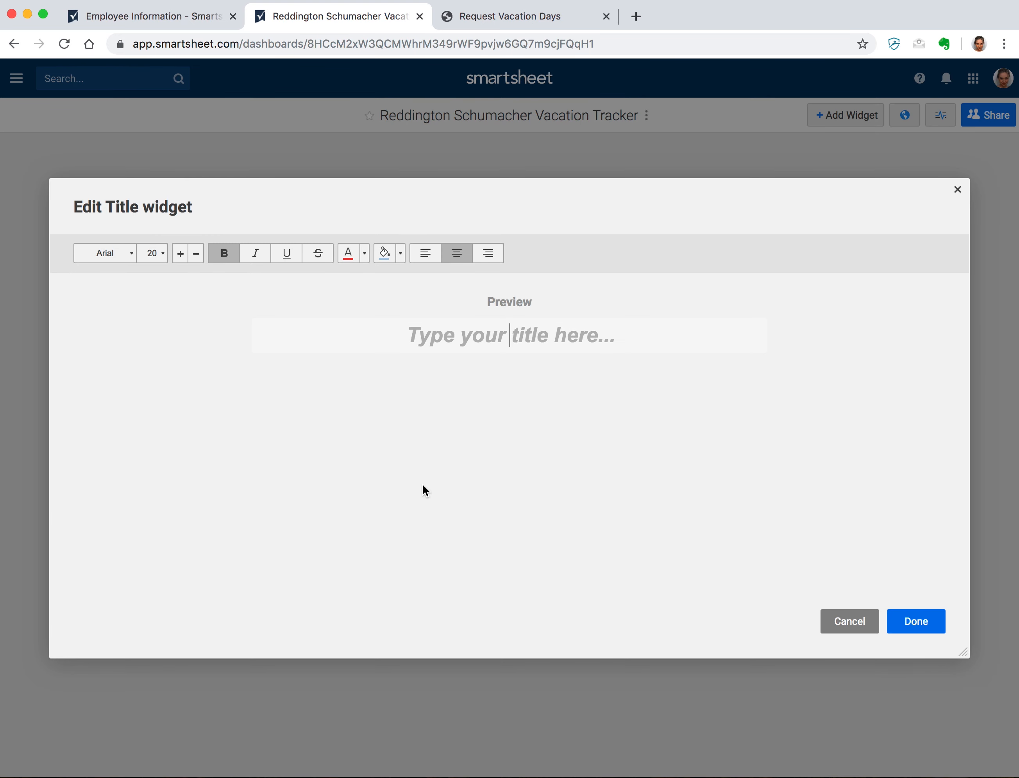
pyautogui.write('Vacation ')
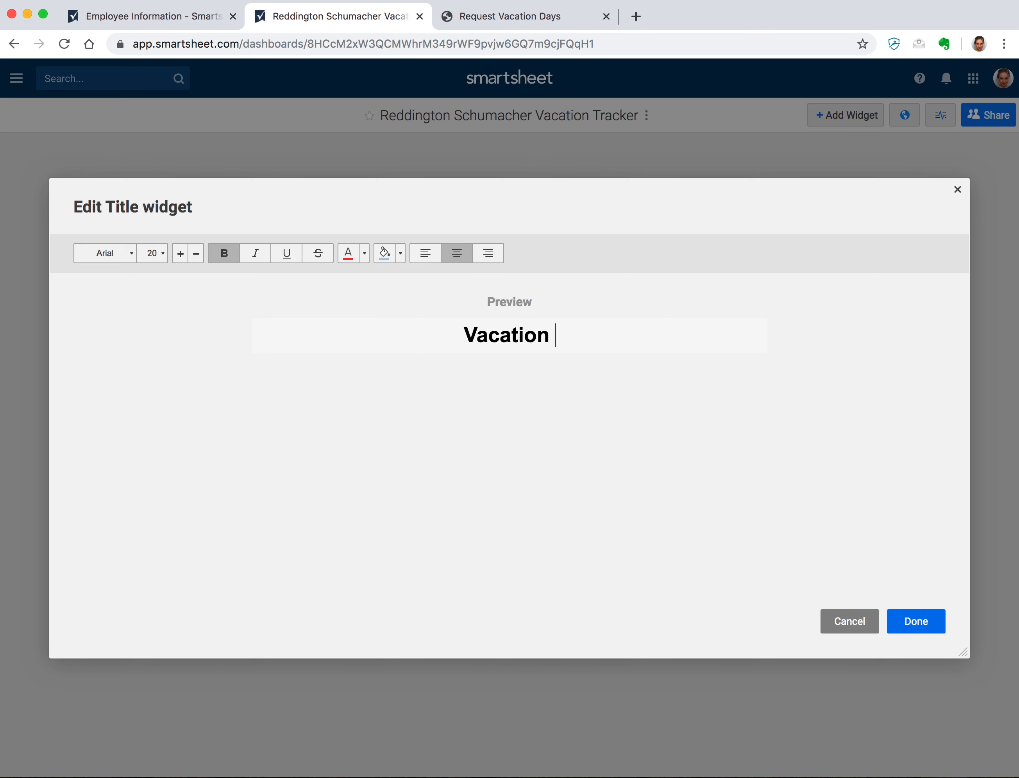
pyautogui.write('Day Tracker')
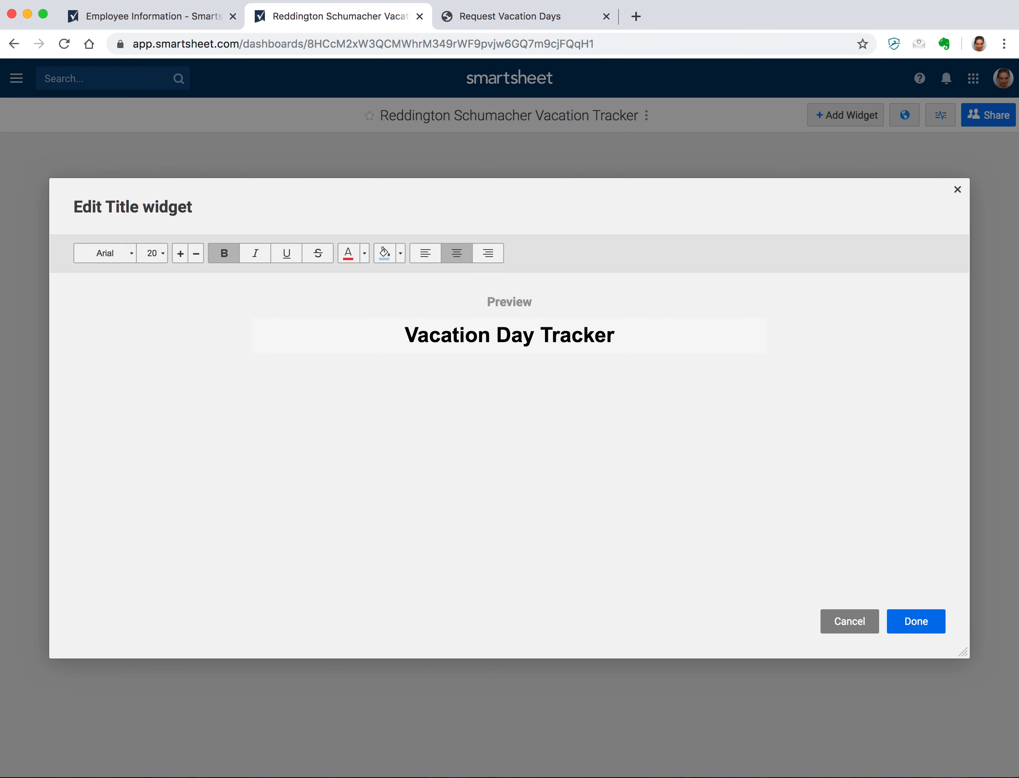
pyautogui.press('super+a')
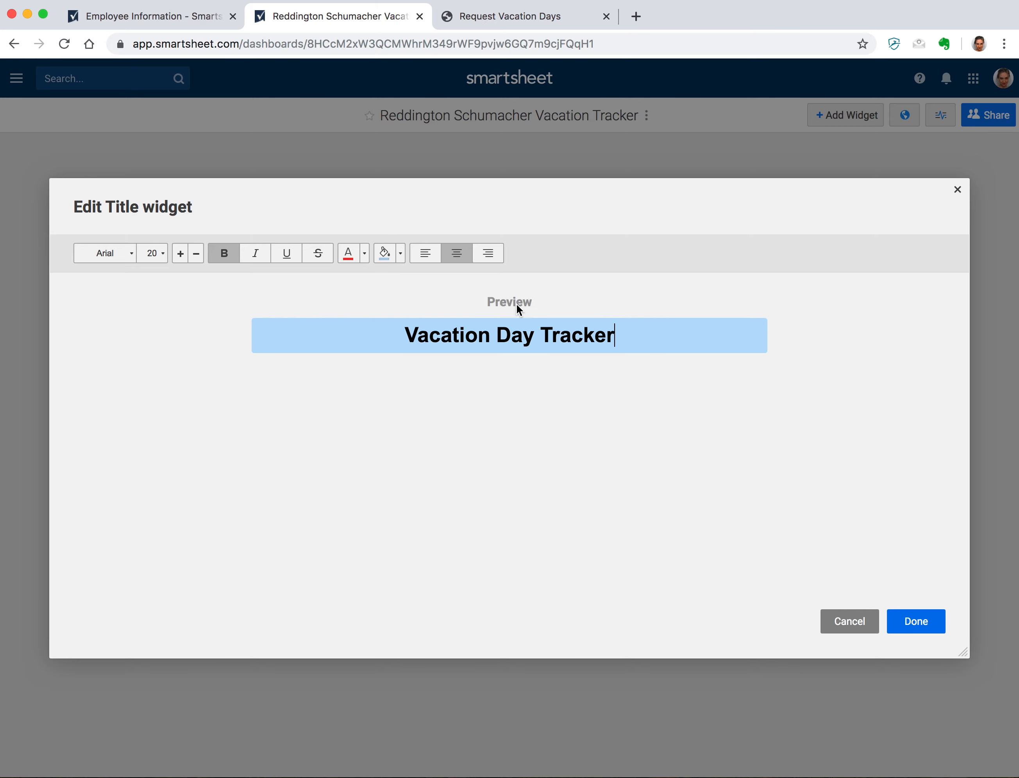
pyautogui.click(929, 621)
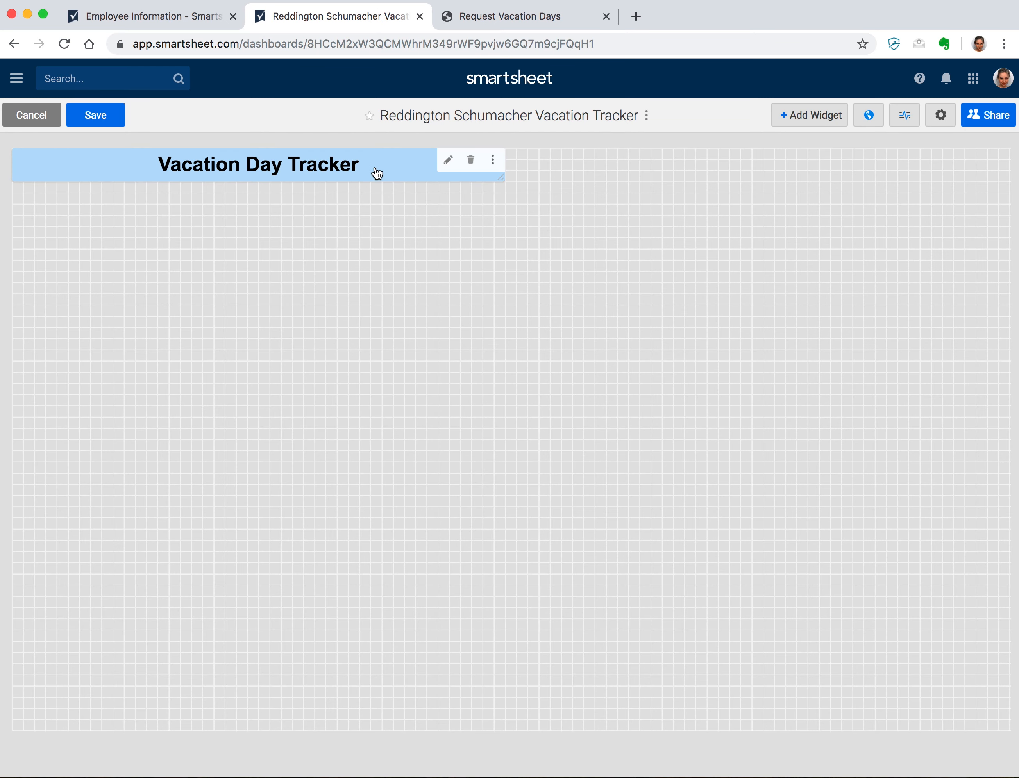
pyautogui.moveTo(378, 173); pyautogui.dragTo(610, 180)
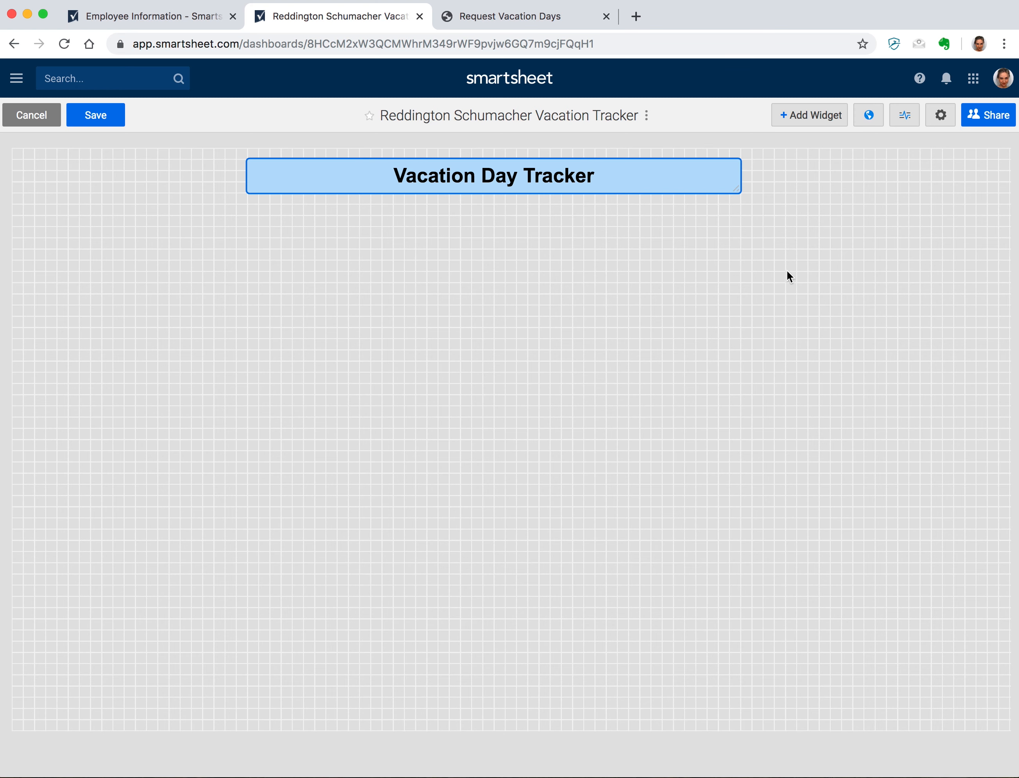
pyautogui.click(809, 115)
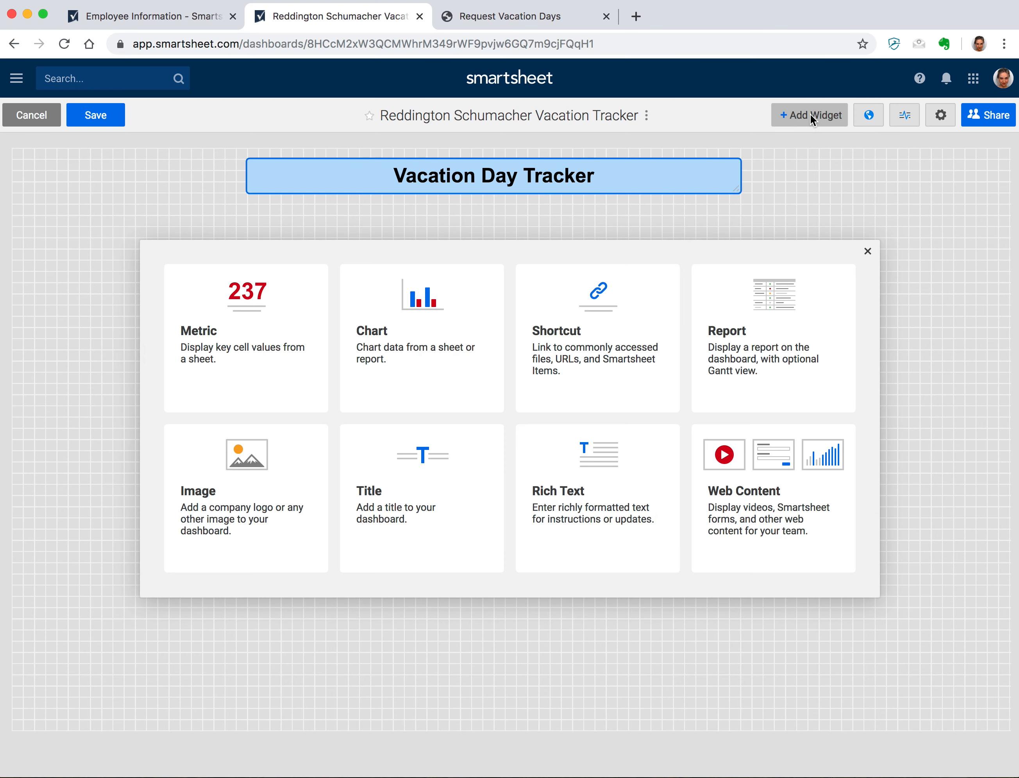
# - Add a metric widget using row 2's Vacation Days Remaining cell (4) from Employee Information
pyautogui.click(293, 303)
pyautogui.click(105, 253)
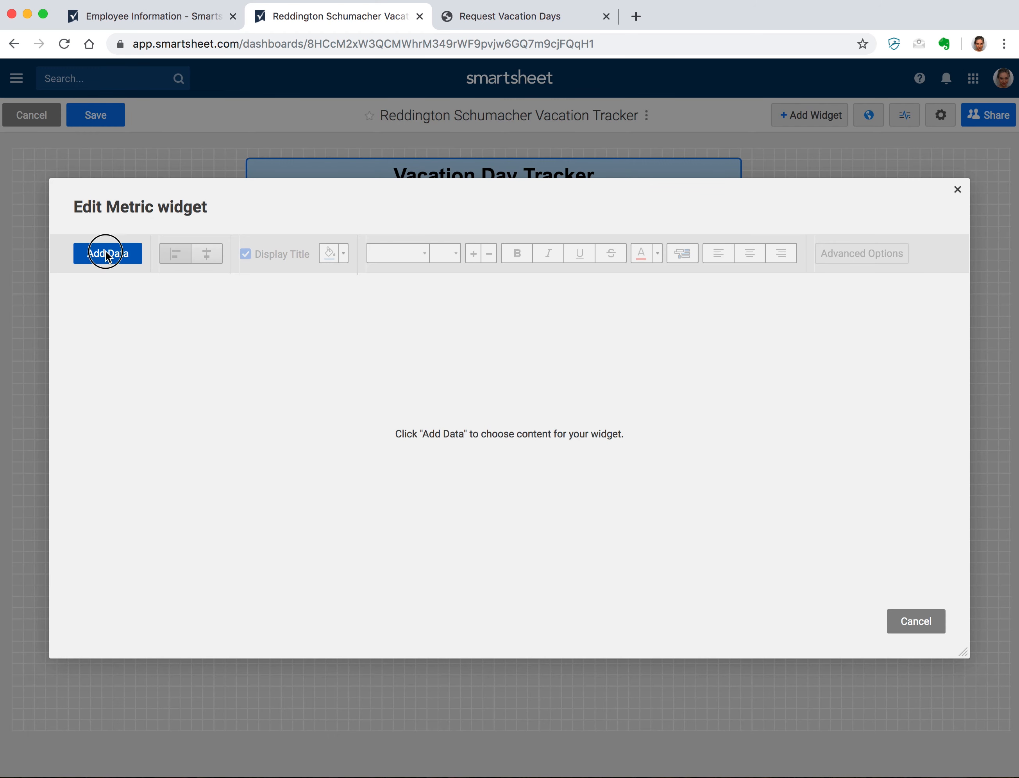
pyautogui.click(271, 278)
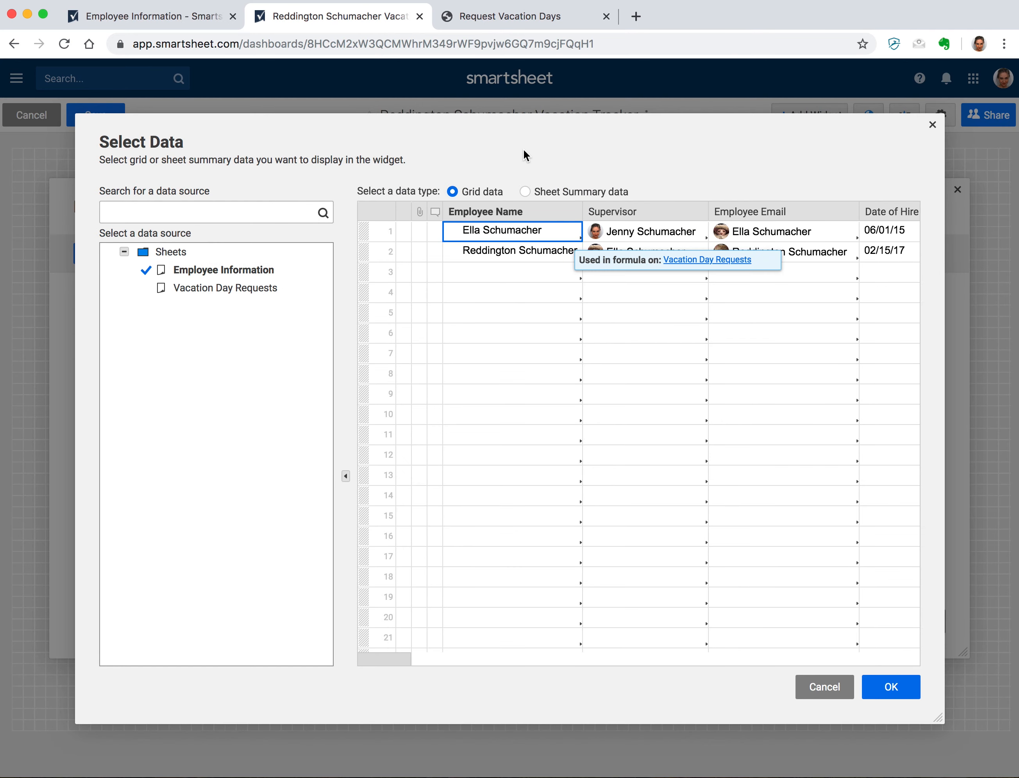
pyautogui.hscroll(6, 511, 250)
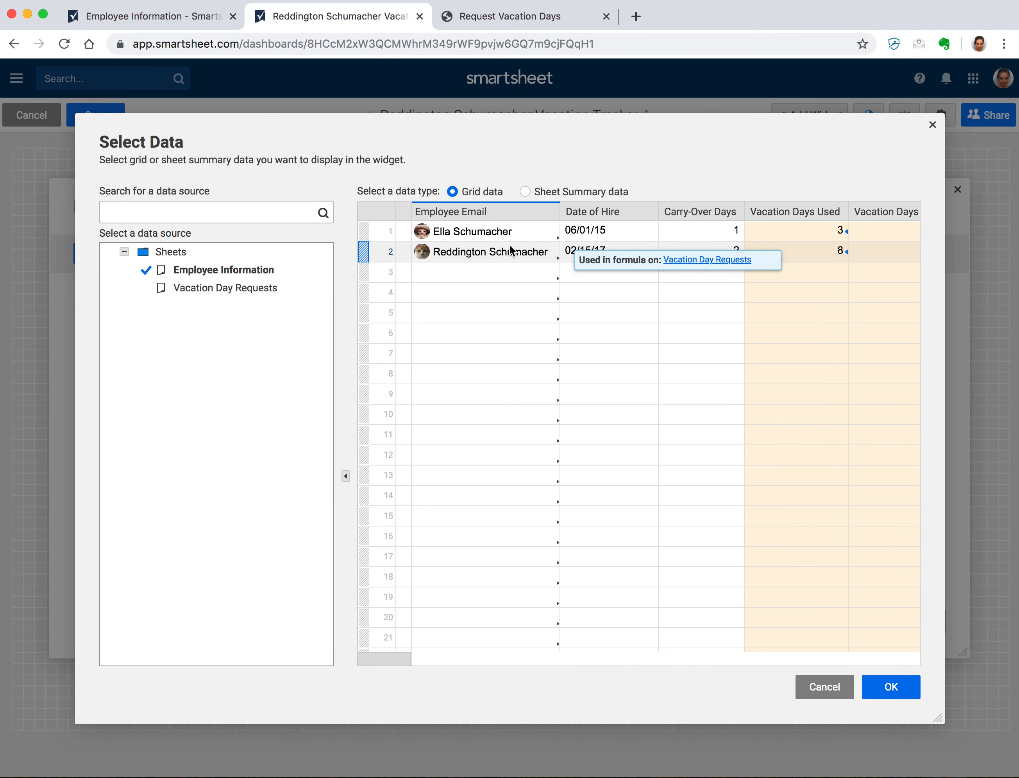
pyautogui.click(878, 252)
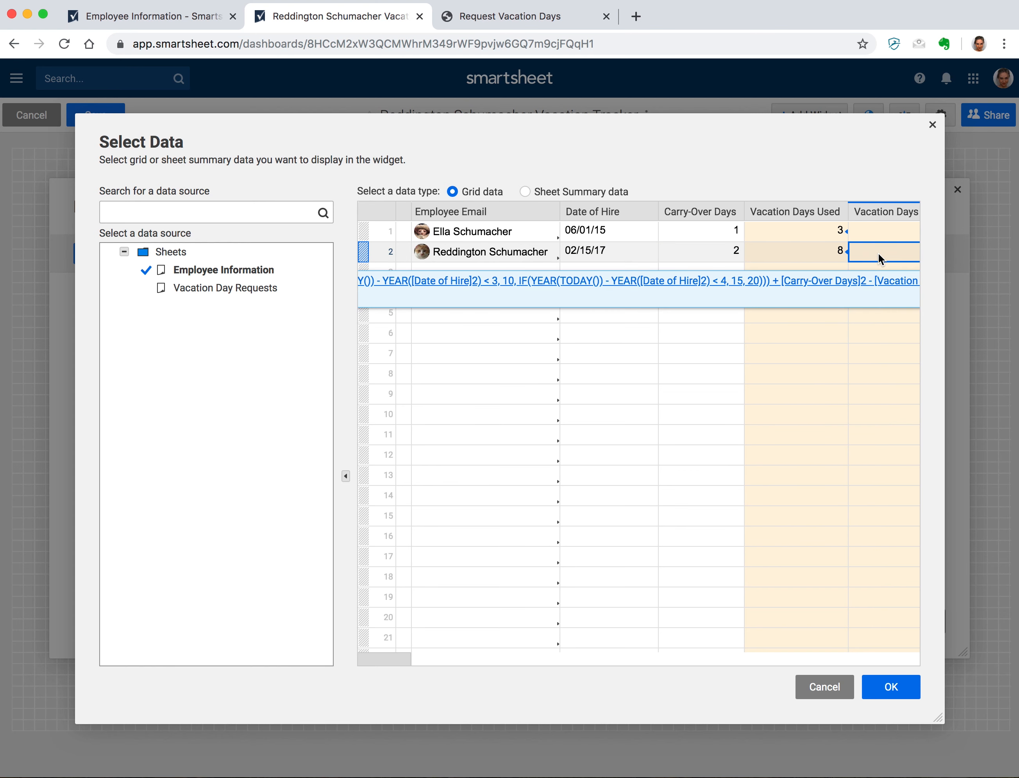
pyautogui.click(887, 686)
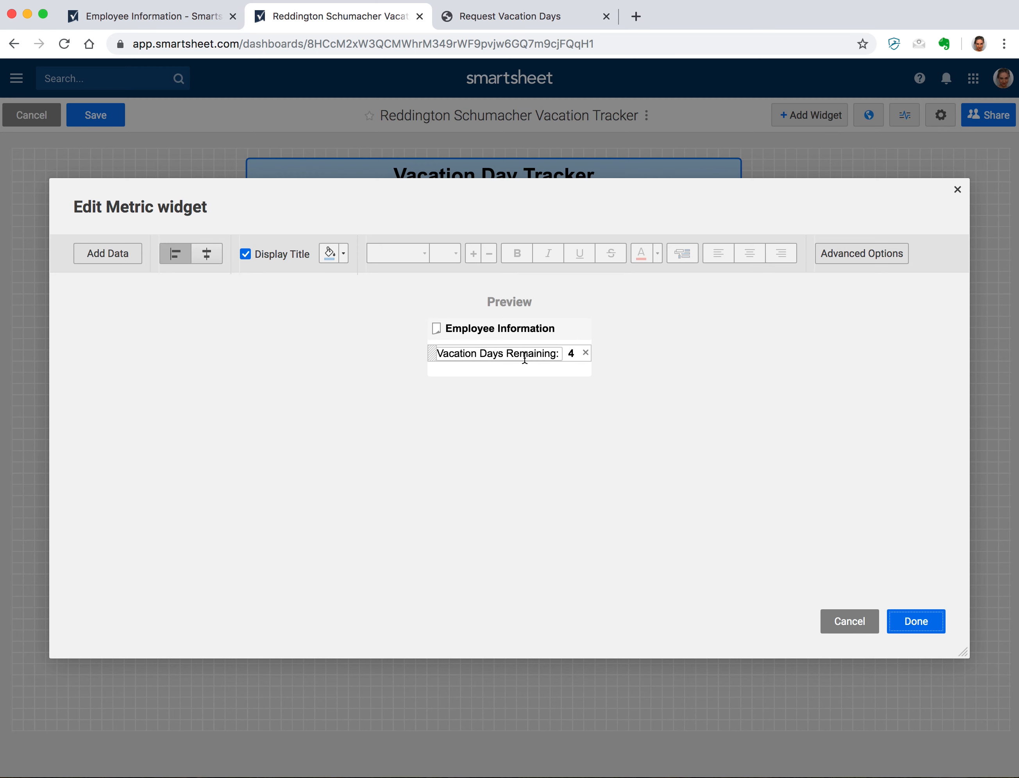
# - Title the metric 'Vacation Days Remaining' with a light-green fill and centered text
pyautogui.click(269, 255)
pyautogui.click(269, 255)
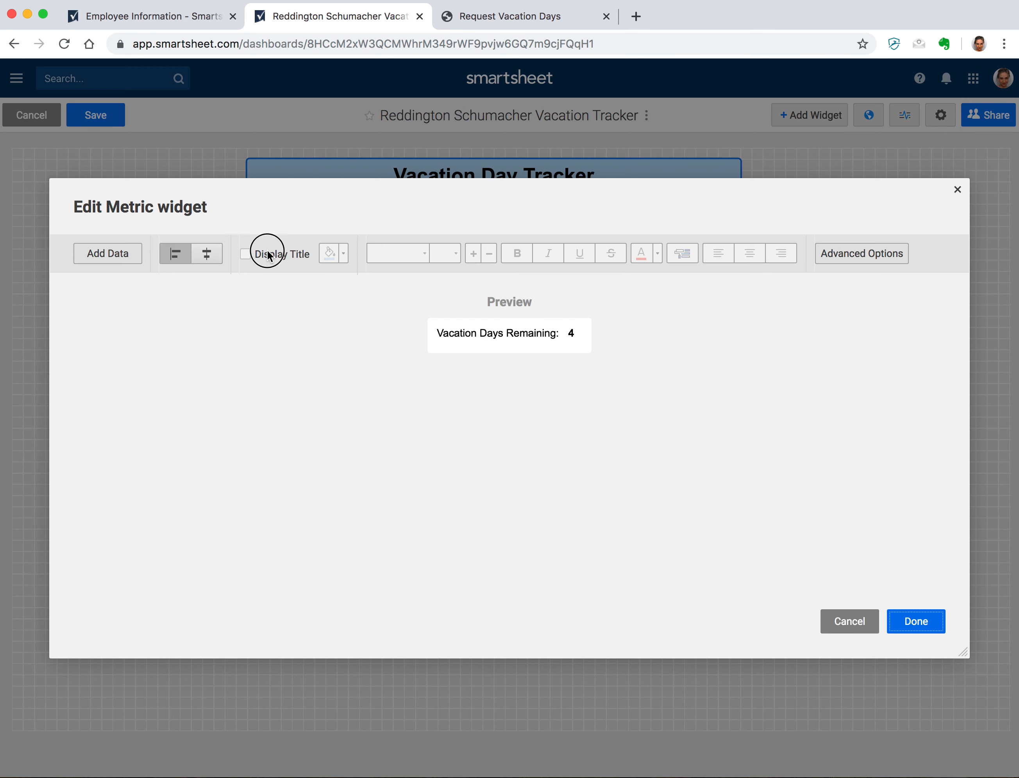
pyautogui.click(560, 332)
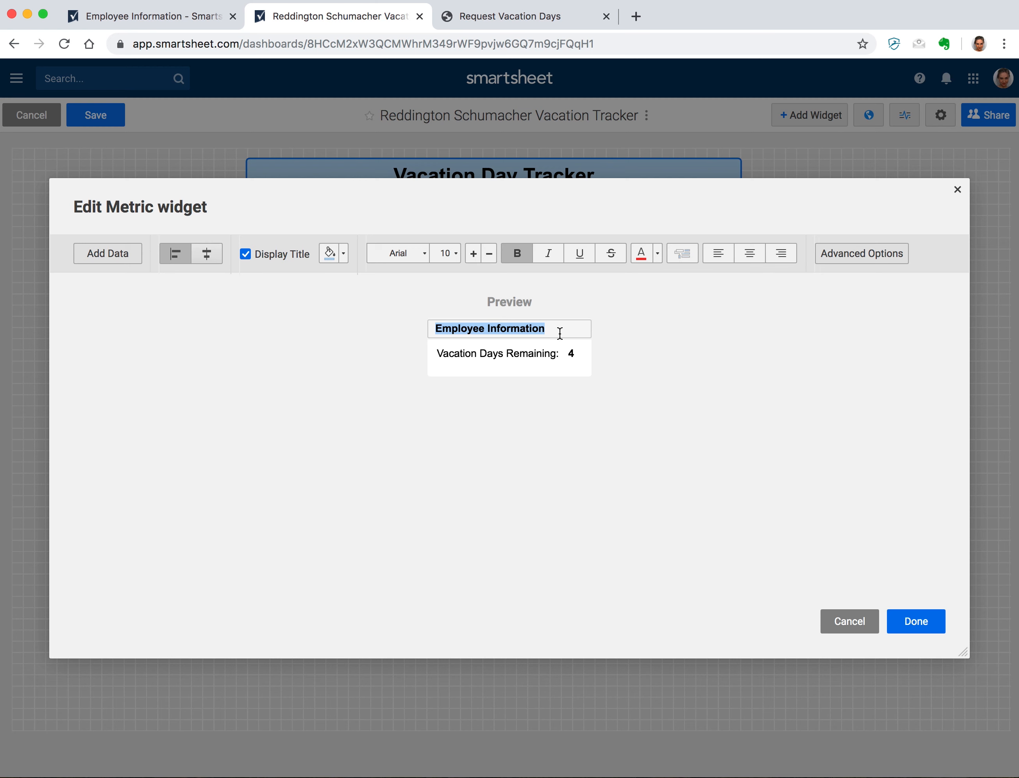
pyautogui.write('Vaca')
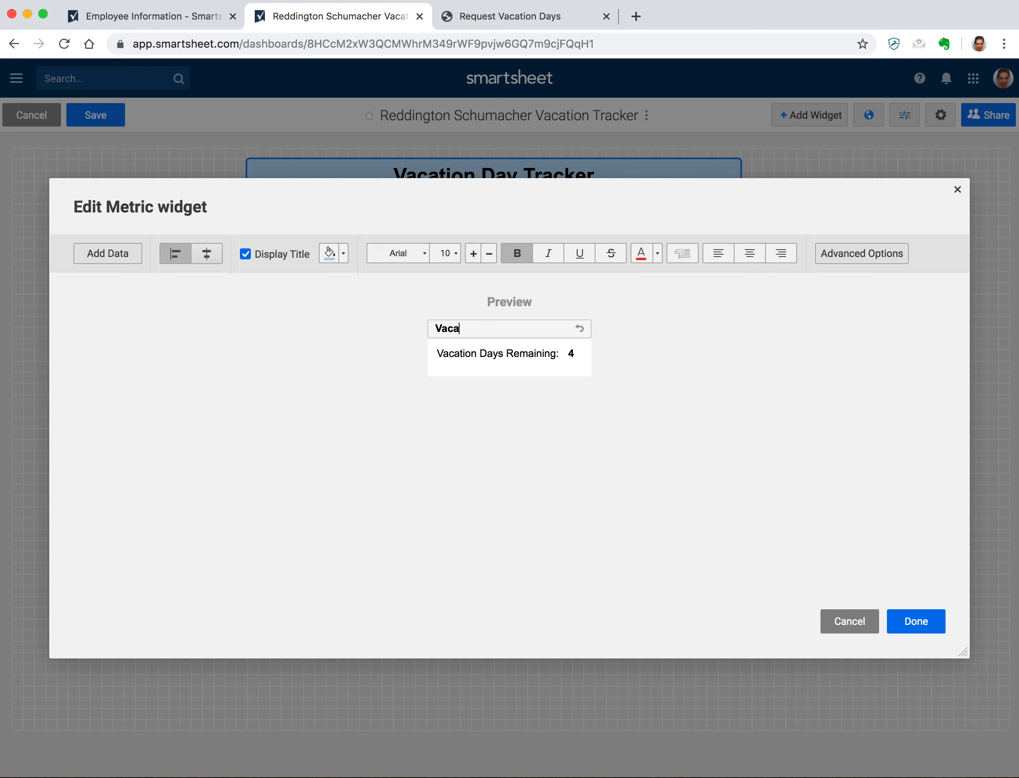
pyautogui.write('tion Days Remaining')
pyautogui.click(347, 249)
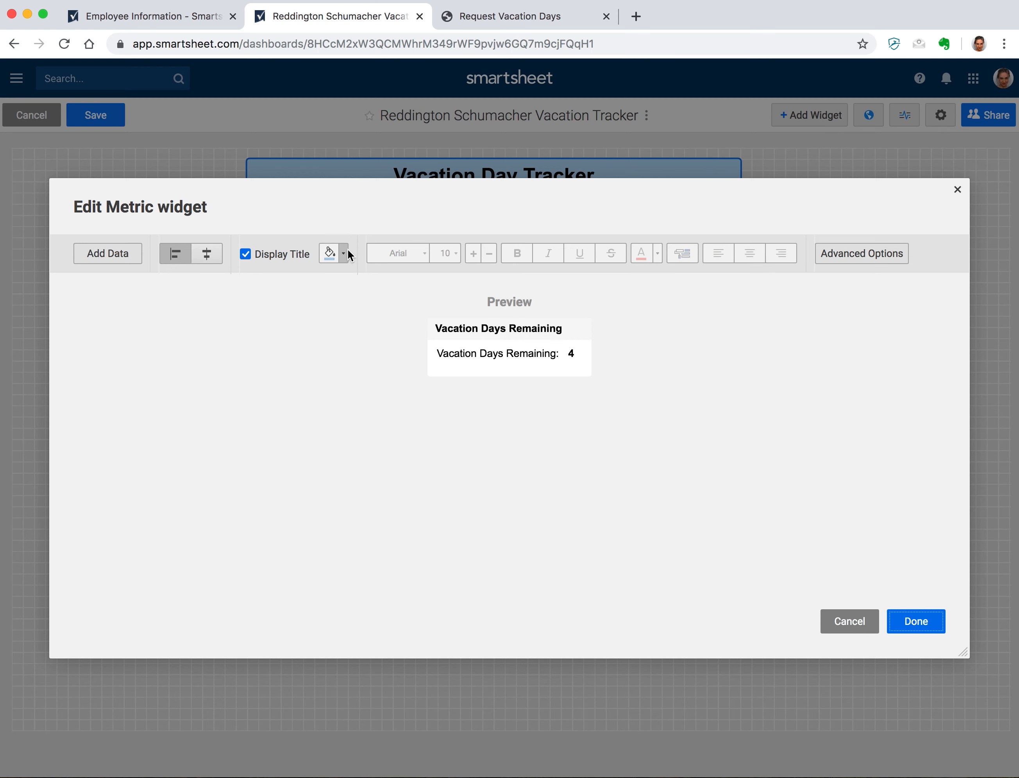
pyautogui.click(345, 250)
pyautogui.click(400, 308)
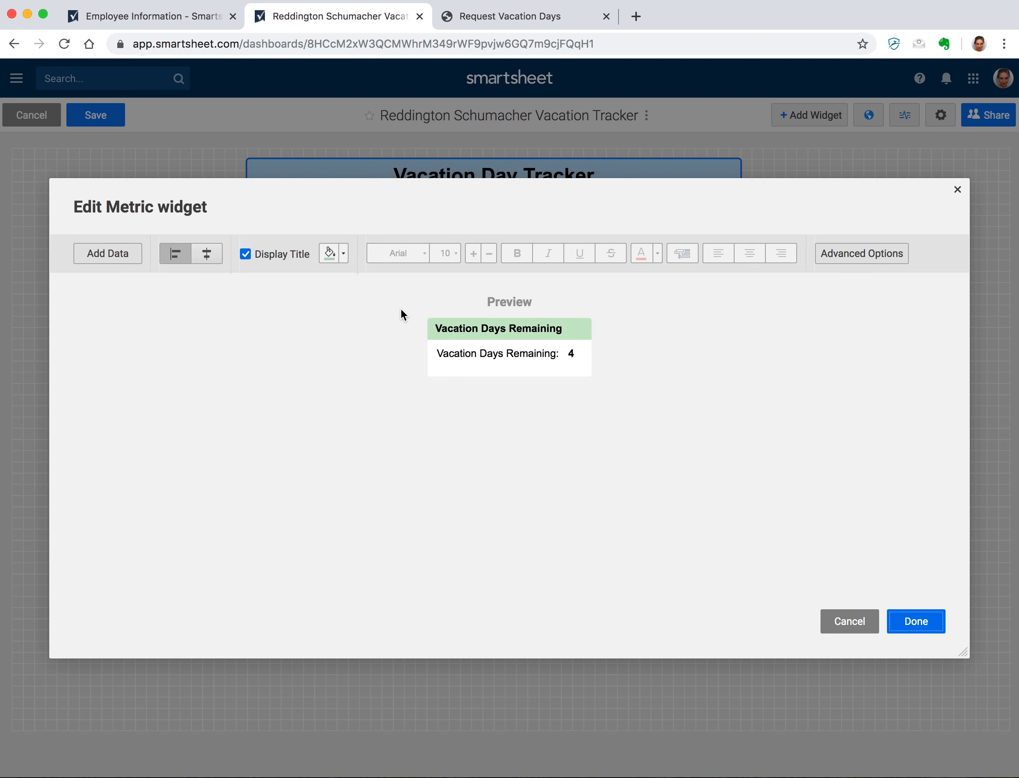
pyautogui.click(557, 329)
pyautogui.click(738, 253)
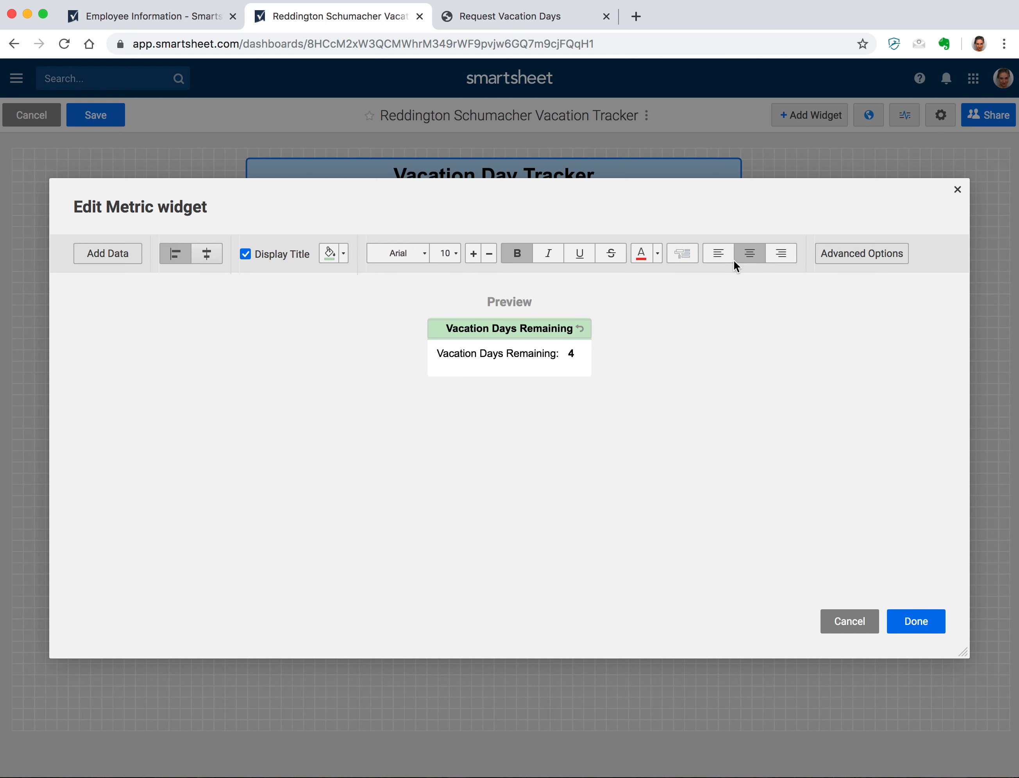
# - Use the centered layout labelled 'Days' and place the metric under the Vacation Day Tracker title
pyautogui.click(701, 337)
pyautogui.click(496, 347)
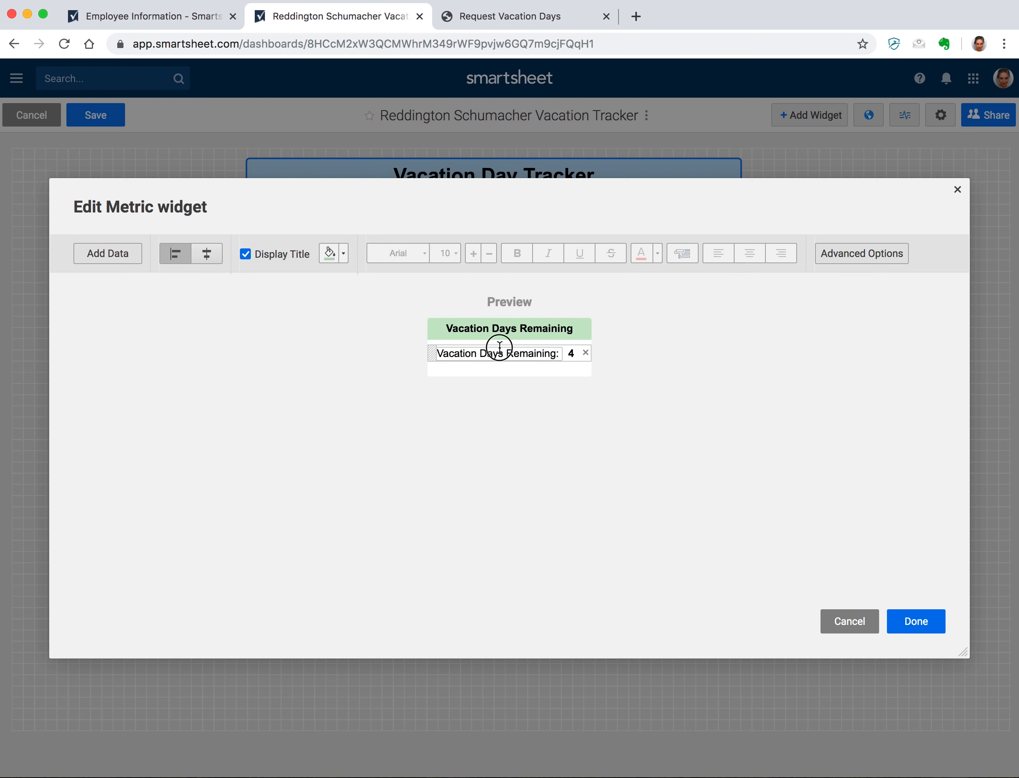
pyautogui.click(206, 253)
pyautogui.click(538, 381)
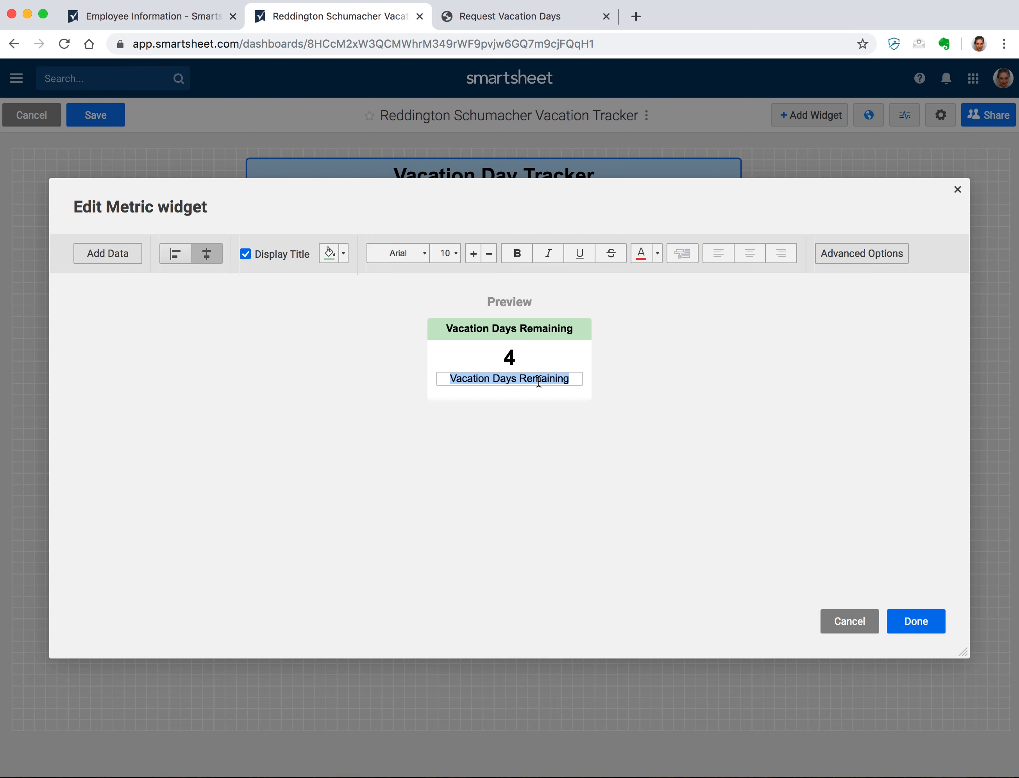
pyautogui.write('Days')
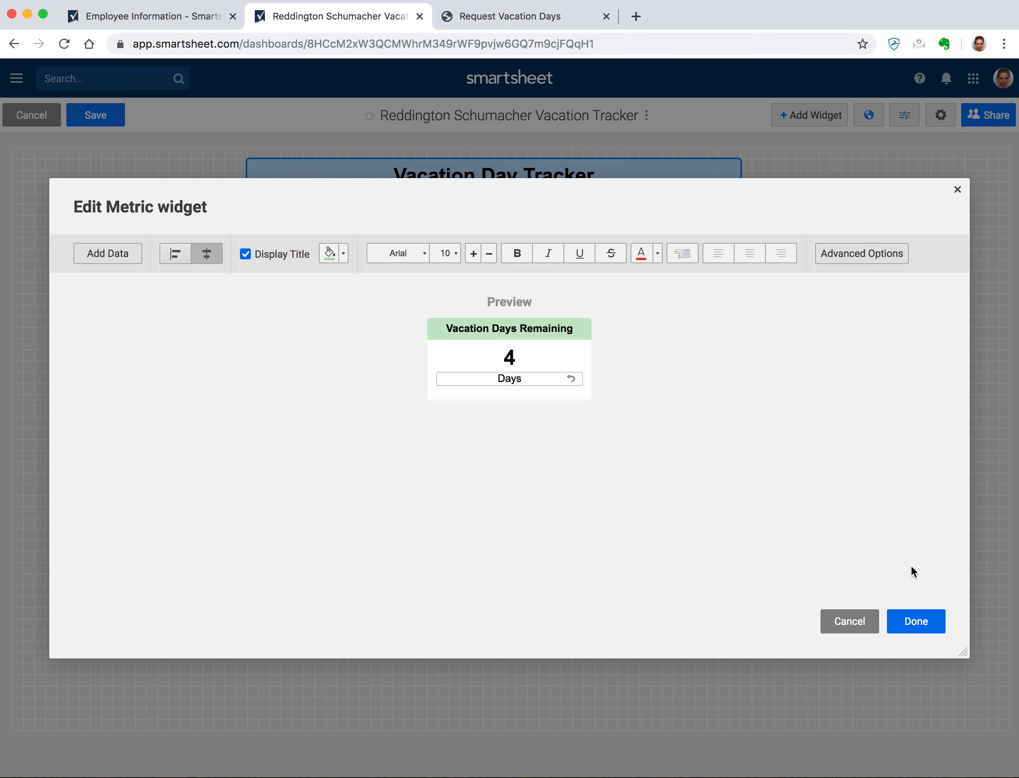
pyautogui.click(916, 623)
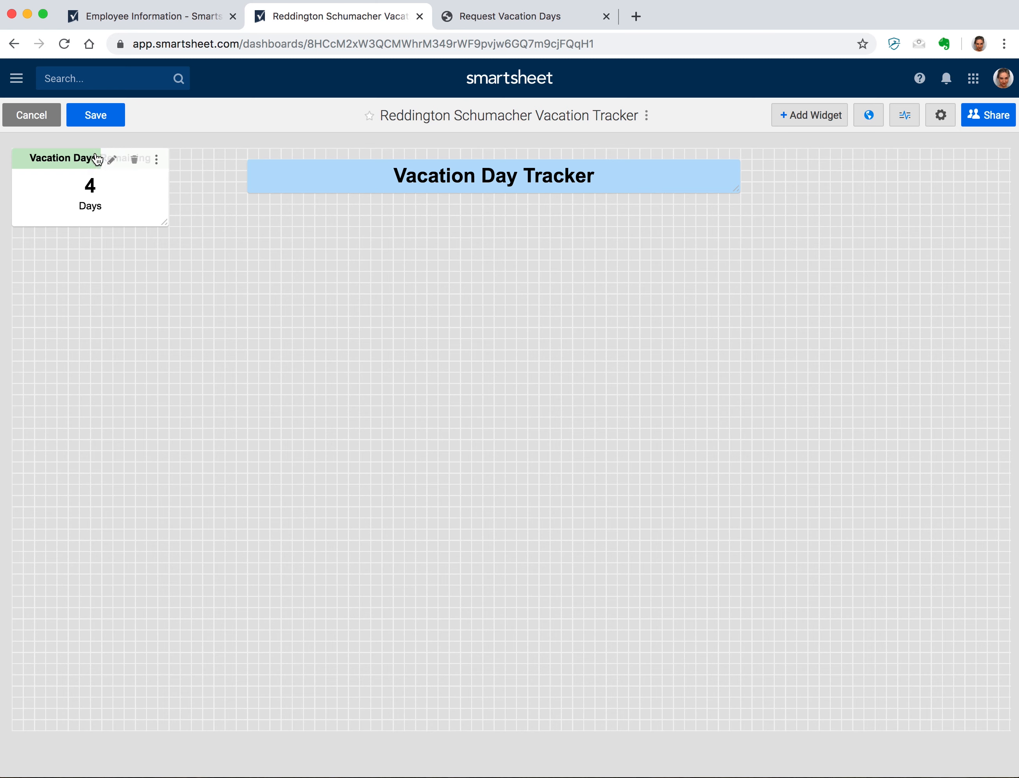
pyautogui.moveTo(99, 158); pyautogui.dragTo(498, 216)
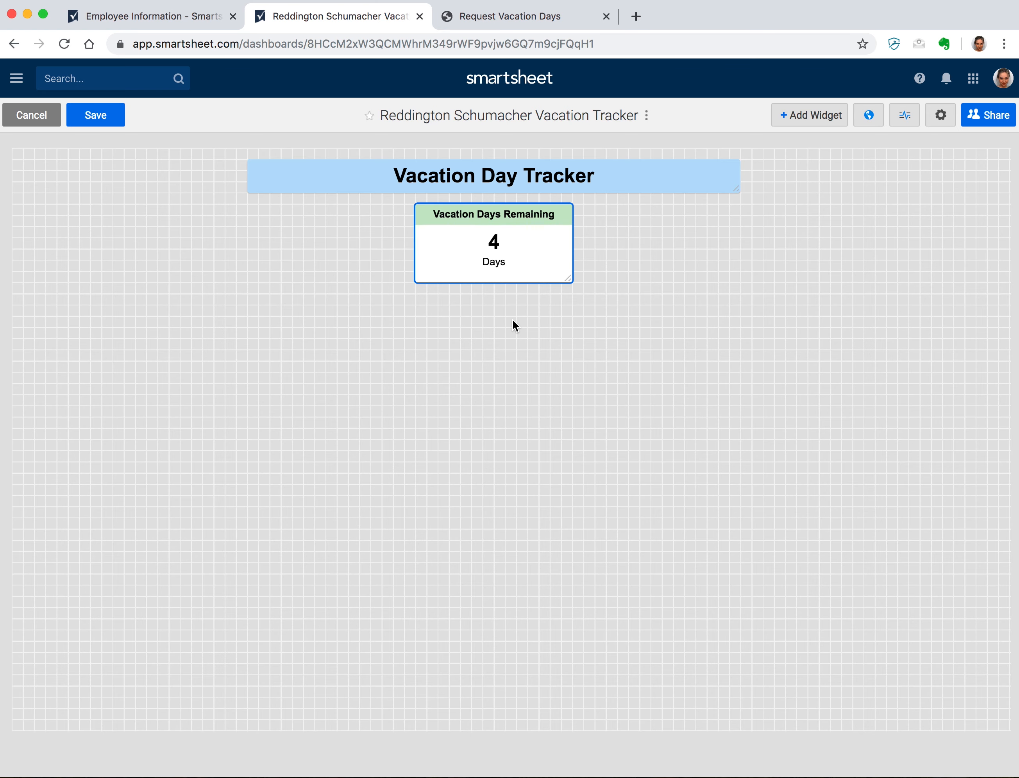
pyautogui.click(536, 15)
# - Copy the Request Vacation Days form URL and start a Web Content widget on the dashboard
pyautogui.click(452, 45)
pyautogui.press('super+c')
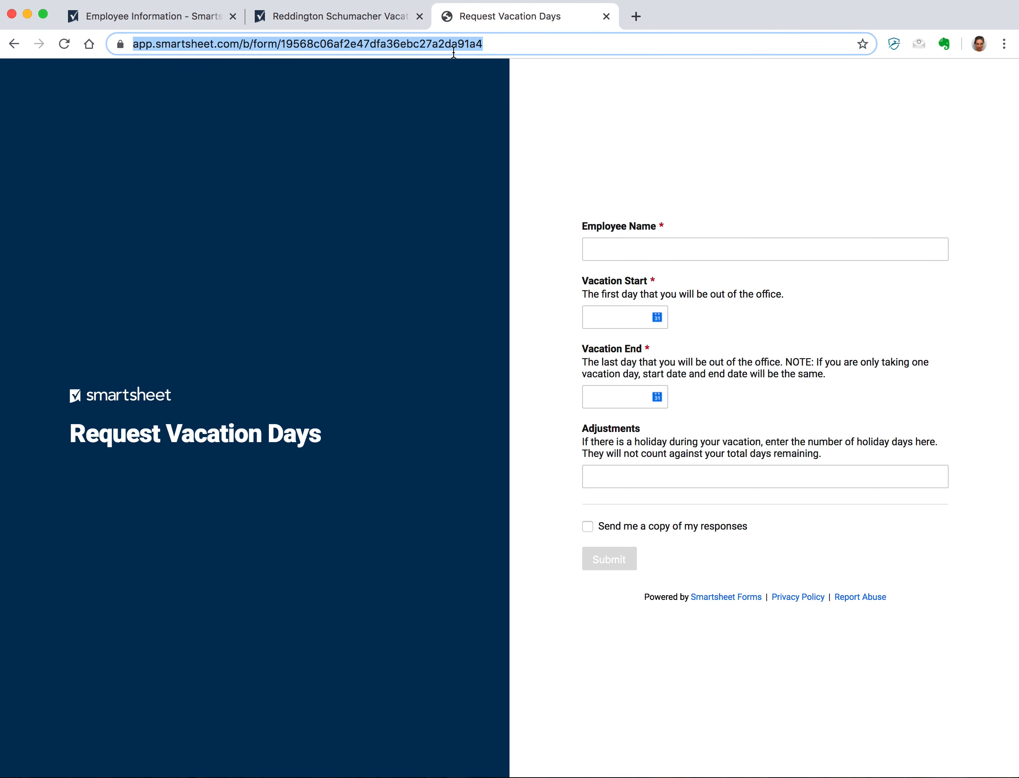
pyautogui.click(386, 23)
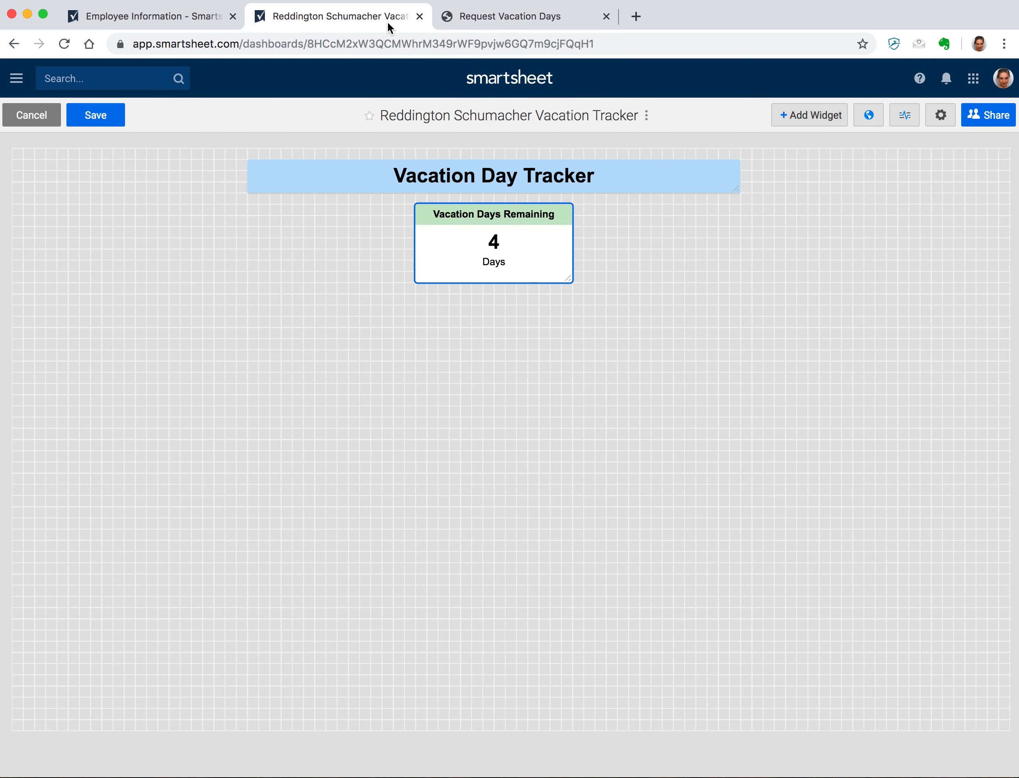
pyautogui.click(811, 117)
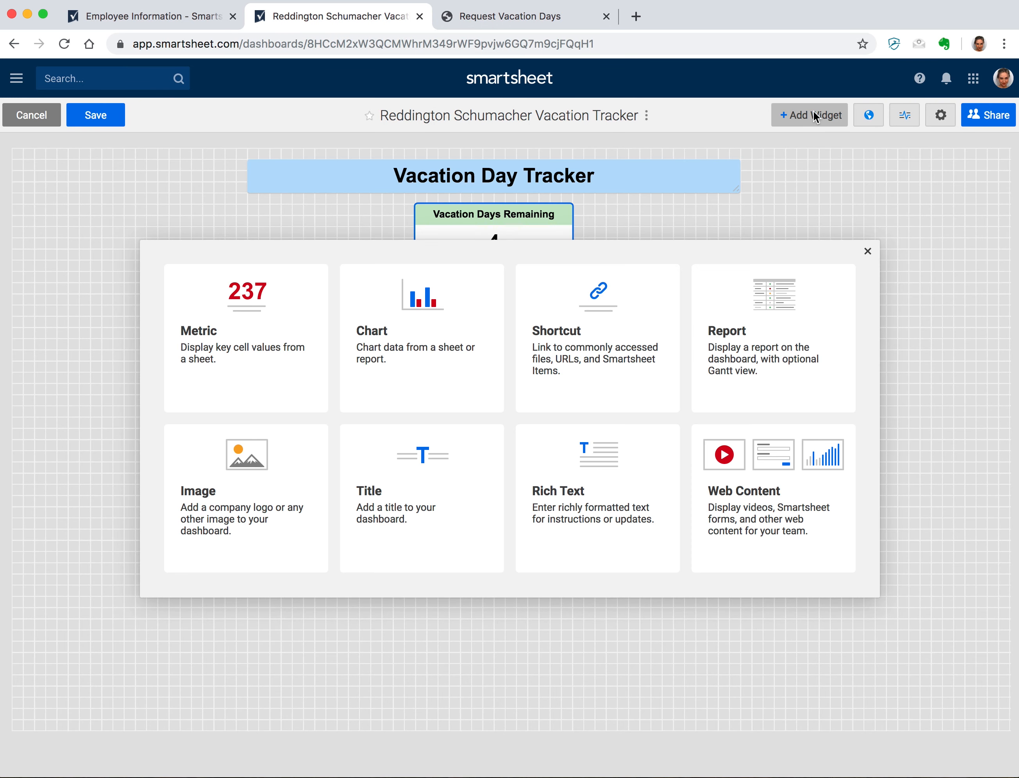
pyautogui.click(782, 478)
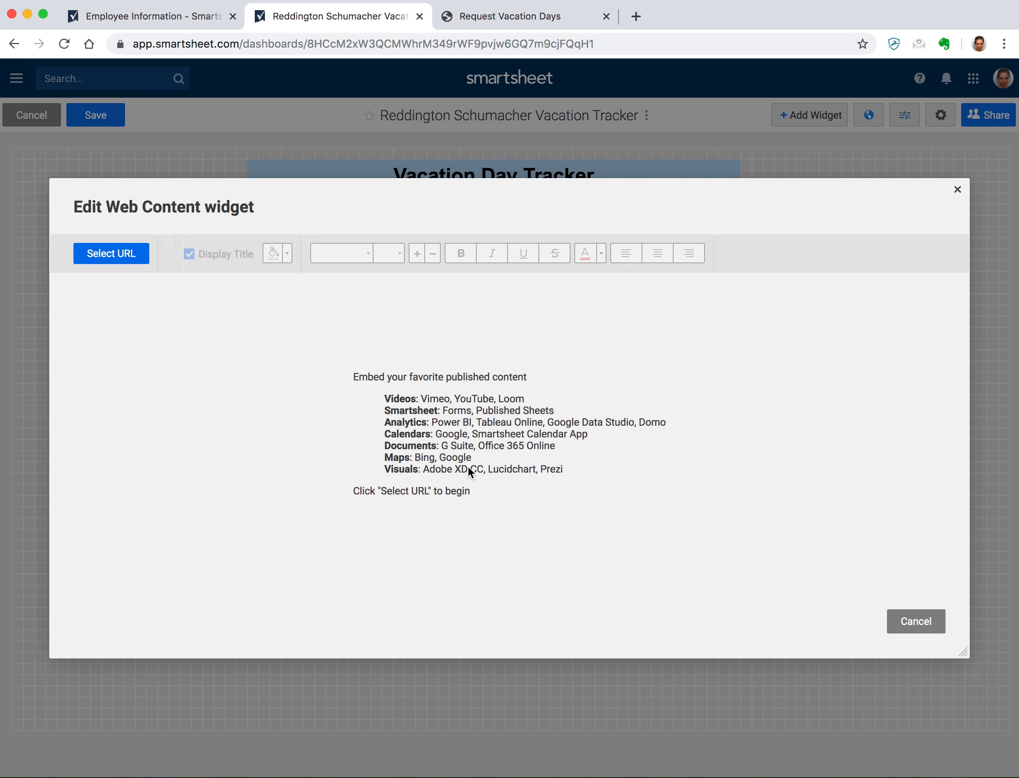
pyautogui.click(109, 253)
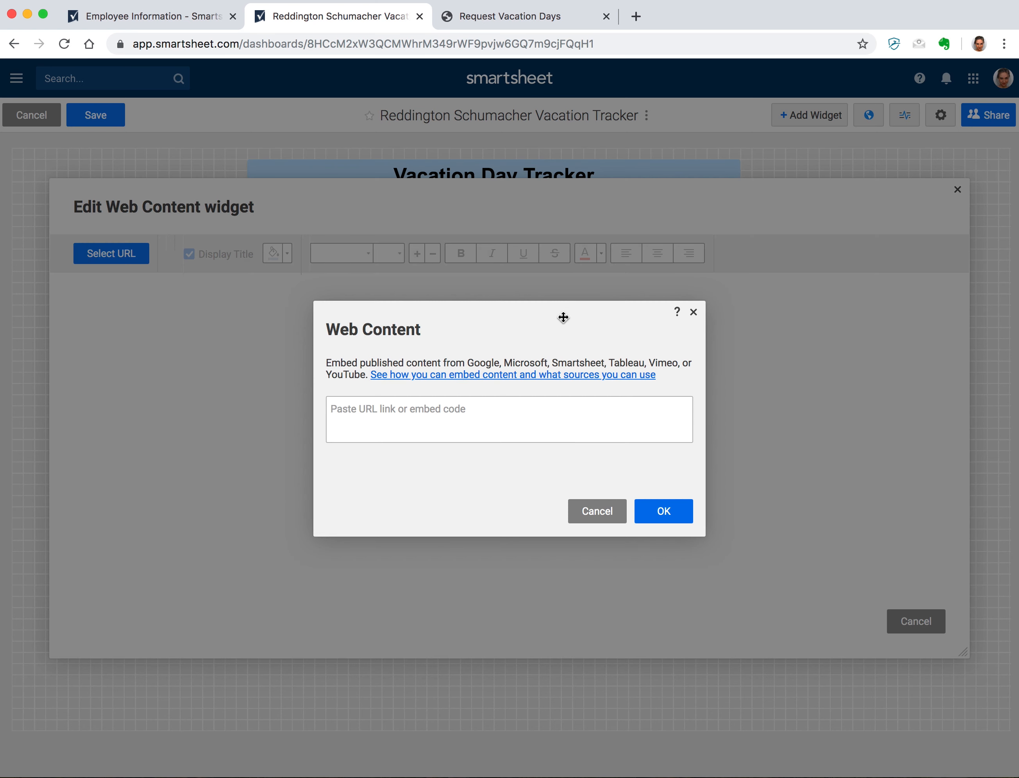
# - Embed the pasted form URL in the web content widget with its title hidden
pyautogui.press('super+v')
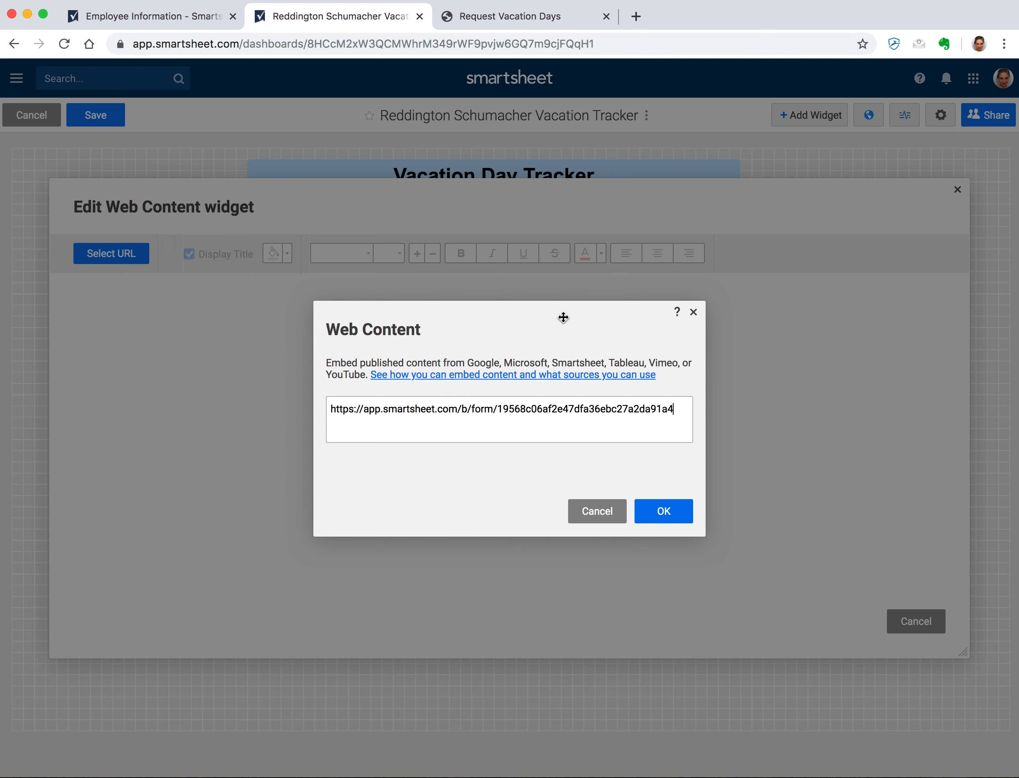
pyautogui.click(686, 514)
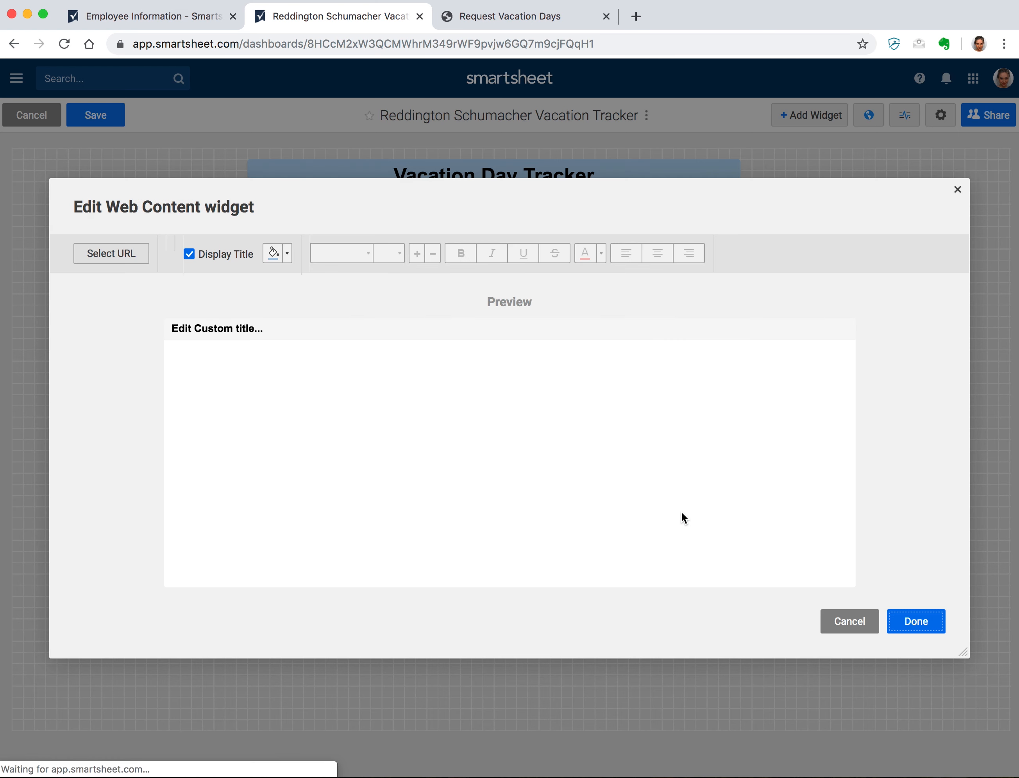
pyautogui.scroll(-5, 681, 510)
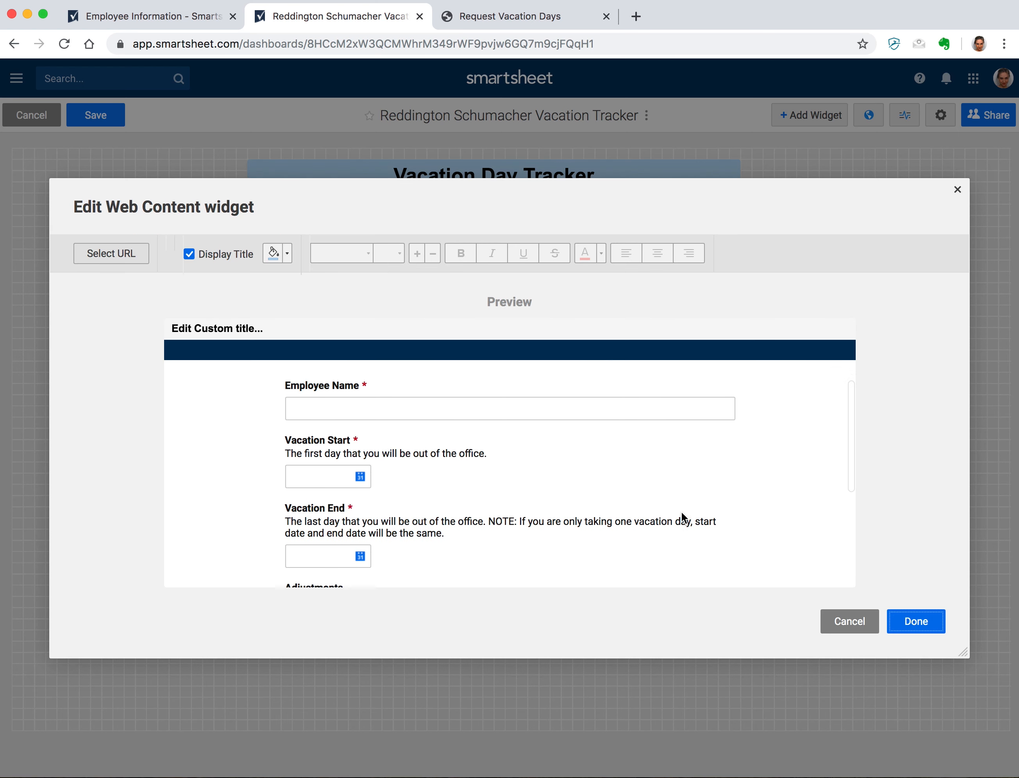
pyautogui.scroll(5, 680, 511)
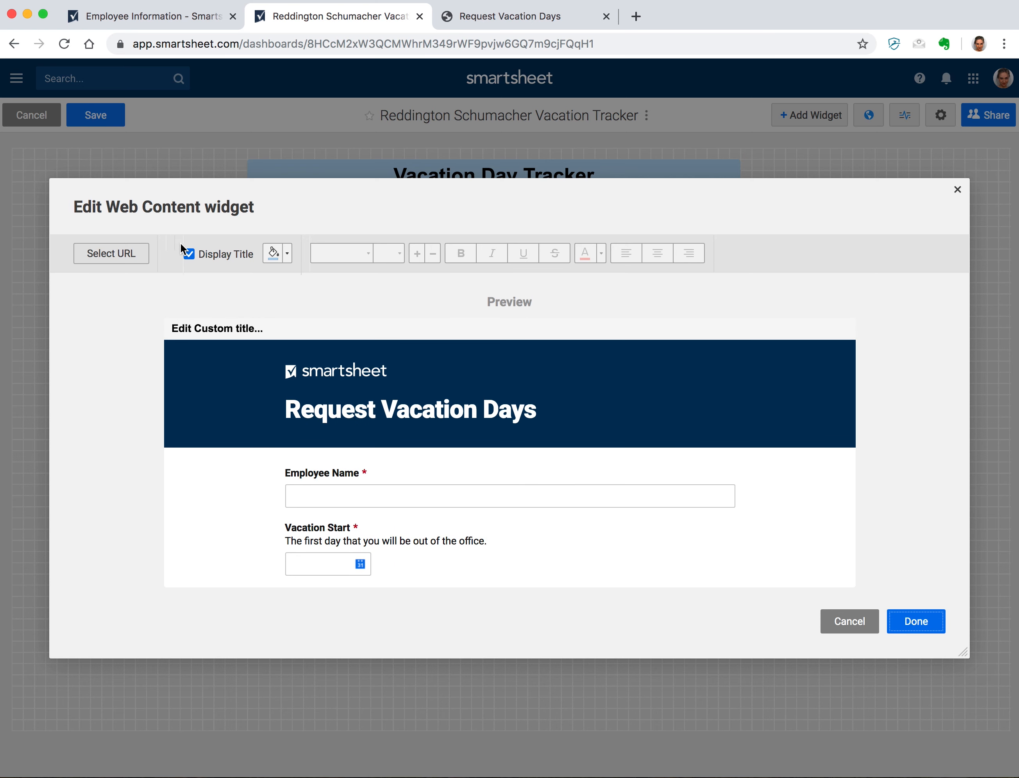
pyautogui.click(189, 254)
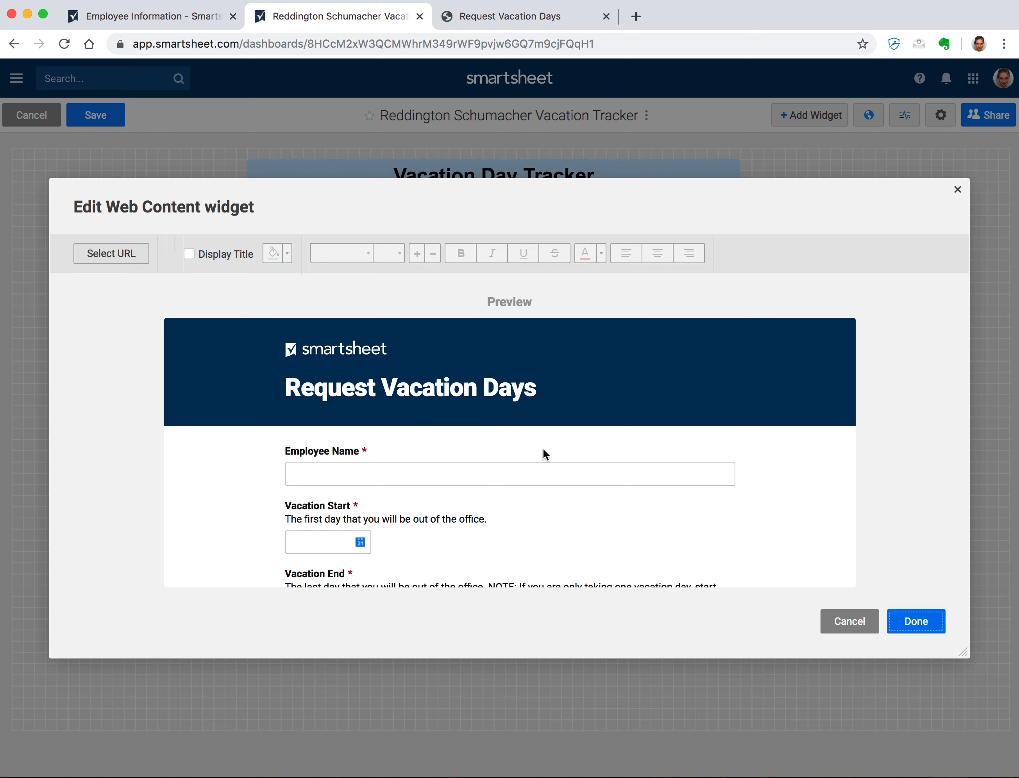
pyautogui.click(921, 619)
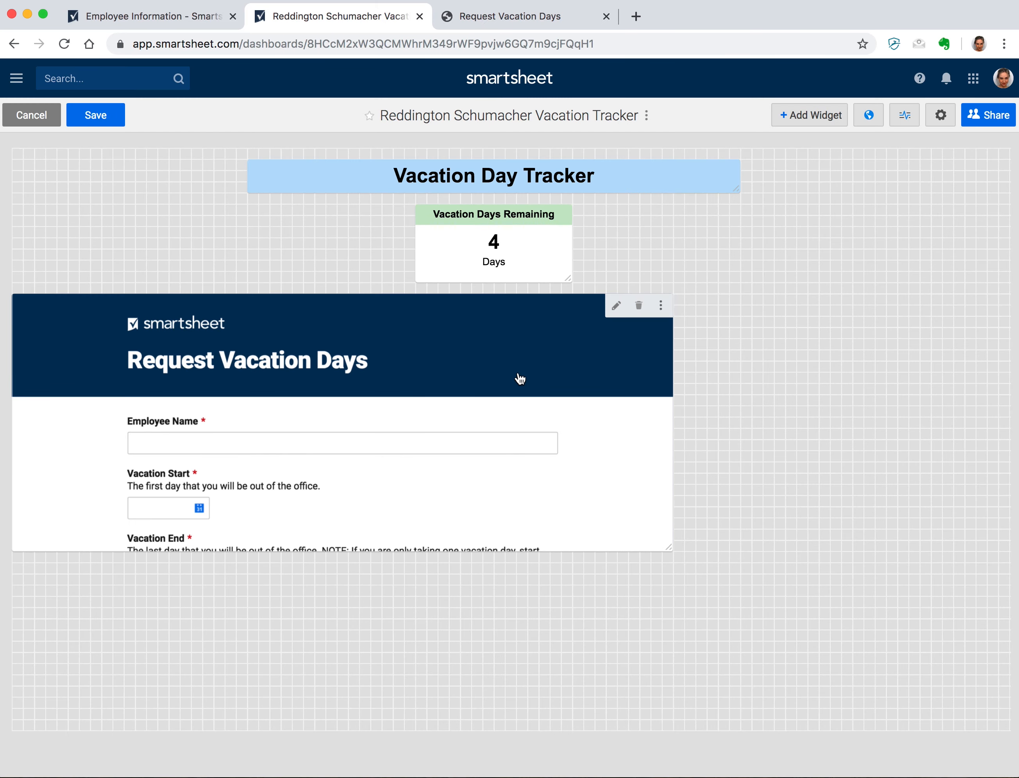
# - Position the form widget below the days counter, making it taller and narrower
pyautogui.moveTo(726, 415); pyautogui.dragTo(735, 376)
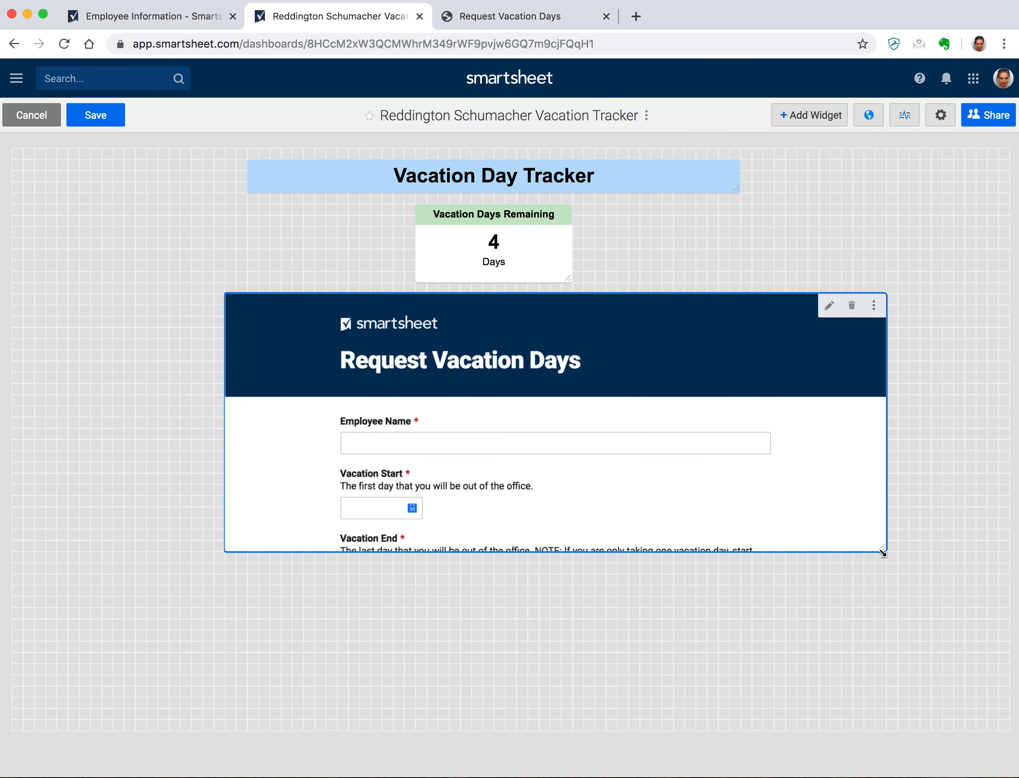
pyautogui.moveTo(882, 550); pyautogui.dragTo(846, 765)
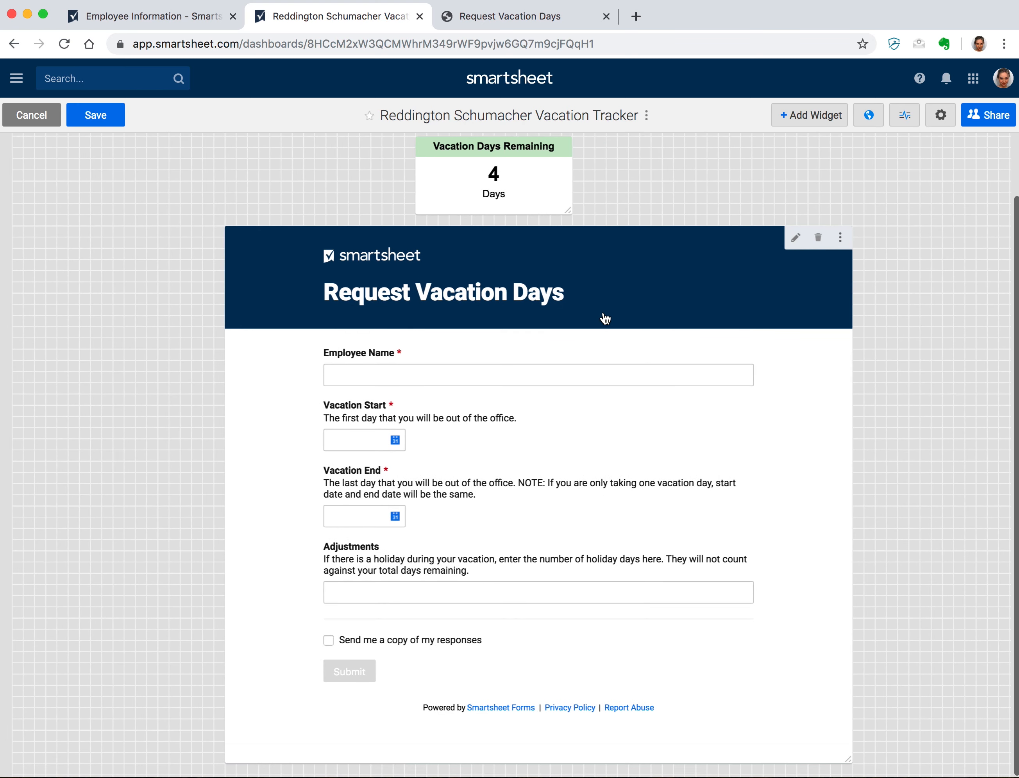
pyautogui.click(850, 598)
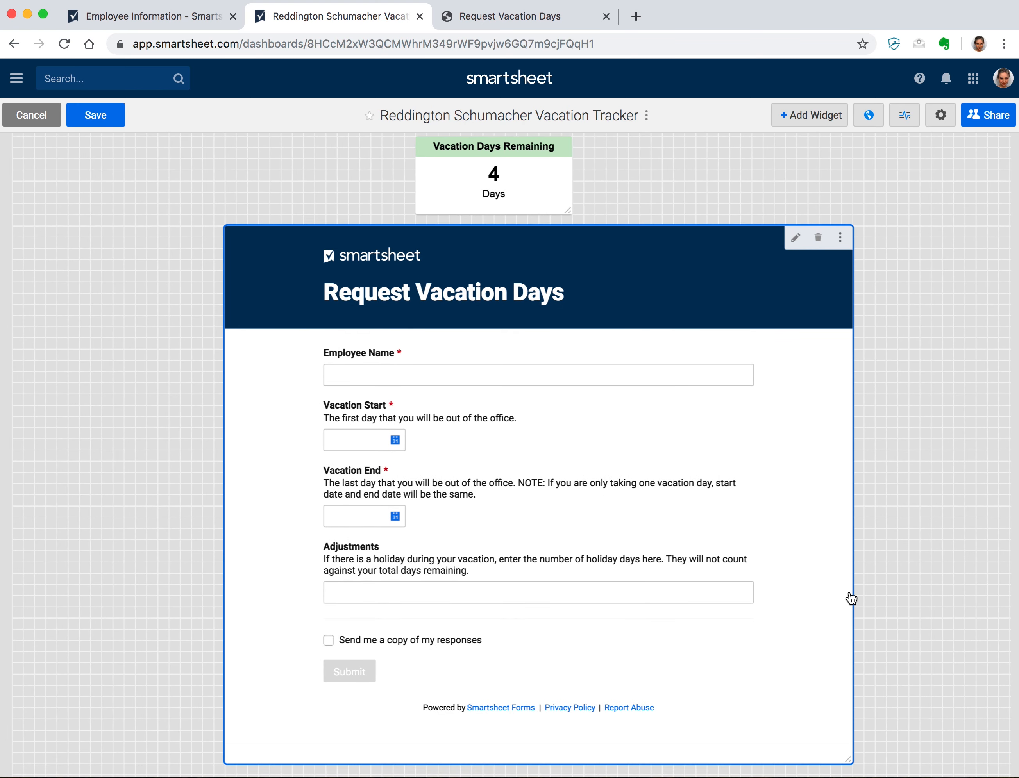
pyautogui.moveTo(848, 760); pyautogui.dragTo(780, 758)
pyautogui.scroll(1, 723, 534)
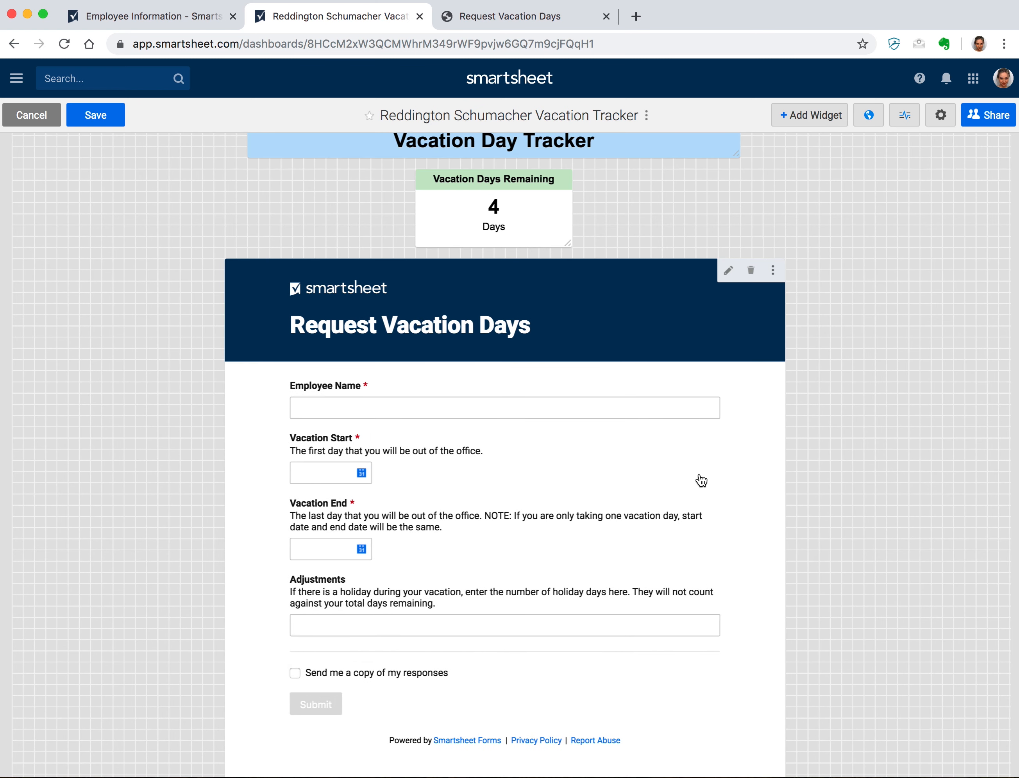
pyautogui.scroll(-1, 812, 617)
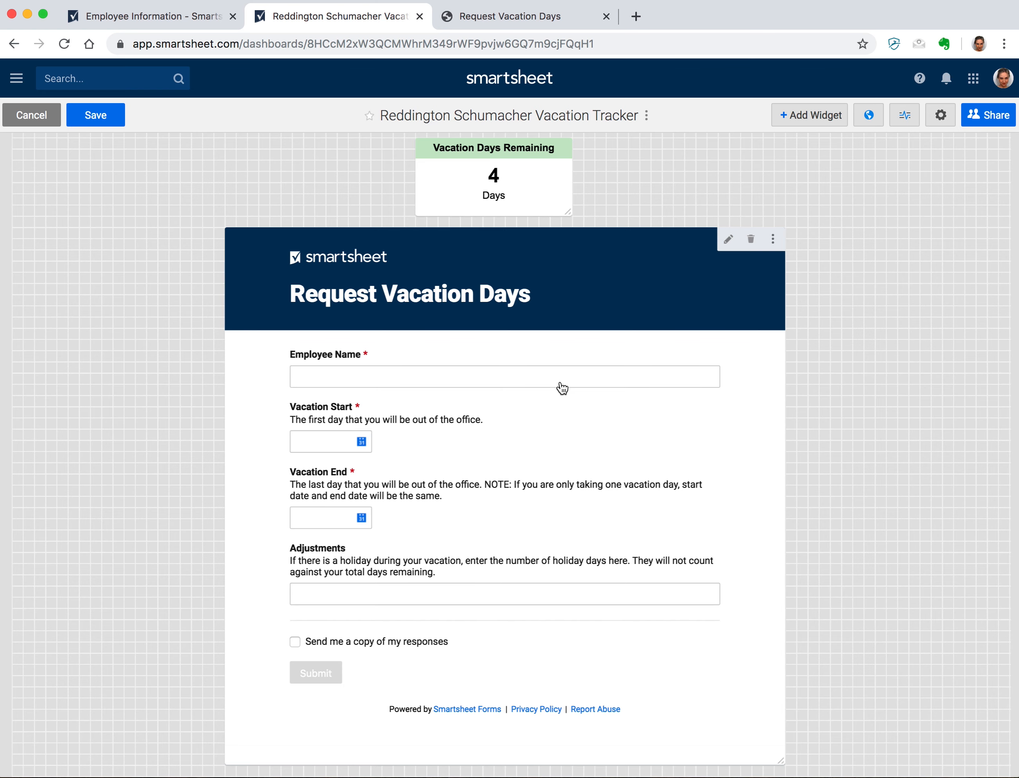
pyautogui.click(728, 239)
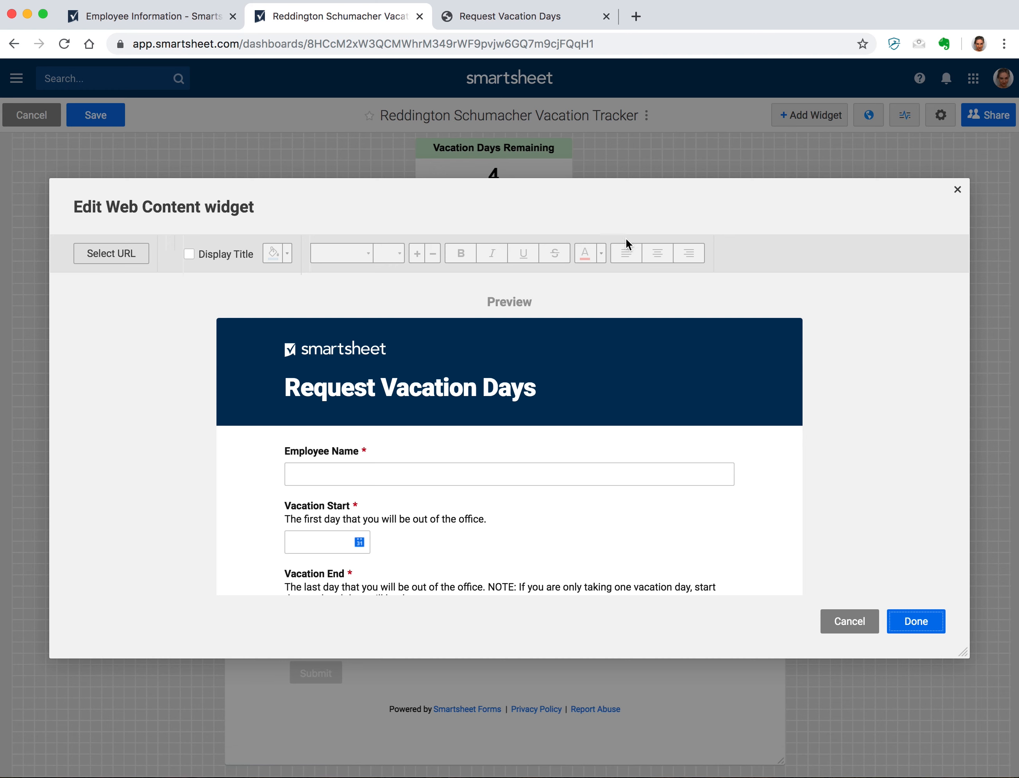
# - Append ?Employee%20Name= plus the employee's URL-encoded name to the form URL to prefill that field
pyautogui.click(115, 261)
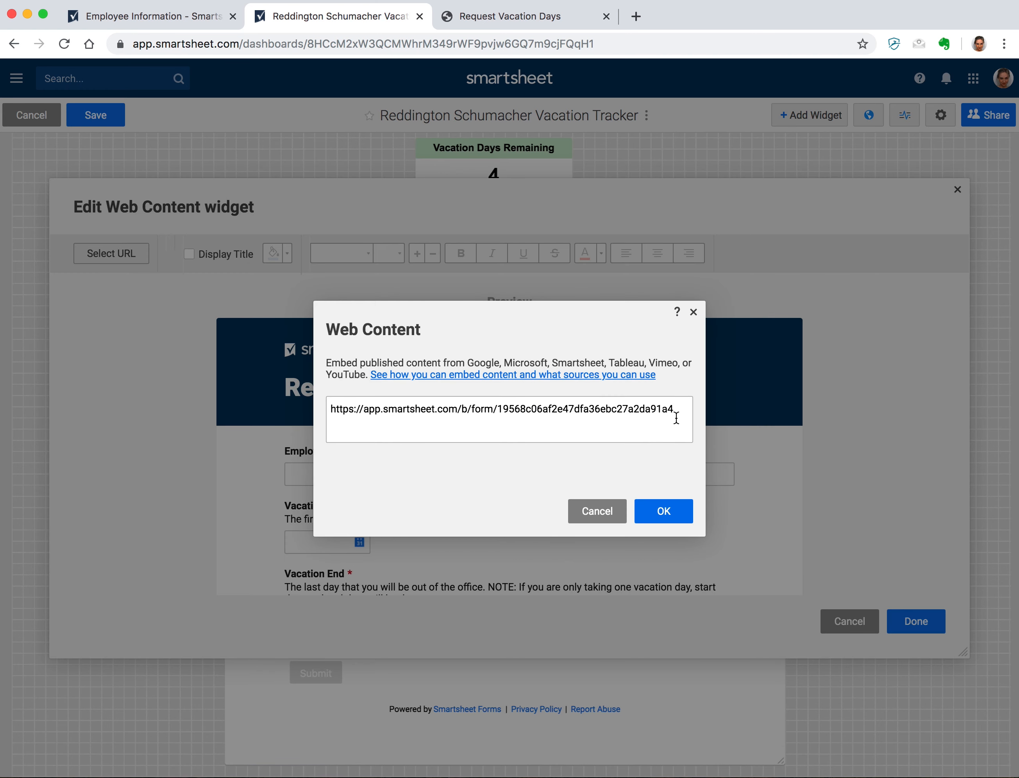
pyautogui.write('?')
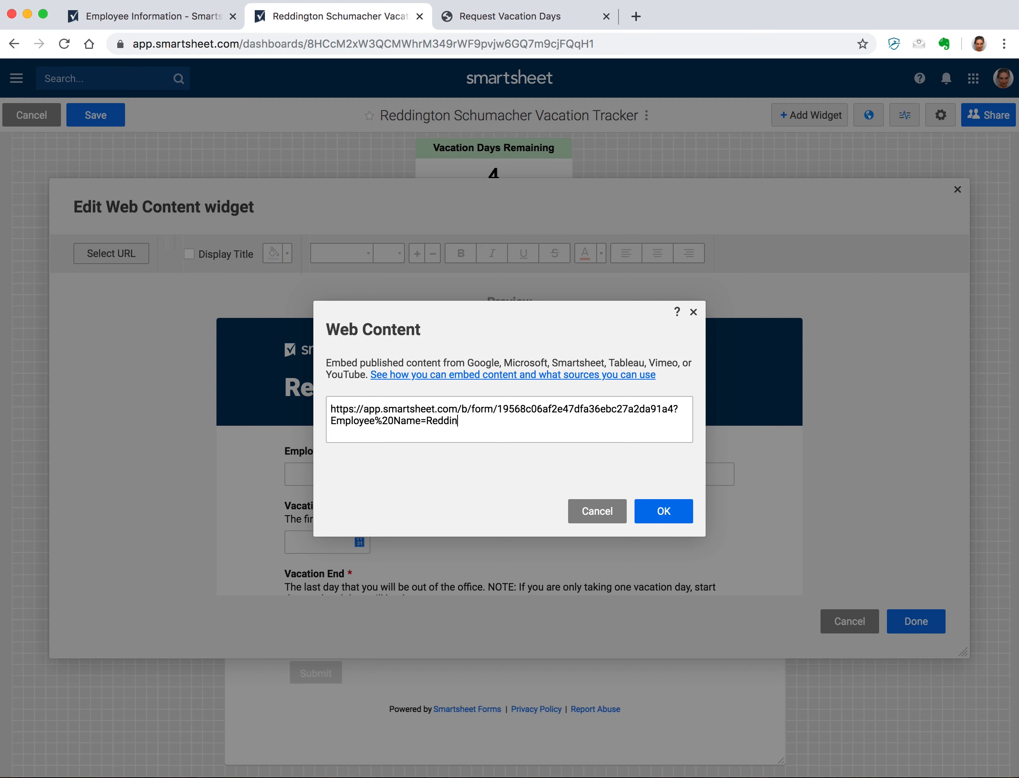
pyautogui.click(691, 511)
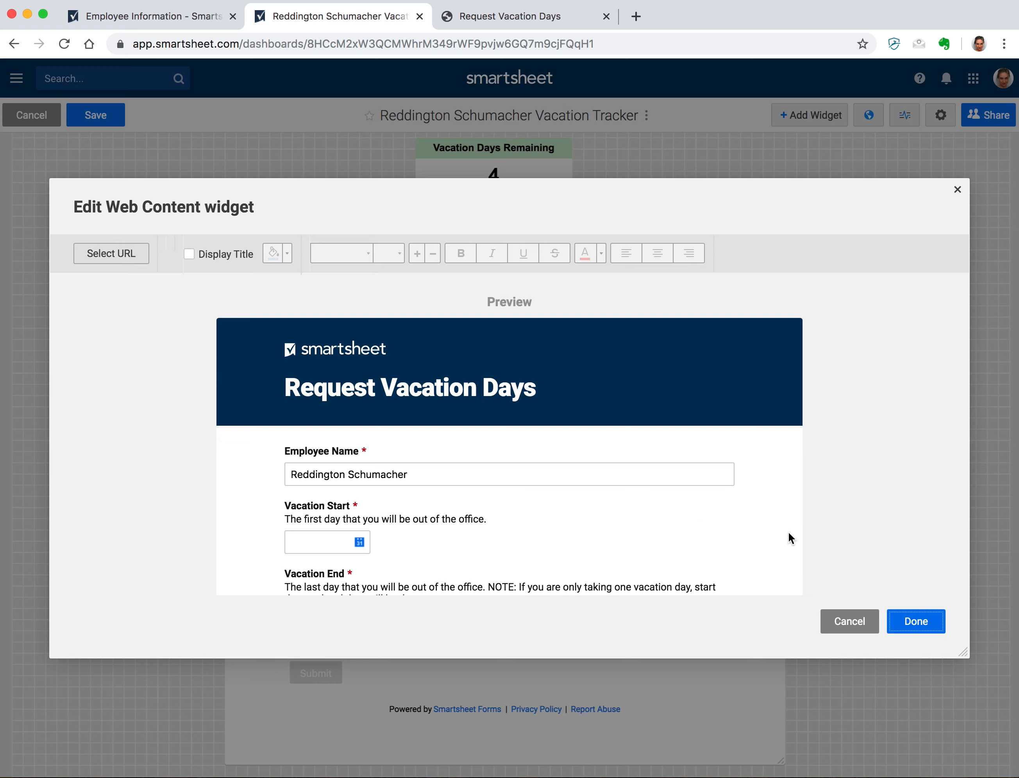
pyautogui.click(907, 622)
# - Save the dashboard, close publishing options unpublished, and go to the home Sheets list
pyautogui.click(109, 115)
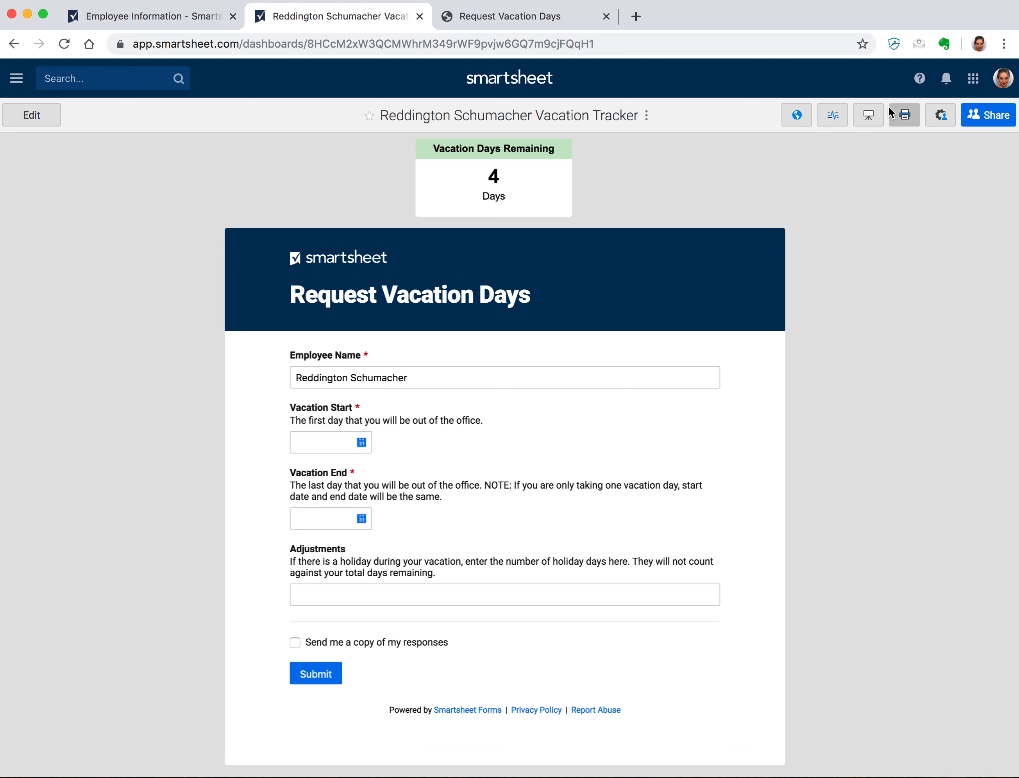
pyautogui.click(797, 115)
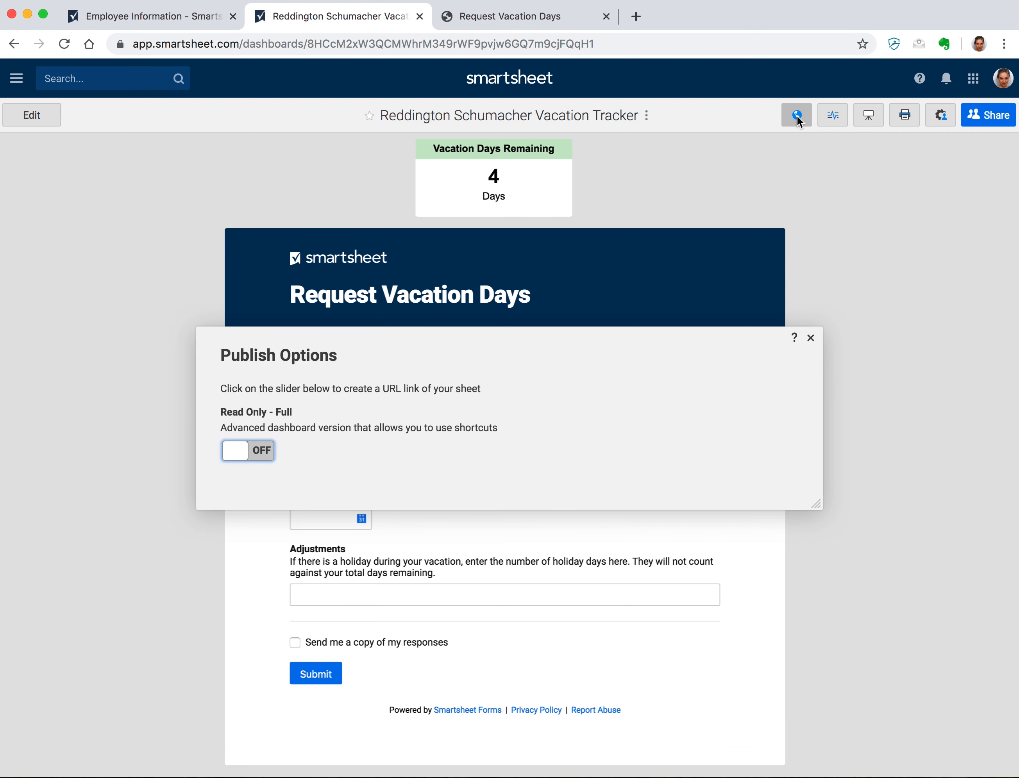
pyautogui.click(810, 338)
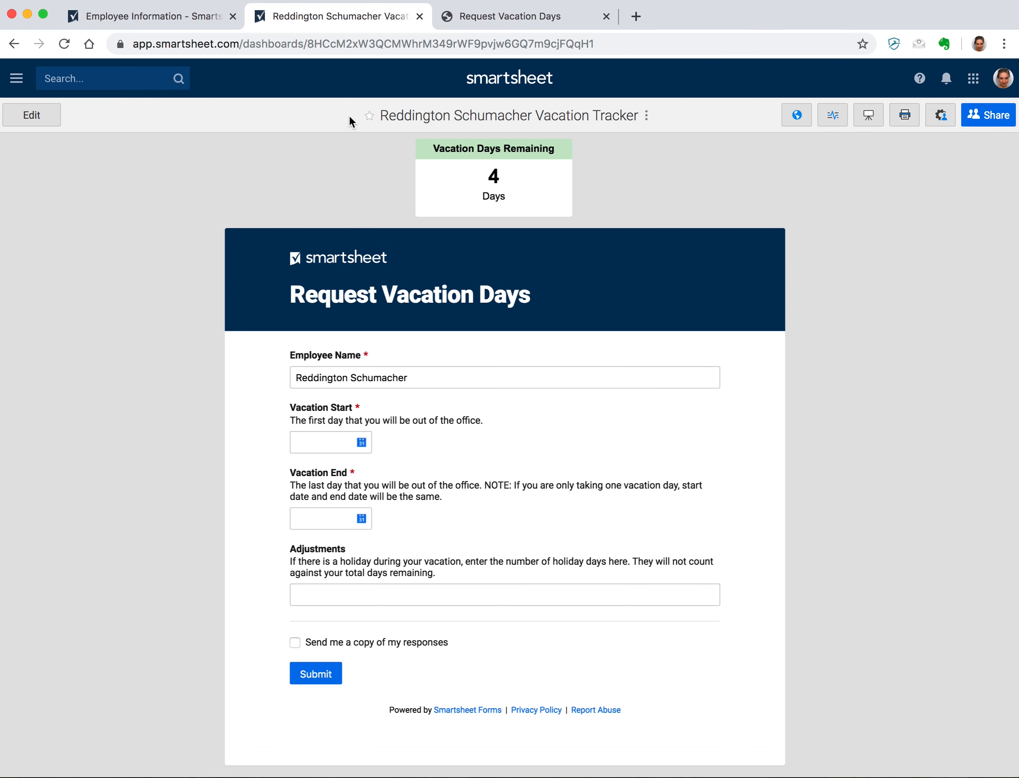
pyautogui.click(17, 80)
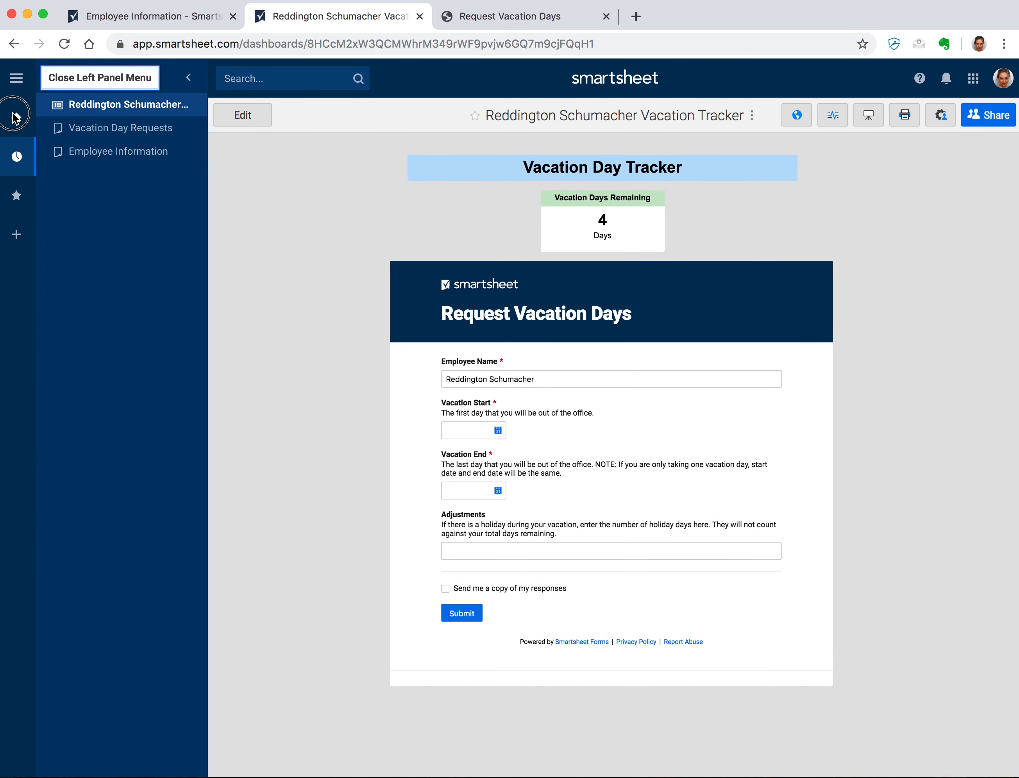
pyautogui.click(16, 117)
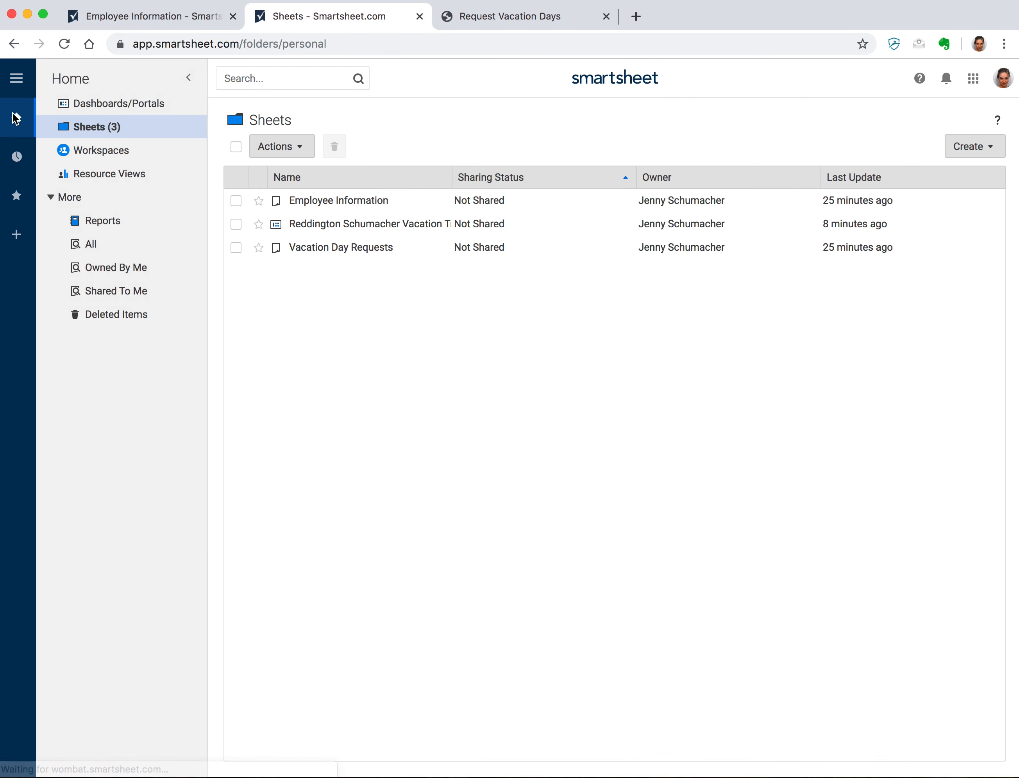
# - Save the tracker dashboard as a new copy renamed with the second employee's first name, and open it
pyautogui.click(235, 224)
pyautogui.click(298, 148)
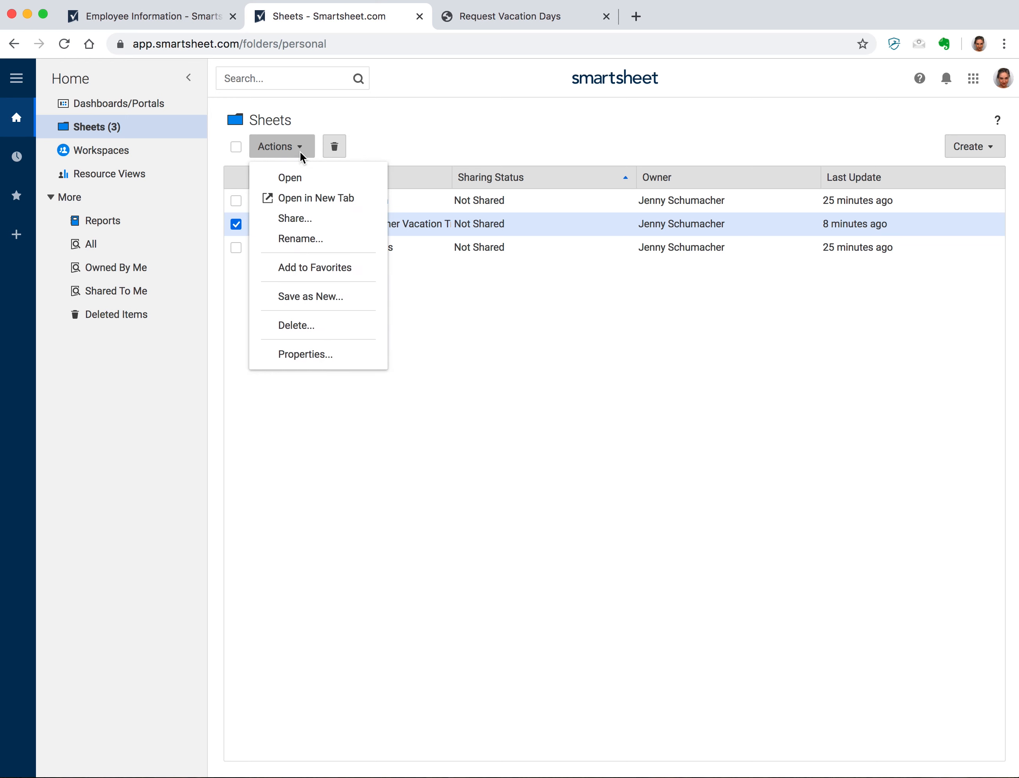
pyautogui.click(310, 297)
pyautogui.click(447, 286)
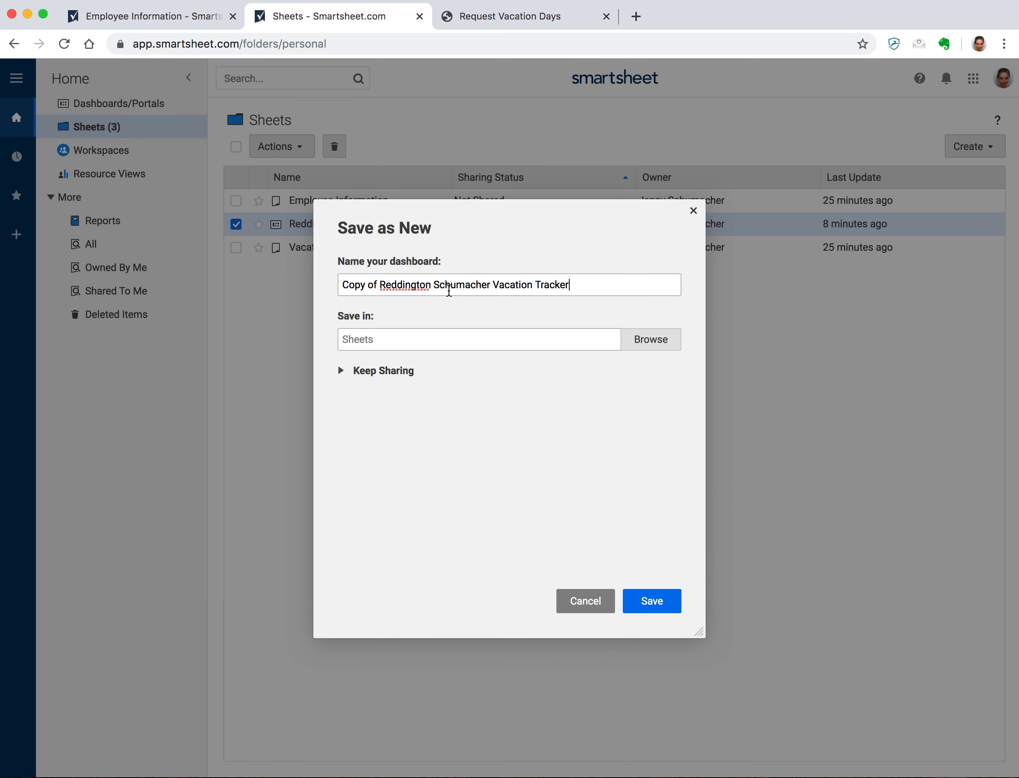
pyautogui.moveTo(431, 286); pyautogui.dragTo(315, 289)
pyautogui.write('Ella')
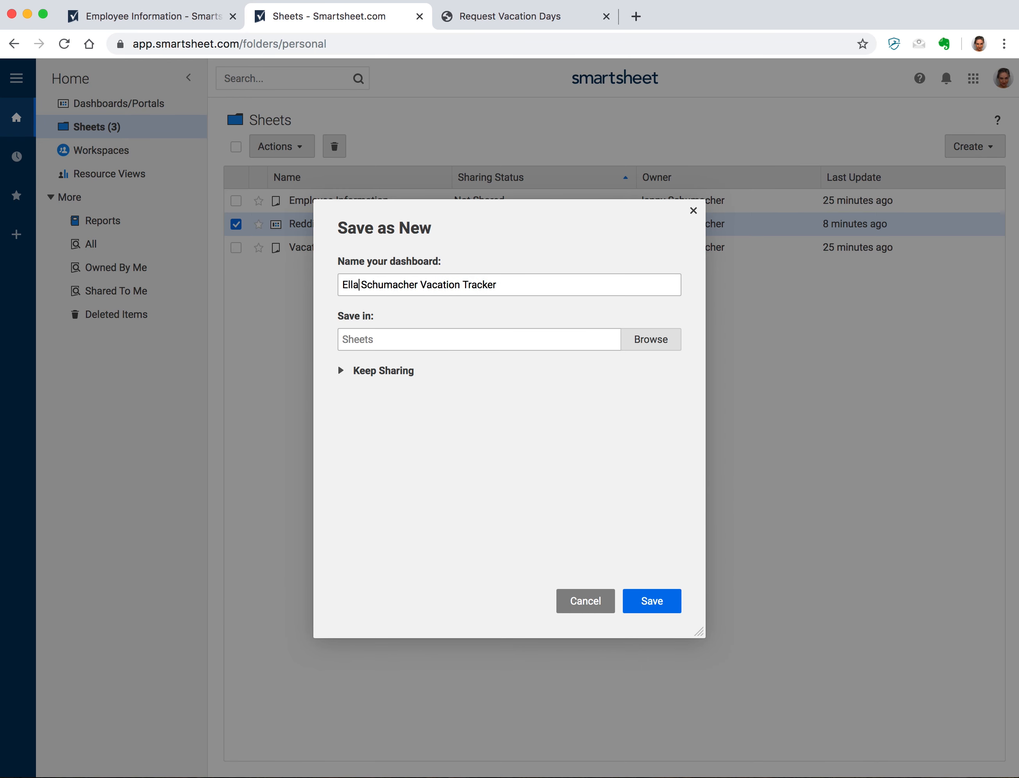
pyautogui.click(652, 600)
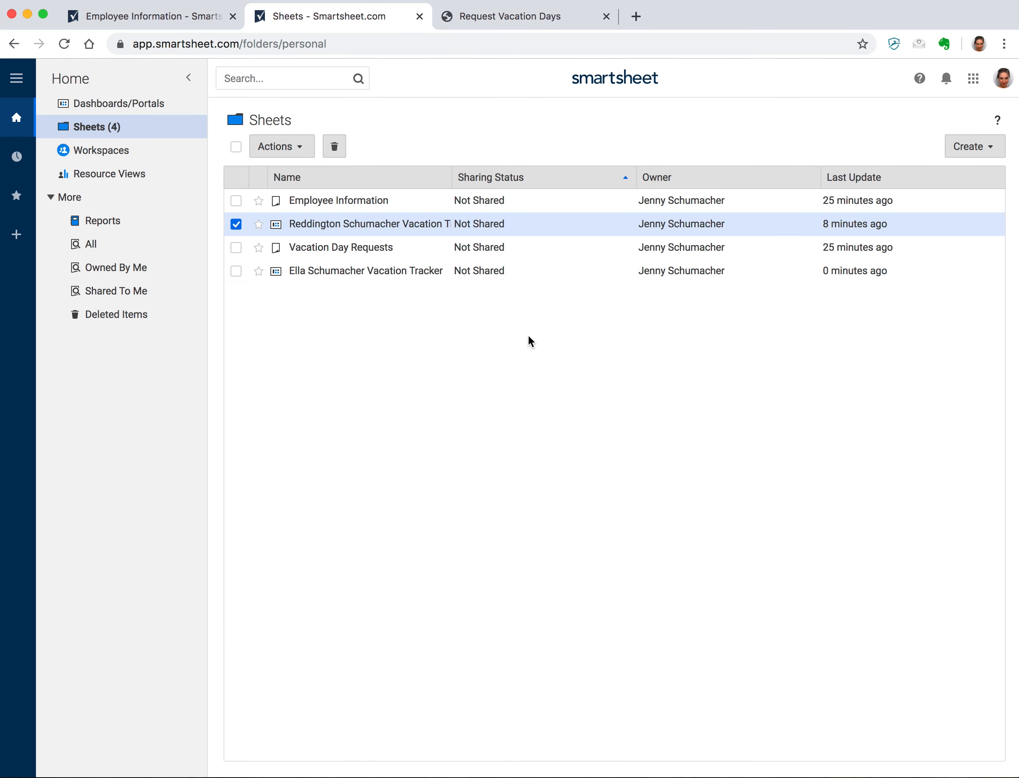
pyautogui.click(394, 275)
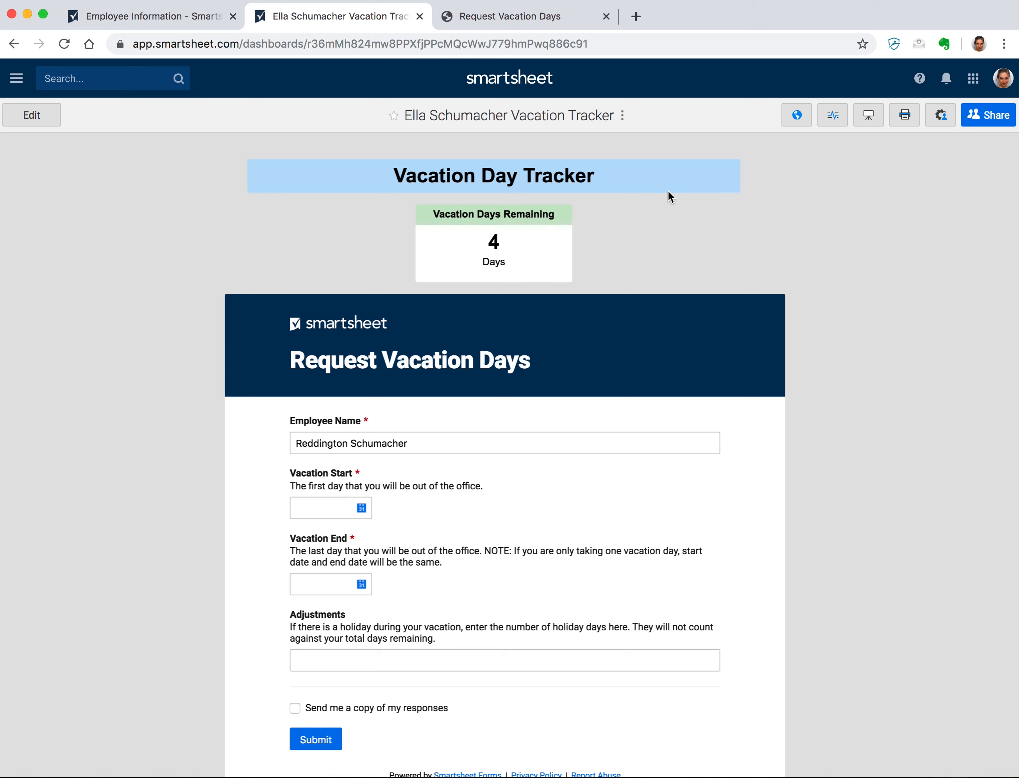
# - Point the metric at Employee Information row 1's Vacation Days Remaining, drop the old row, and label it 'Days'
pyautogui.click(47, 121)
pyautogui.click(509, 214)
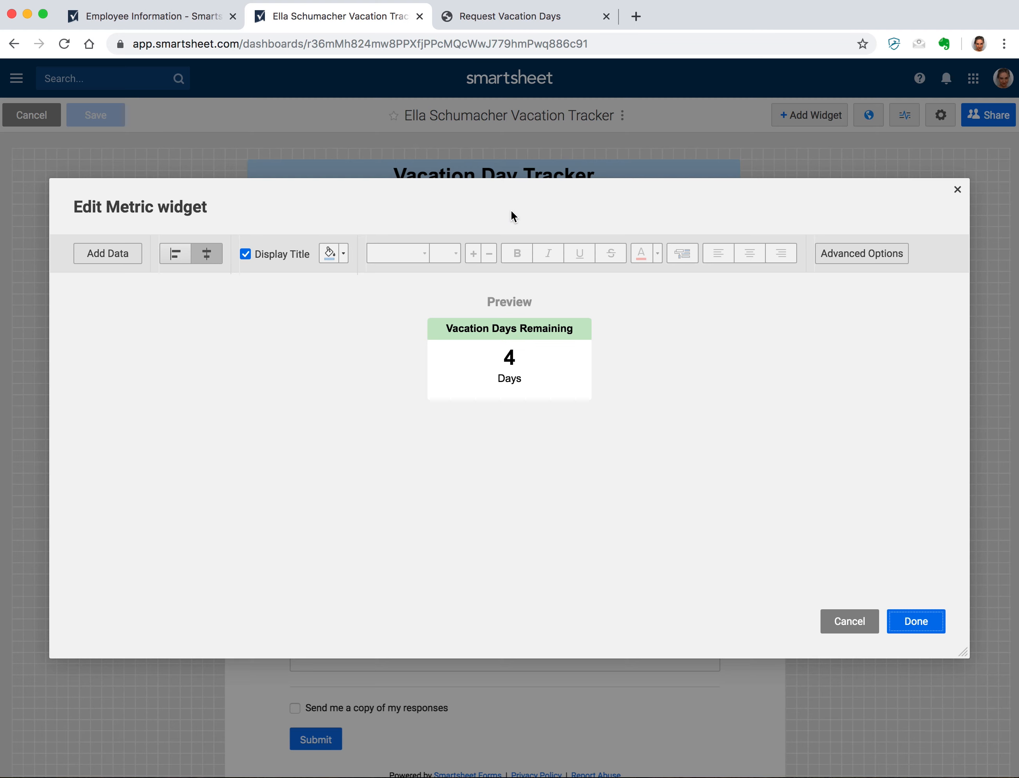
pyautogui.click(105, 258)
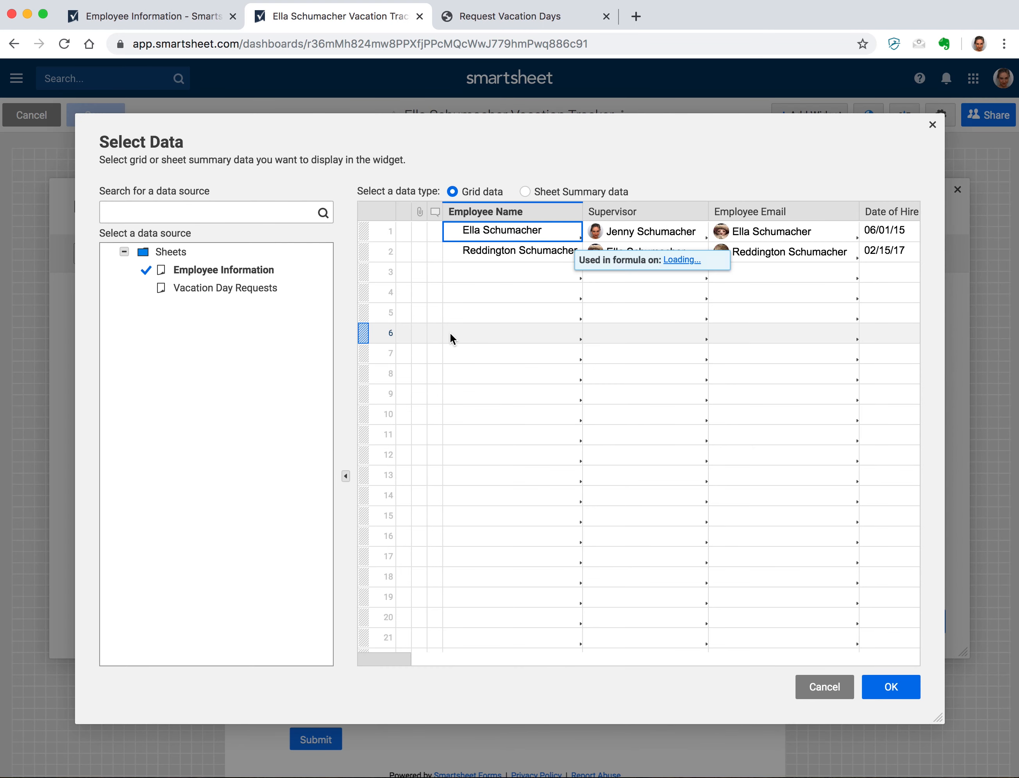
pyautogui.hscroll(4, 539, 237)
pyautogui.hscroll(5, 536, 237)
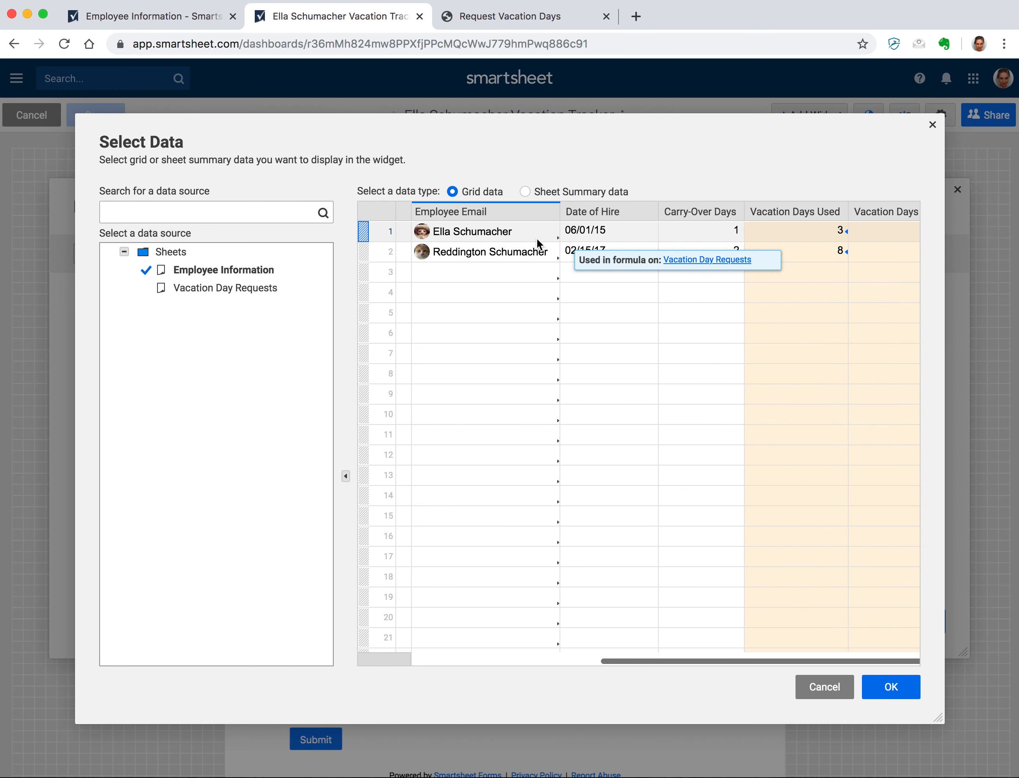
pyautogui.click(861, 231)
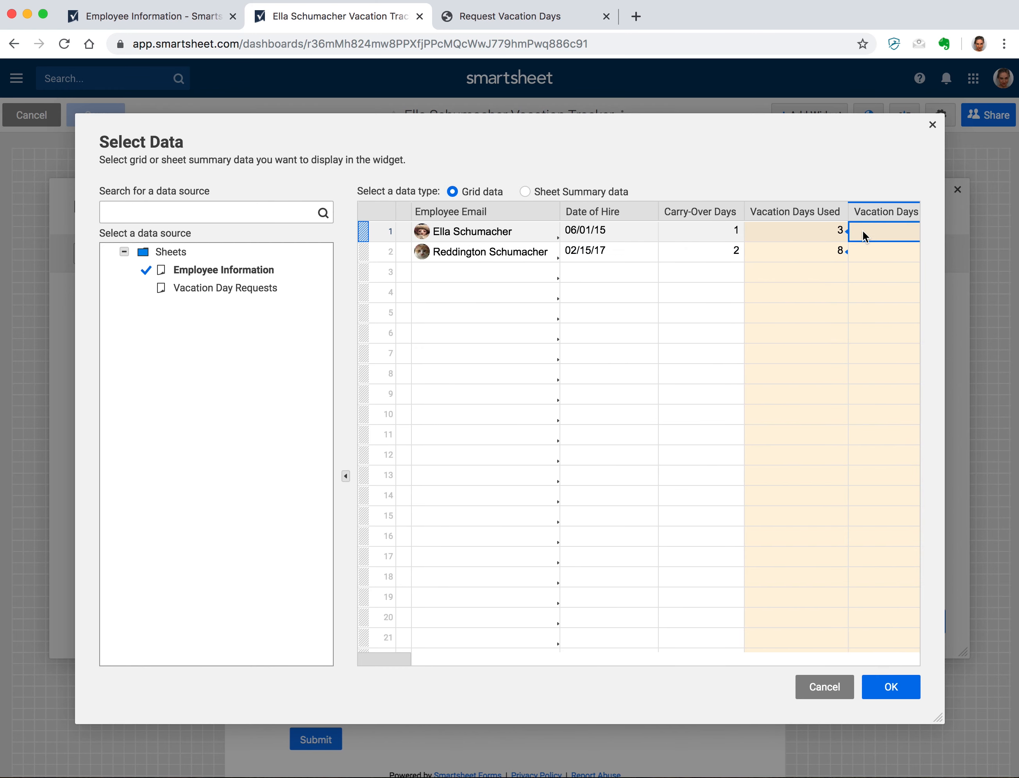
pyautogui.click(891, 690)
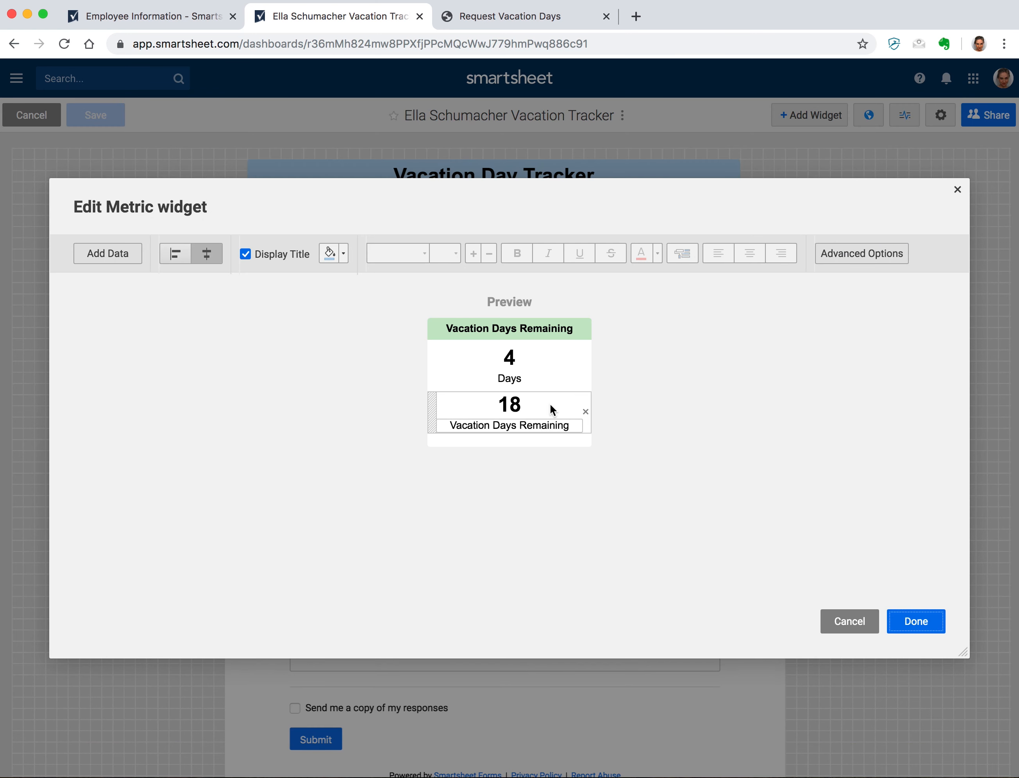
pyautogui.click(586, 365)
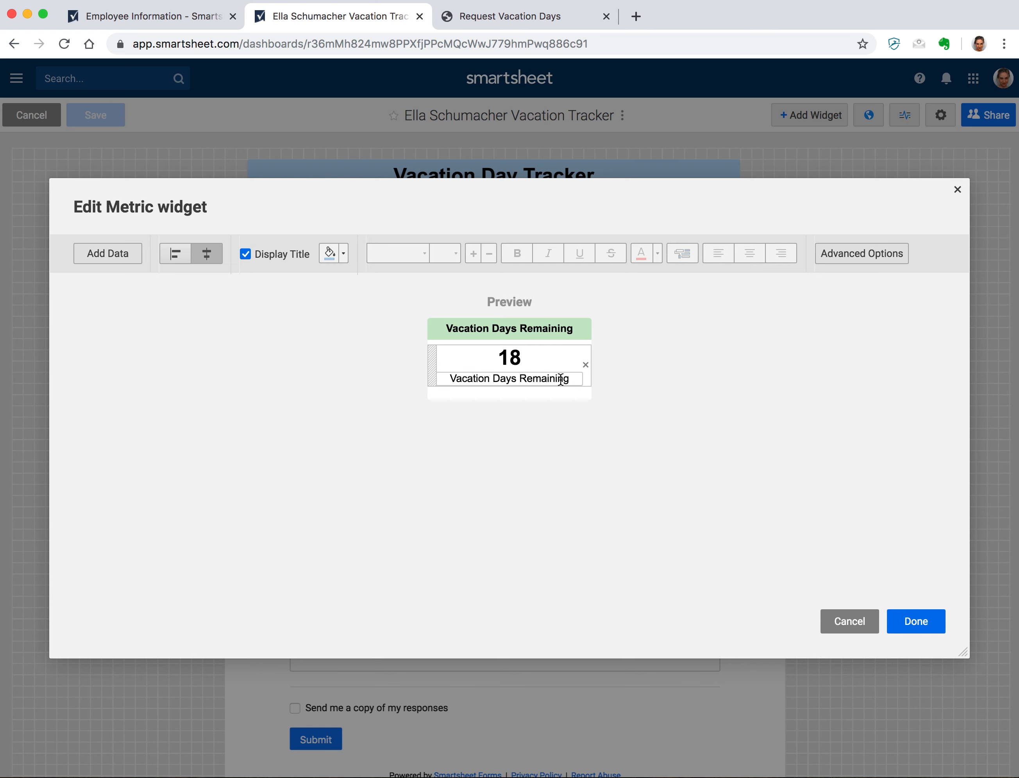
pyautogui.click(560, 379)
pyautogui.write('Days')
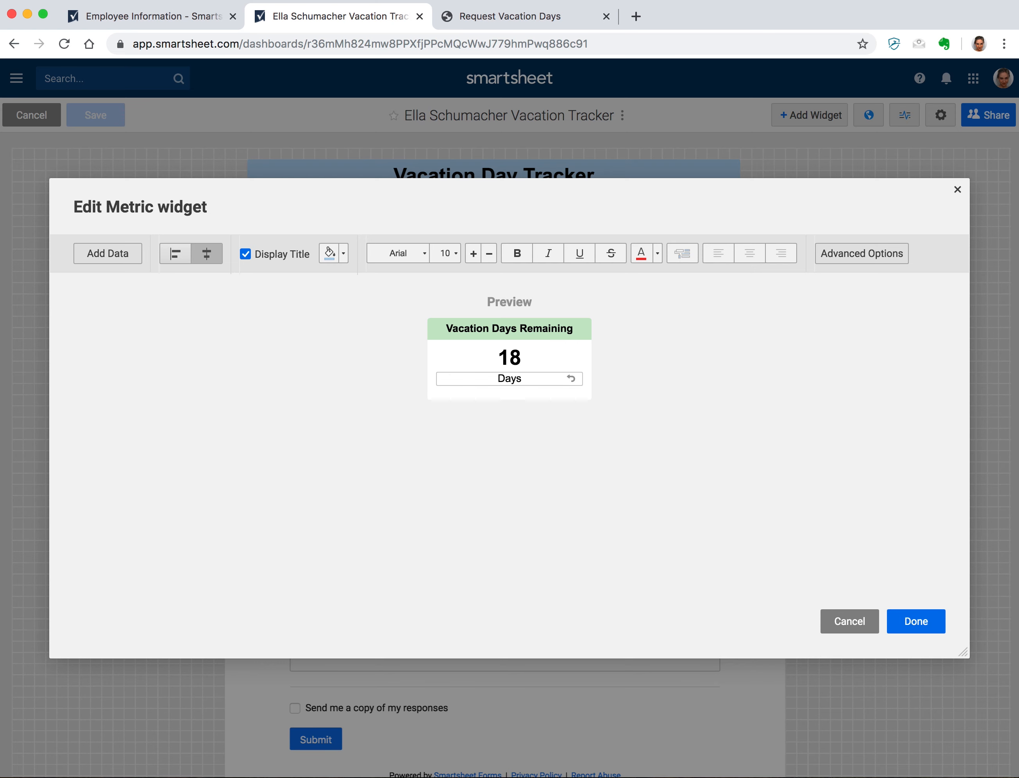
pyautogui.click(915, 622)
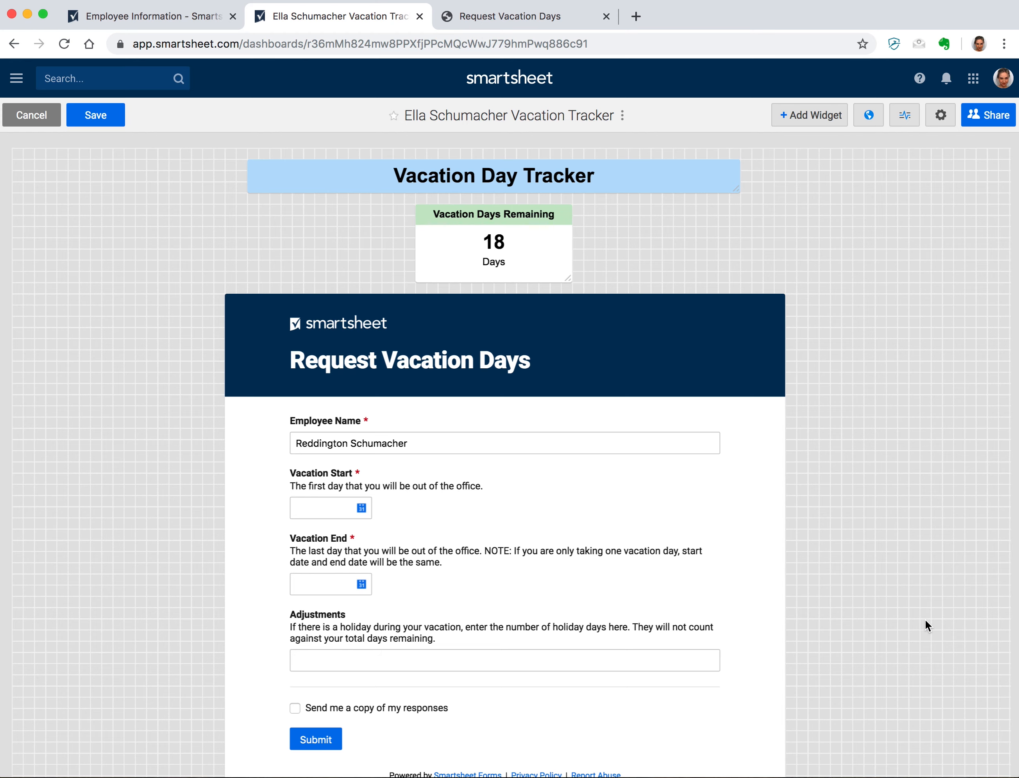
# - Replace the first name in the embedded form's URL with the new employee's, then save the dashboard
pyautogui.click(729, 304)
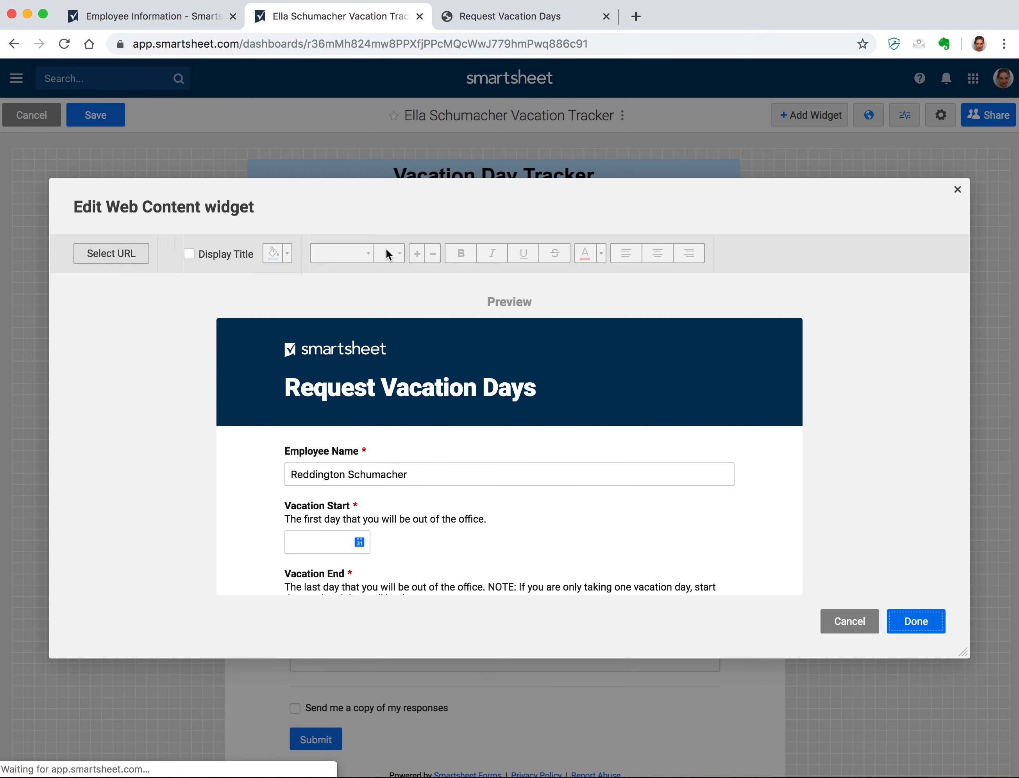
pyautogui.click(106, 256)
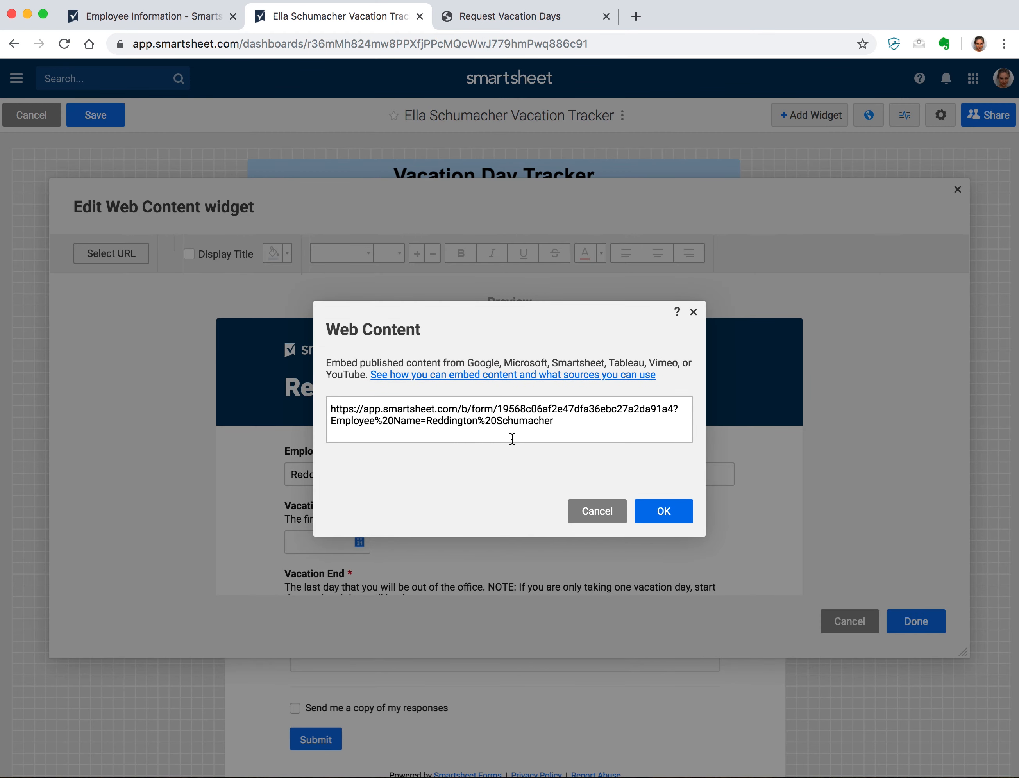
pyautogui.doubleClick(440, 419)
pyautogui.write('Ella')
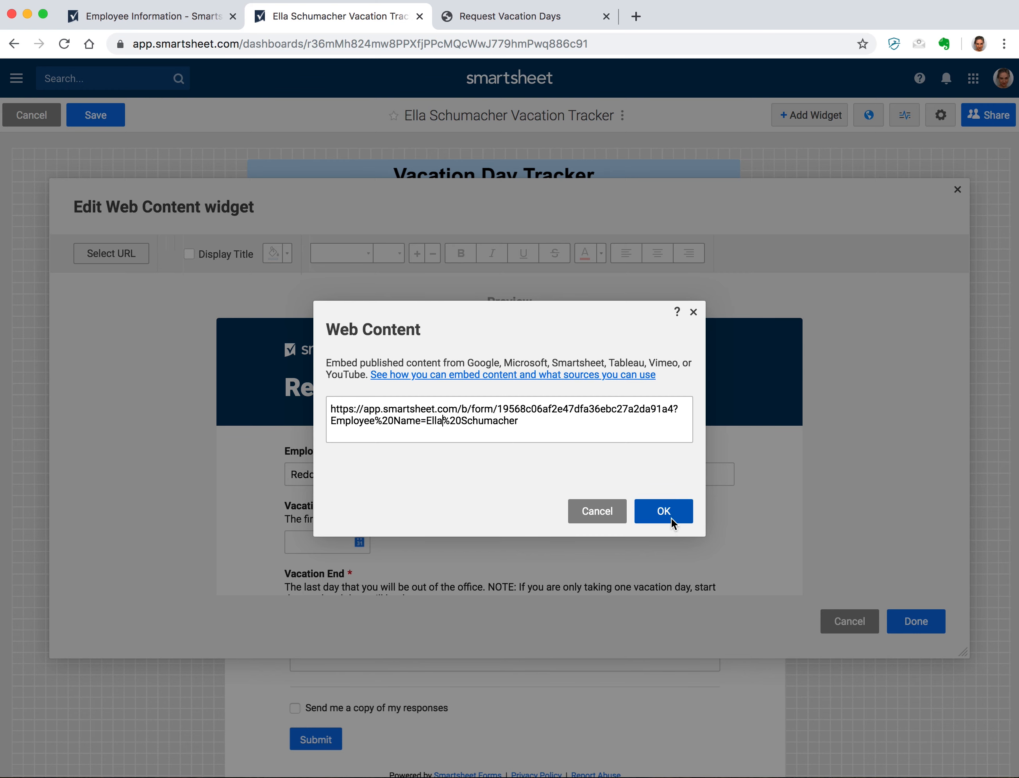
pyautogui.click(671, 517)
pyautogui.click(909, 614)
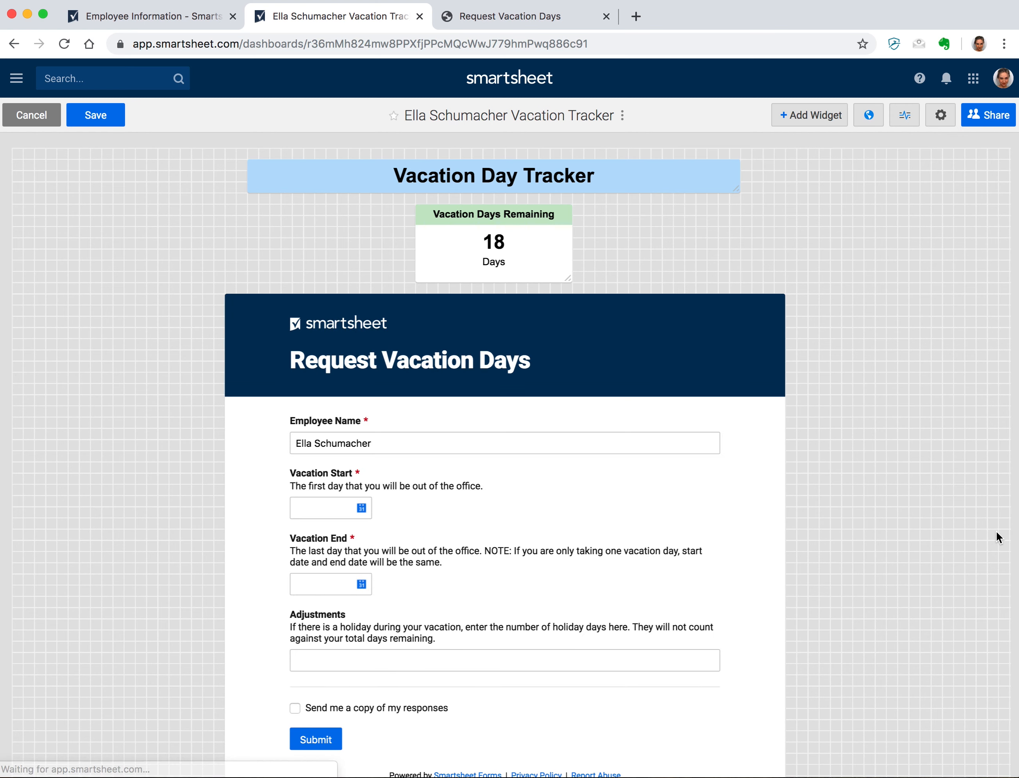
pyautogui.click(110, 116)
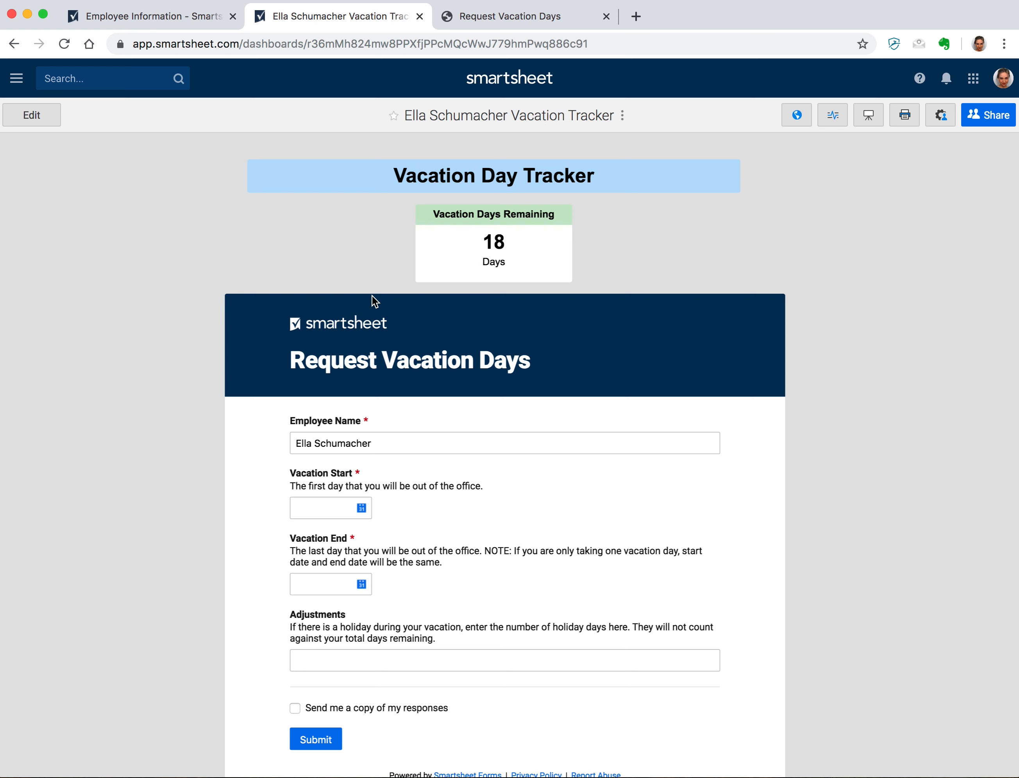
pyautogui.click(16, 78)
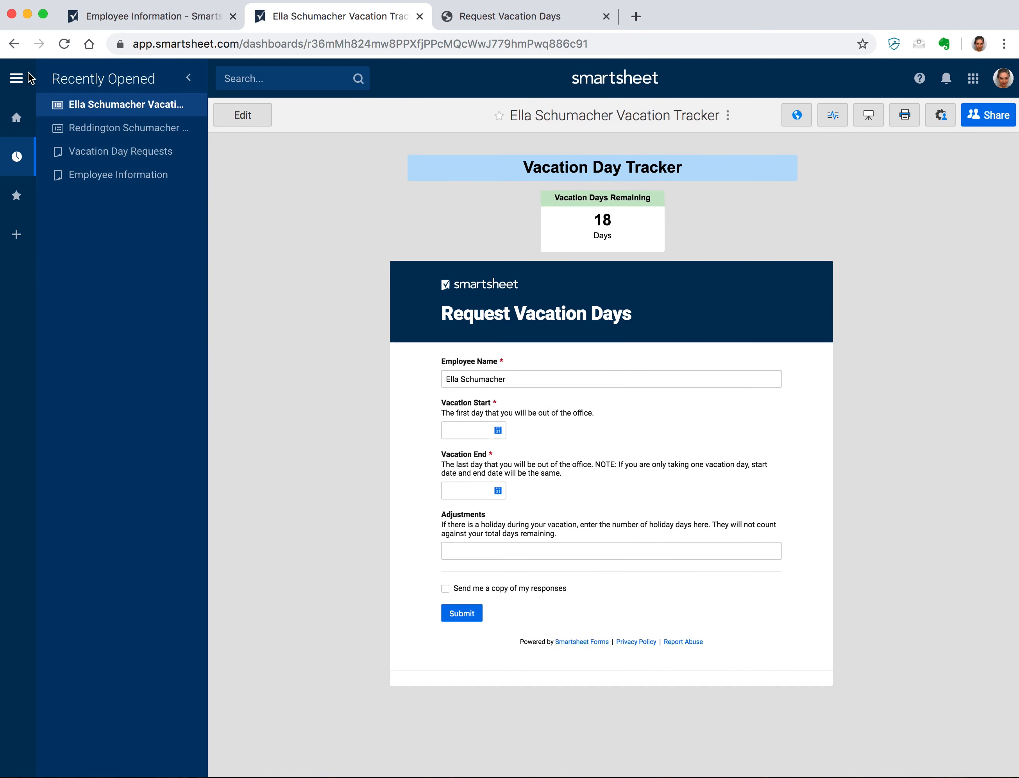
# - Create a new row report named 'Vacation Calendar'
pyautogui.click(15, 235)
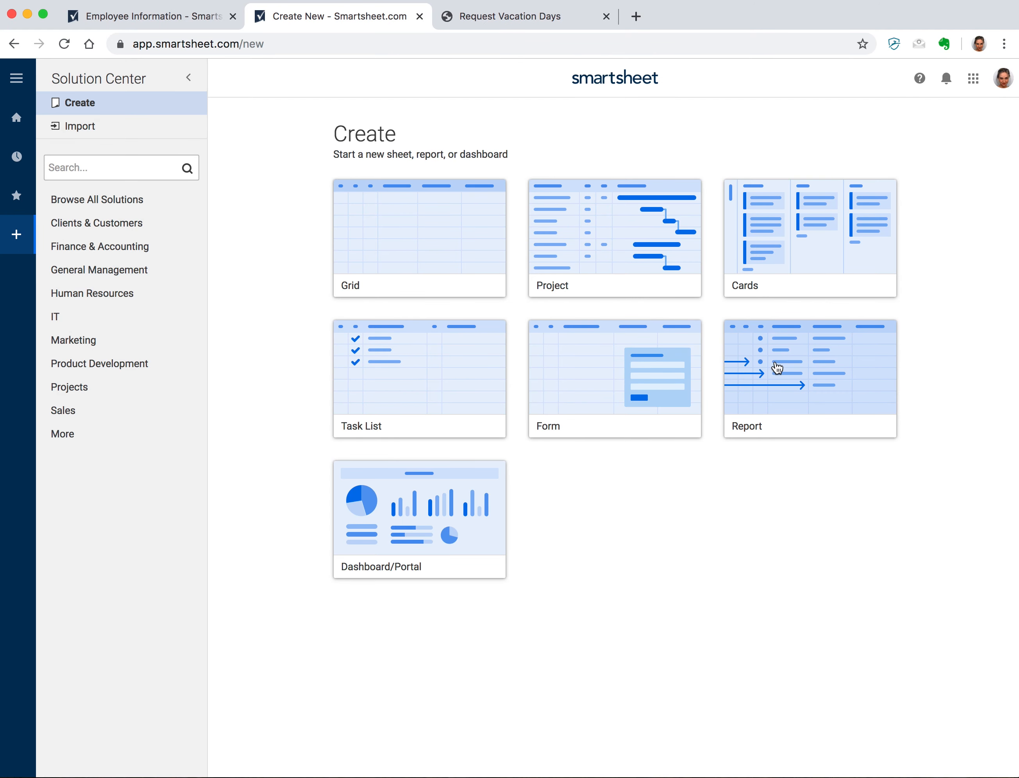
pyautogui.click(776, 368)
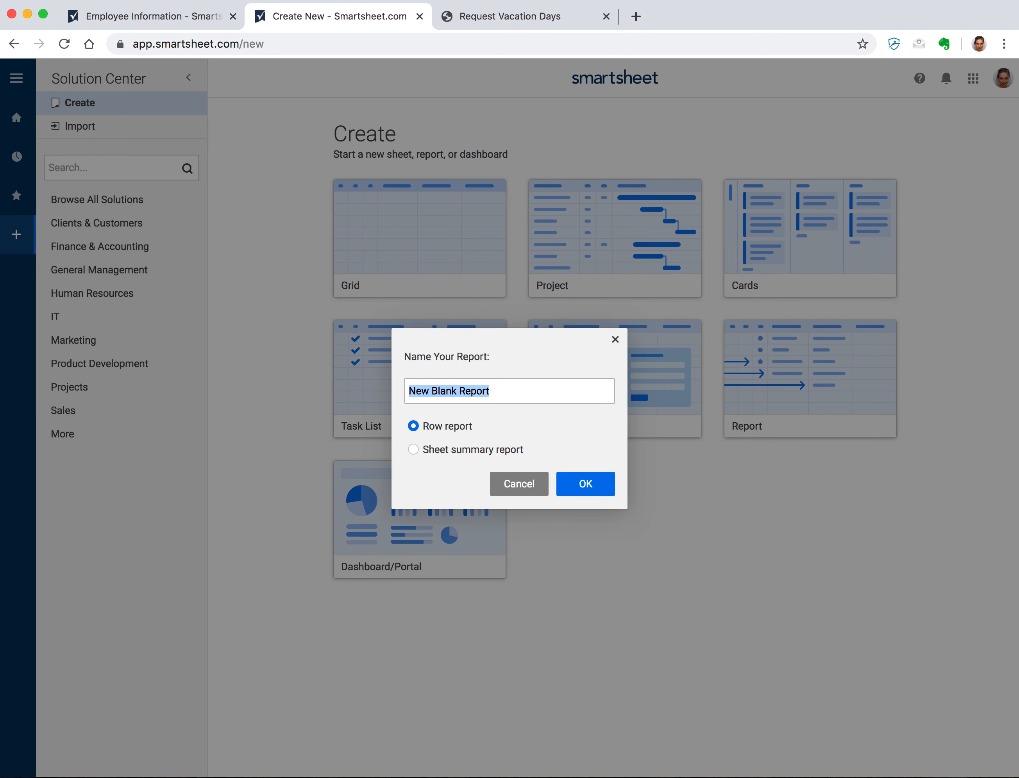
pyautogui.write('Vacaation')
pyautogui.press('BackSpace')
pyautogui.press('BackSpace')
pyautogui.press('BackSpace')
pyautogui.press('BackSpace')
pyautogui.press('BackSpace')
pyautogui.write('tion Calendar')
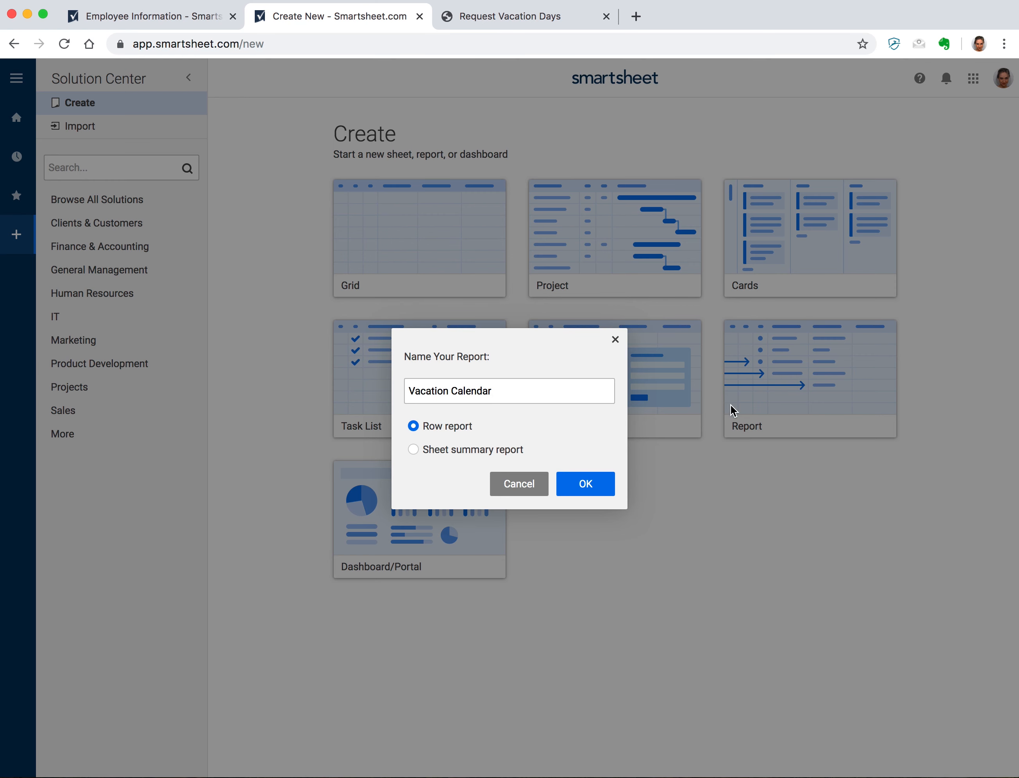
pyautogui.click(586, 483)
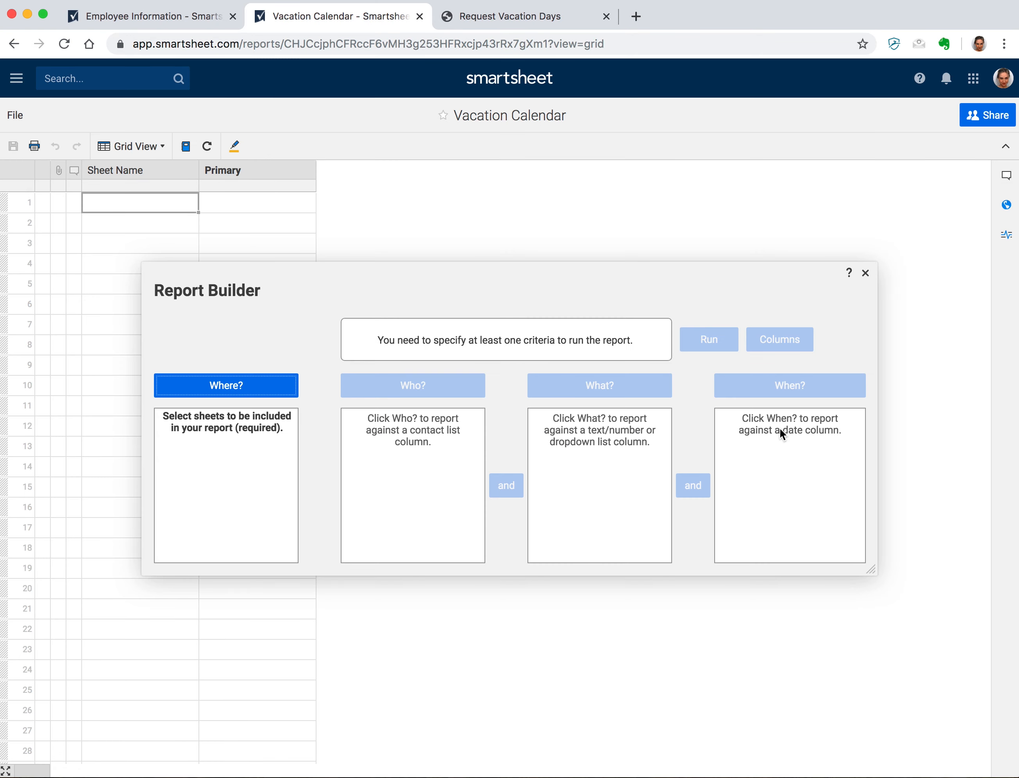
# - Set the report's source sheet to Vacation Day Requests
pyautogui.click(189, 387)
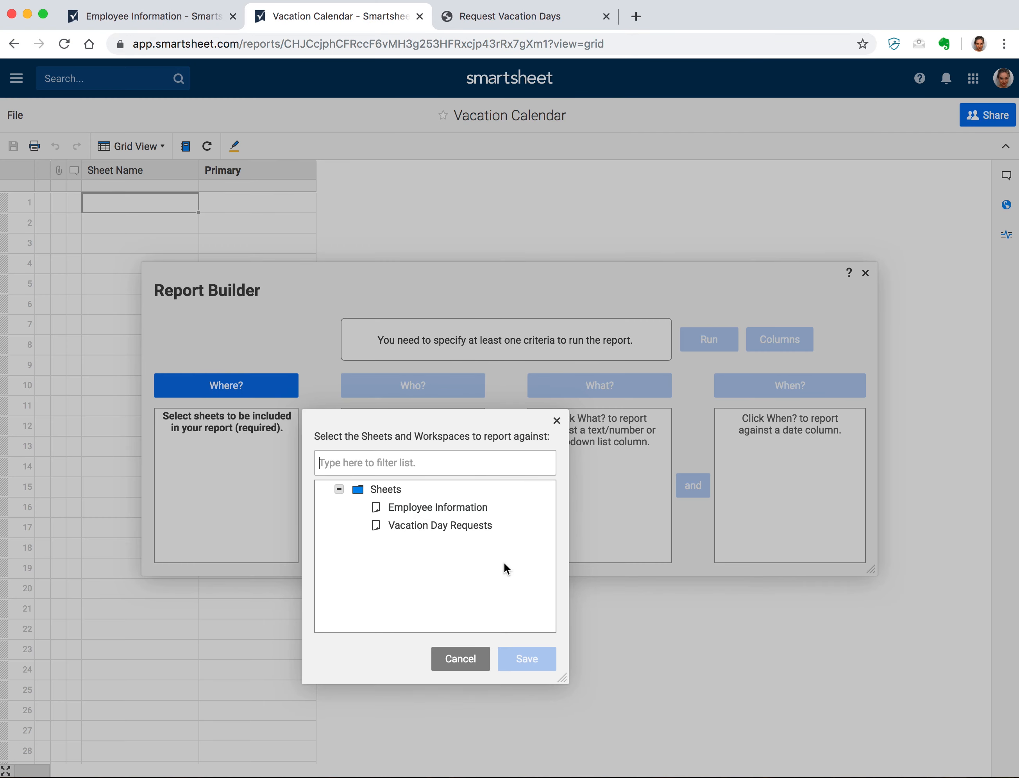
pyautogui.click(476, 530)
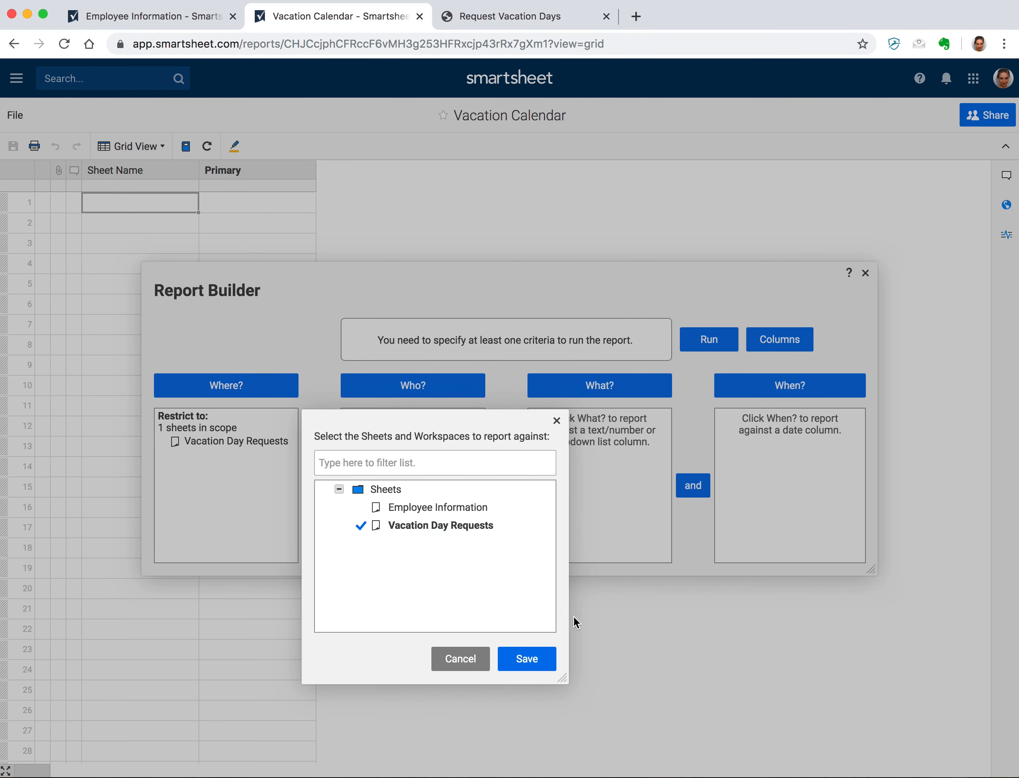
pyautogui.click(527, 659)
# - Add a criterion keeping only rows where Supervisor approval is Approved
pyautogui.click(605, 386)
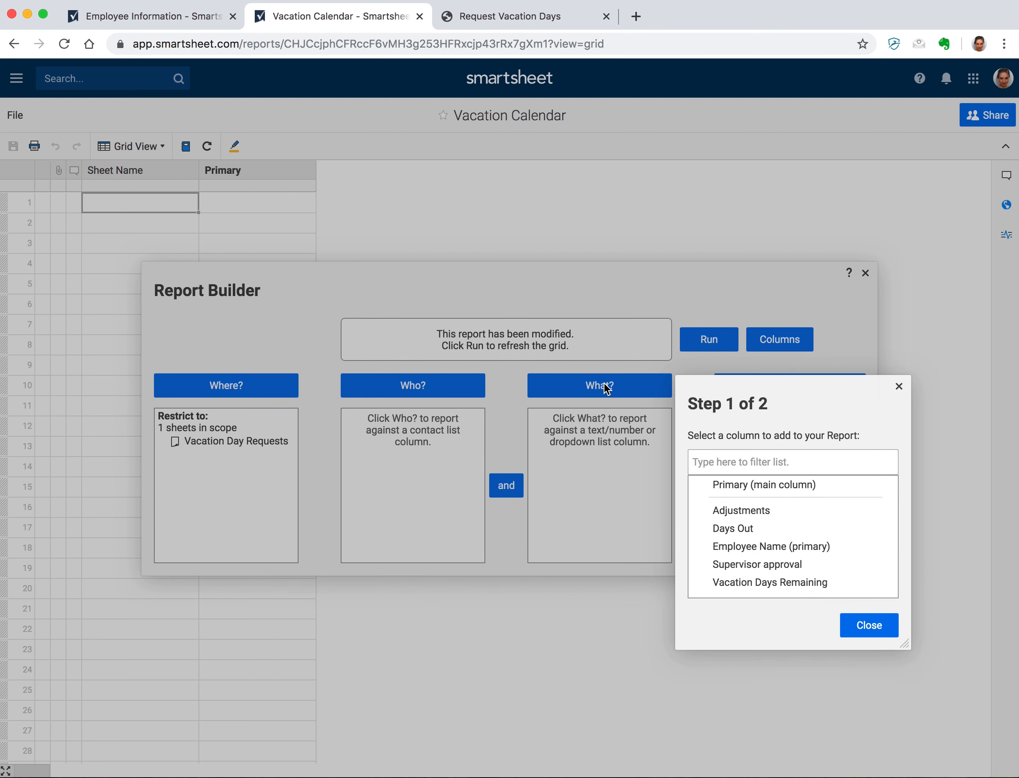
pyautogui.scroll(-1, 784, 525)
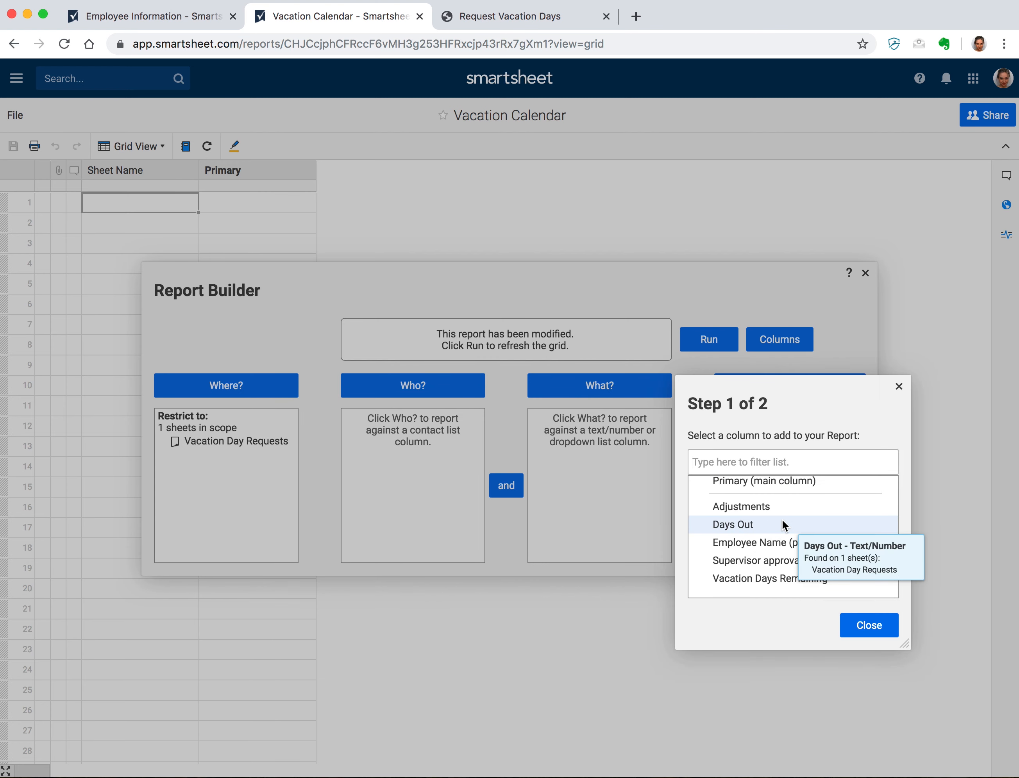
pyautogui.click(774, 562)
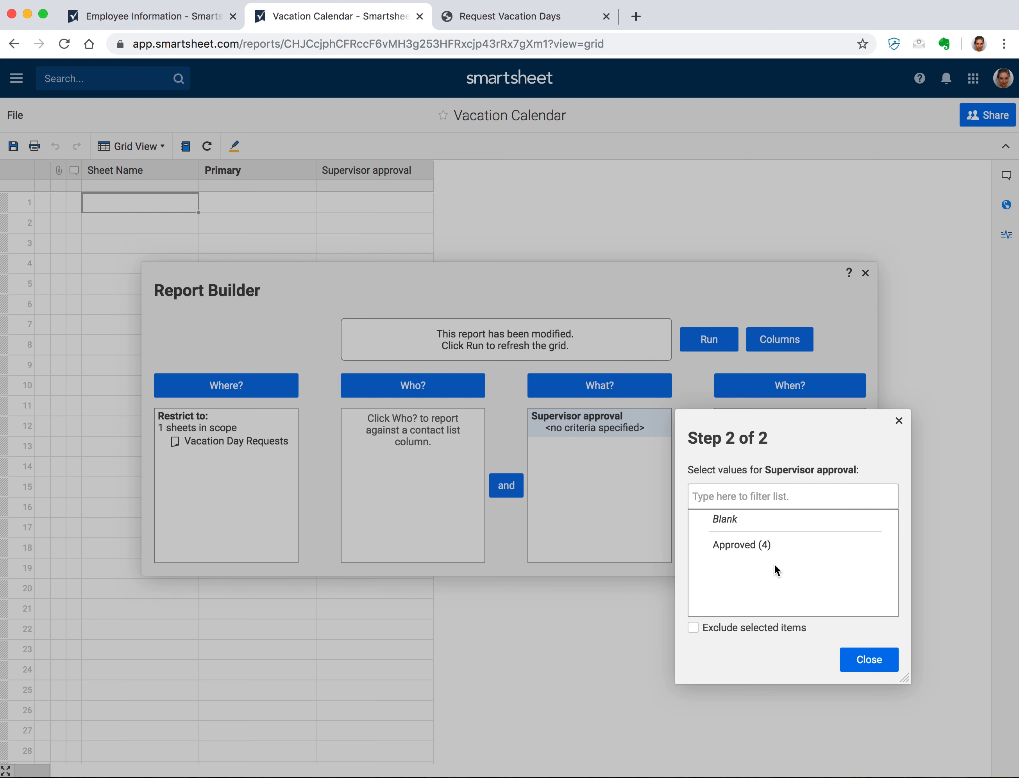
pyautogui.click(771, 545)
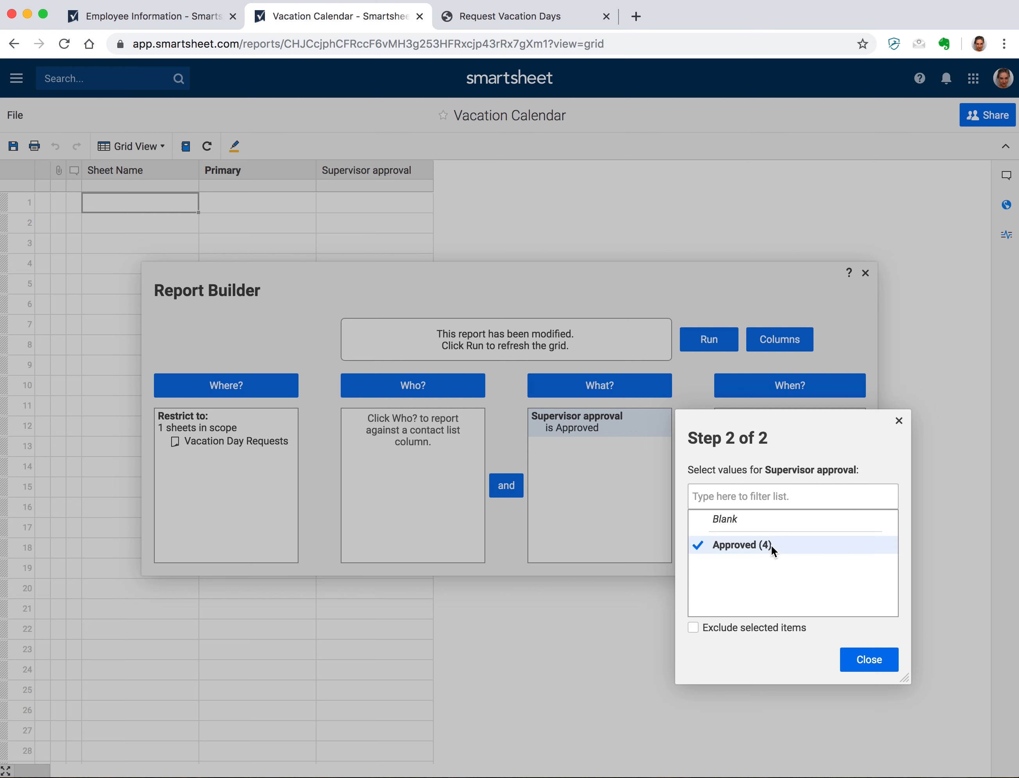
pyautogui.click(859, 665)
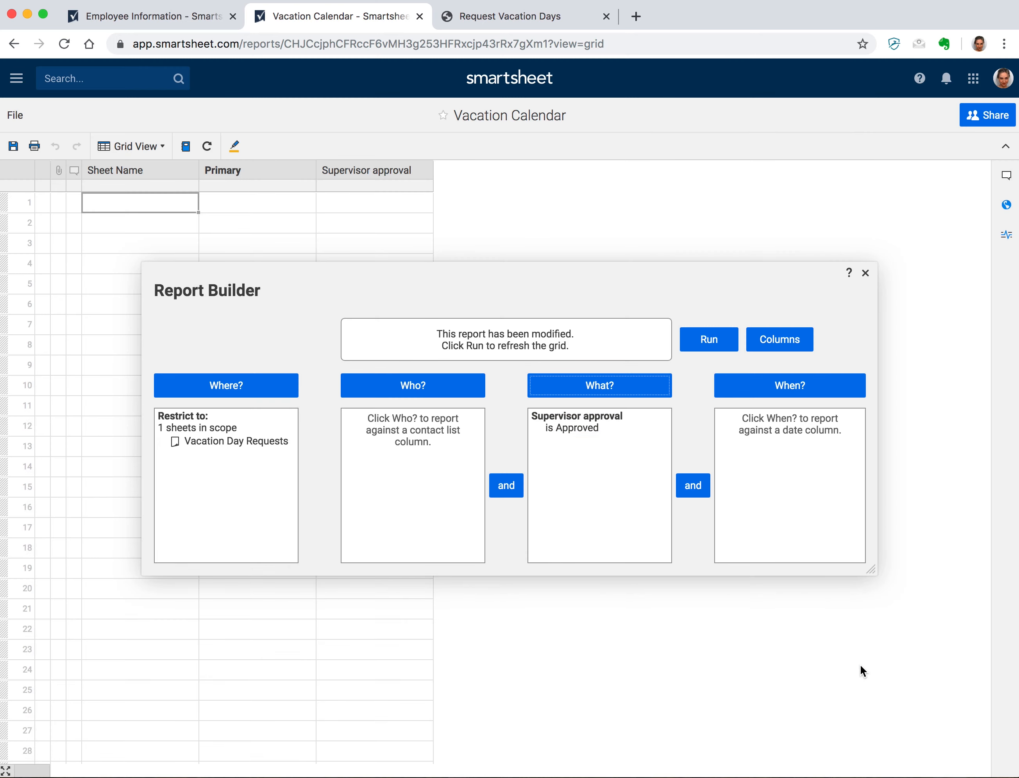
# - Show Vacation Start and Vacation End columns, removing Sheet Name and Supervisor approval
pyautogui.click(774, 341)
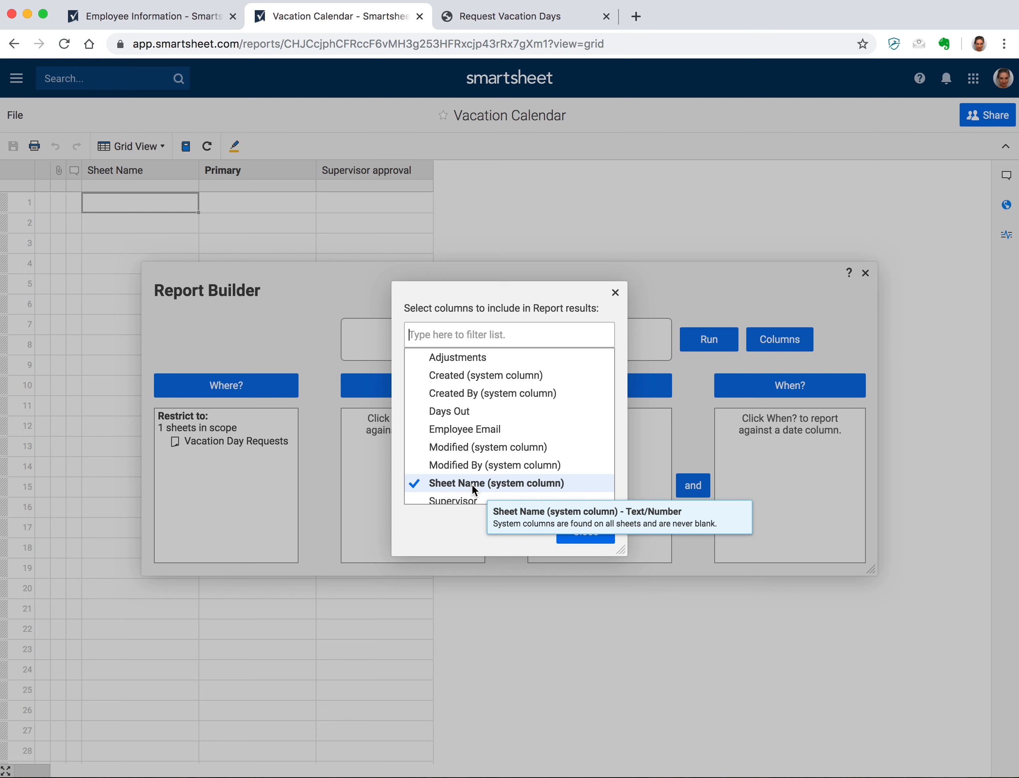
pyautogui.click(411, 483)
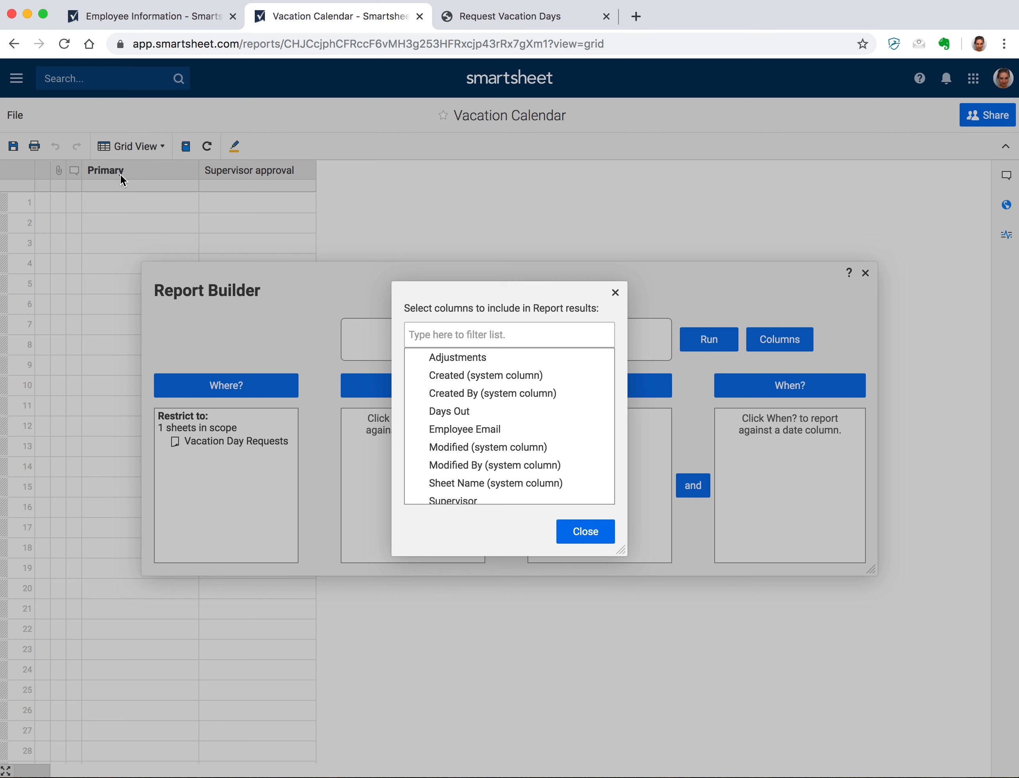
pyautogui.scroll(-3, 486, 425)
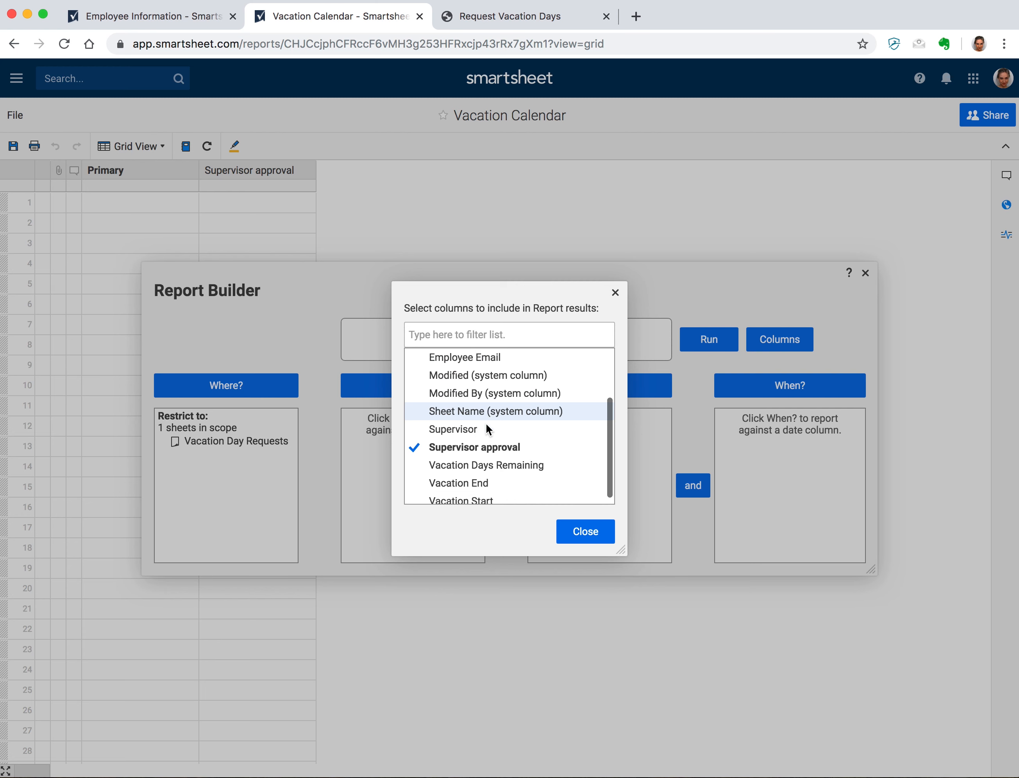
pyautogui.click(492, 488)
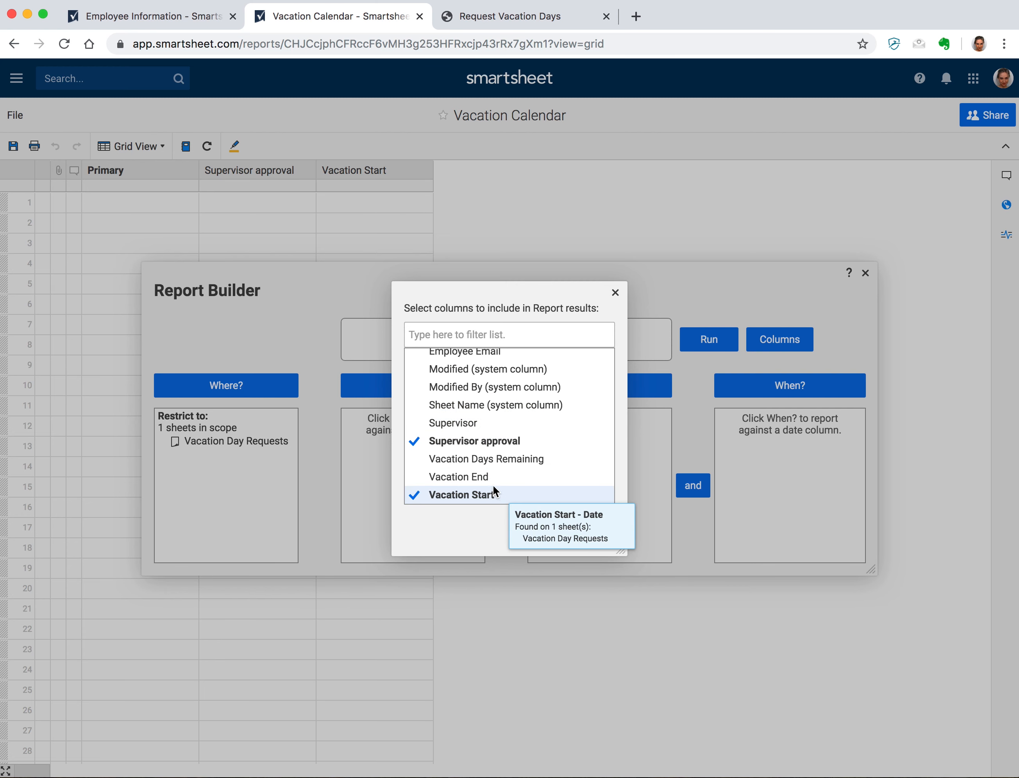
pyautogui.click(492, 479)
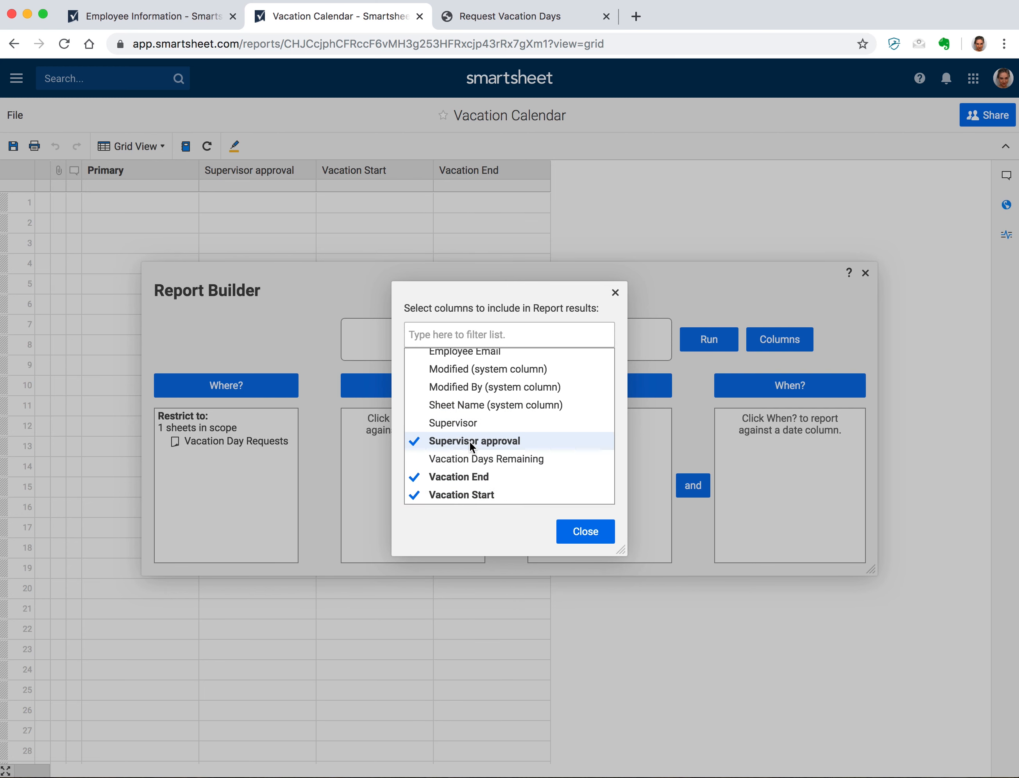
pyautogui.click(418, 441)
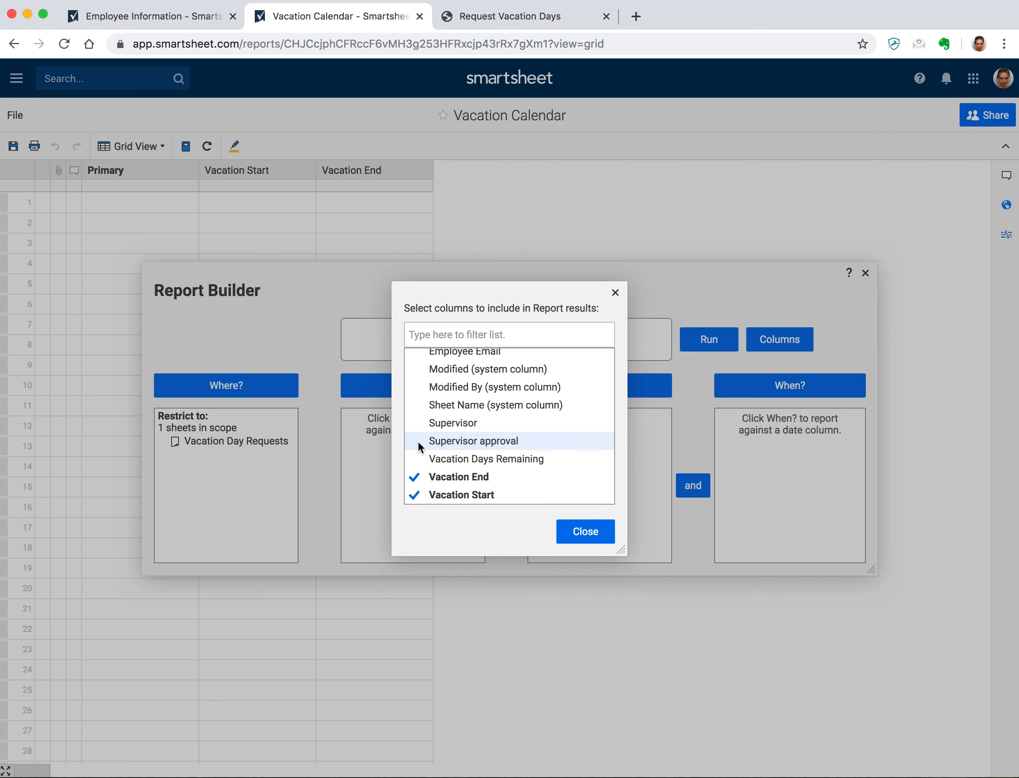
pyautogui.click(611, 535)
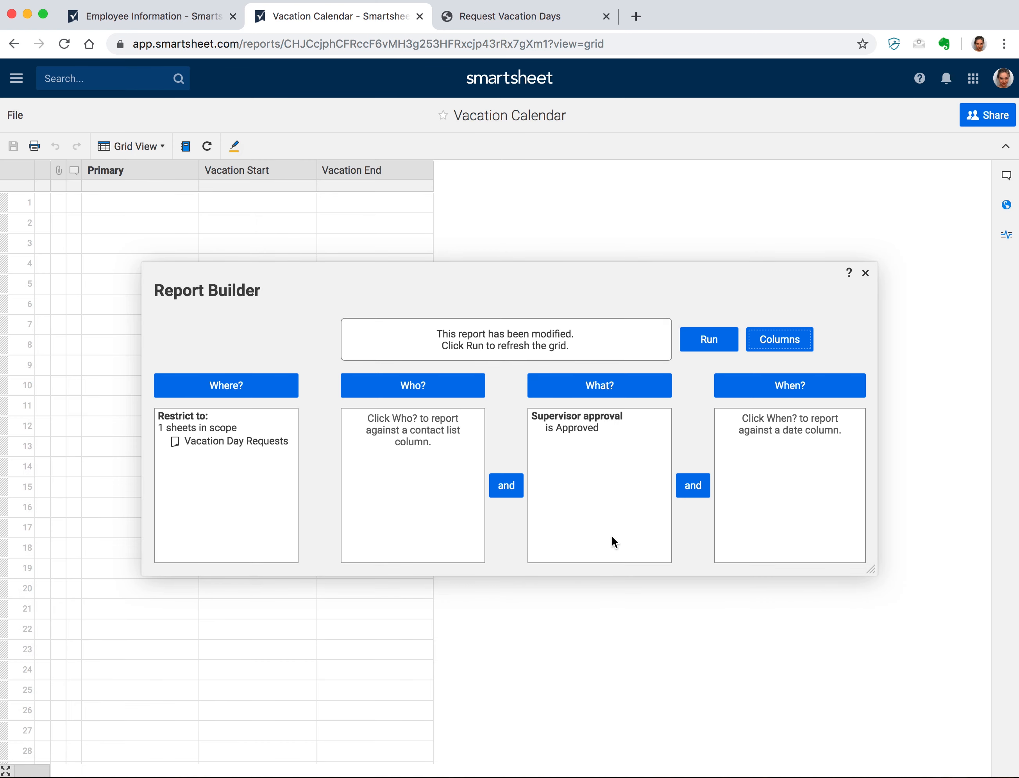
# - Run the report and switch it to Calendar View
pyautogui.click(712, 343)
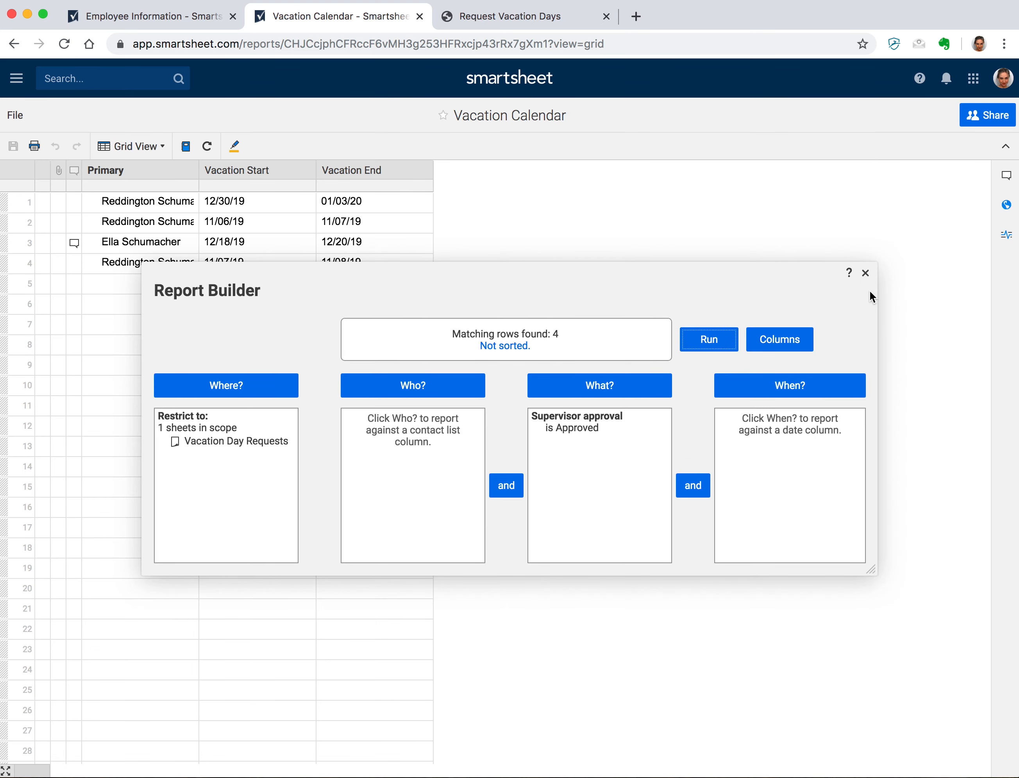
pyautogui.click(865, 273)
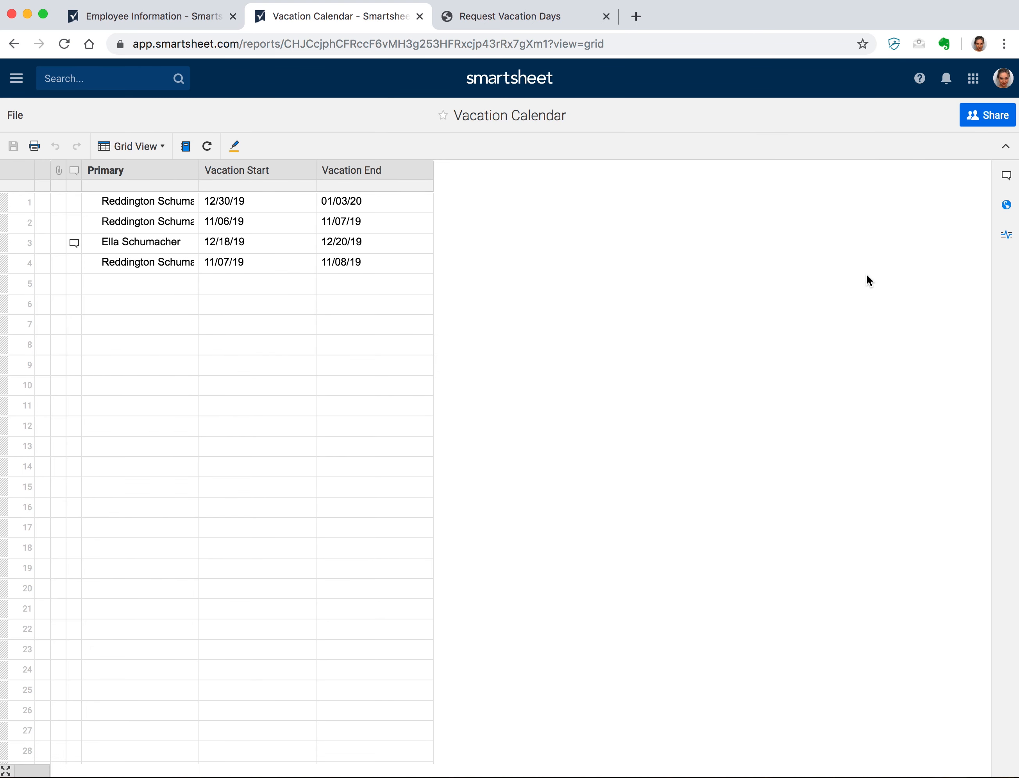
pyautogui.click(133, 146)
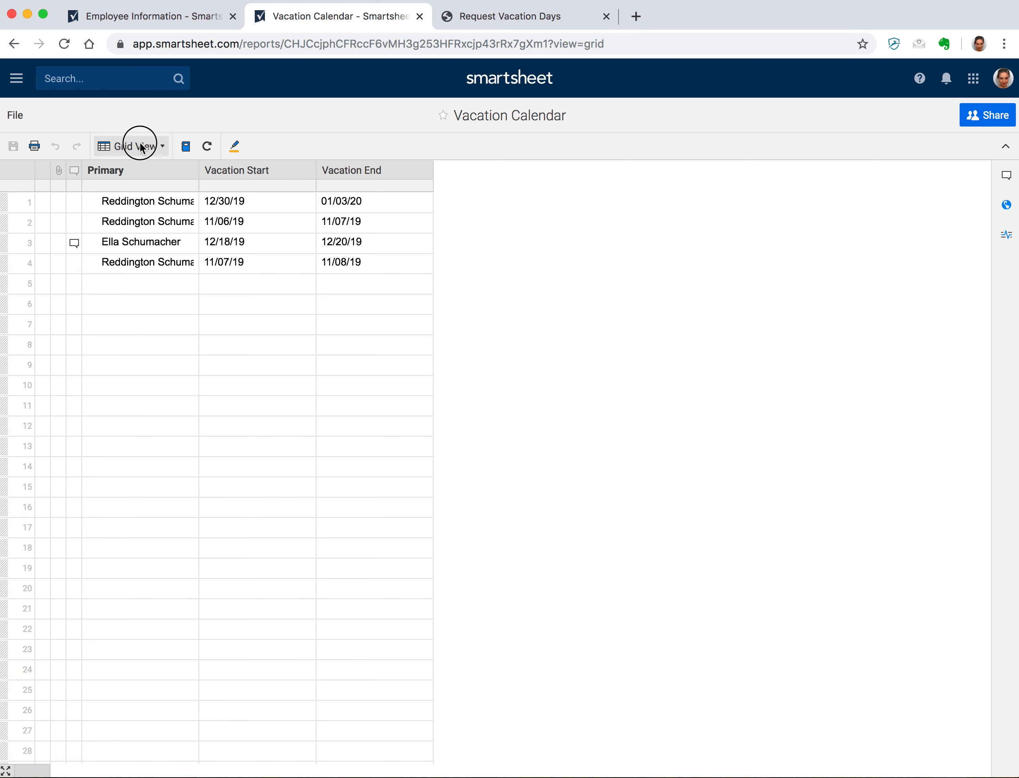
pyautogui.click(148, 208)
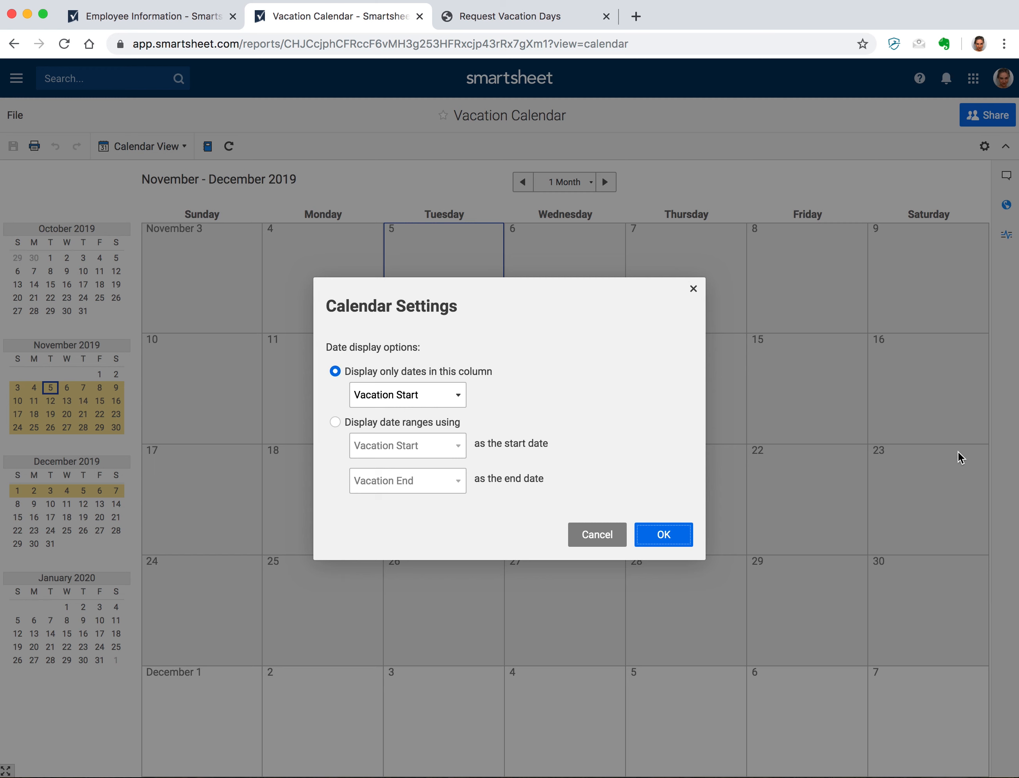
# - Display calendar entries as date ranges from Vacation Start to Vacation End
pyautogui.click(335, 423)
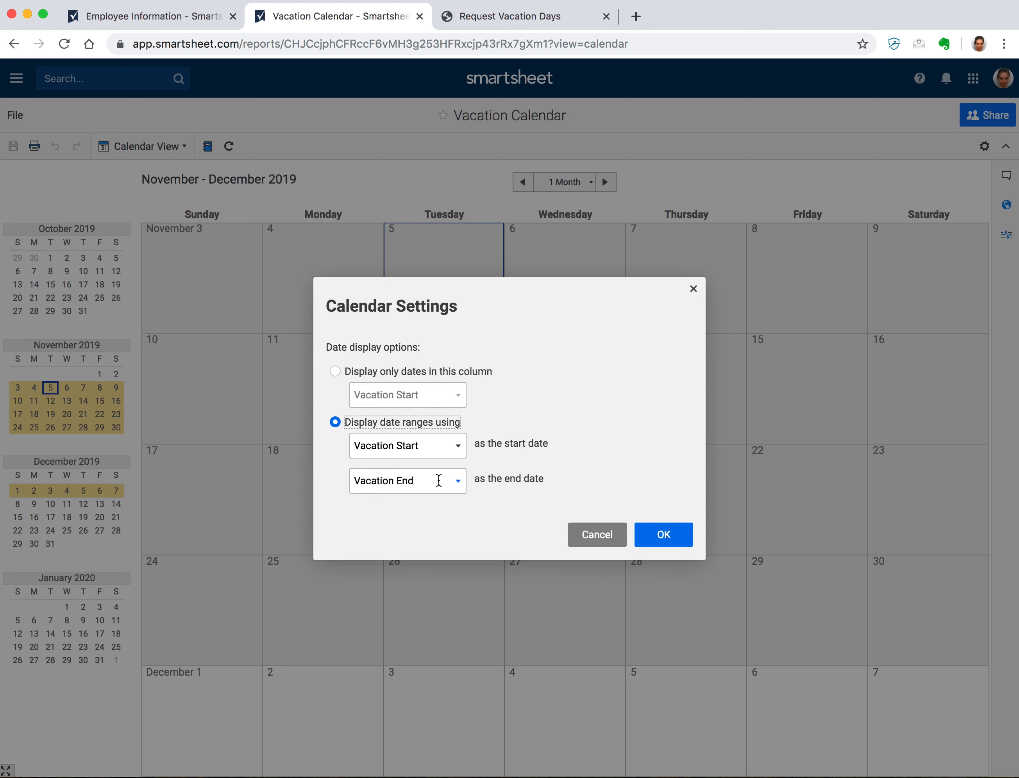
pyautogui.click(679, 529)
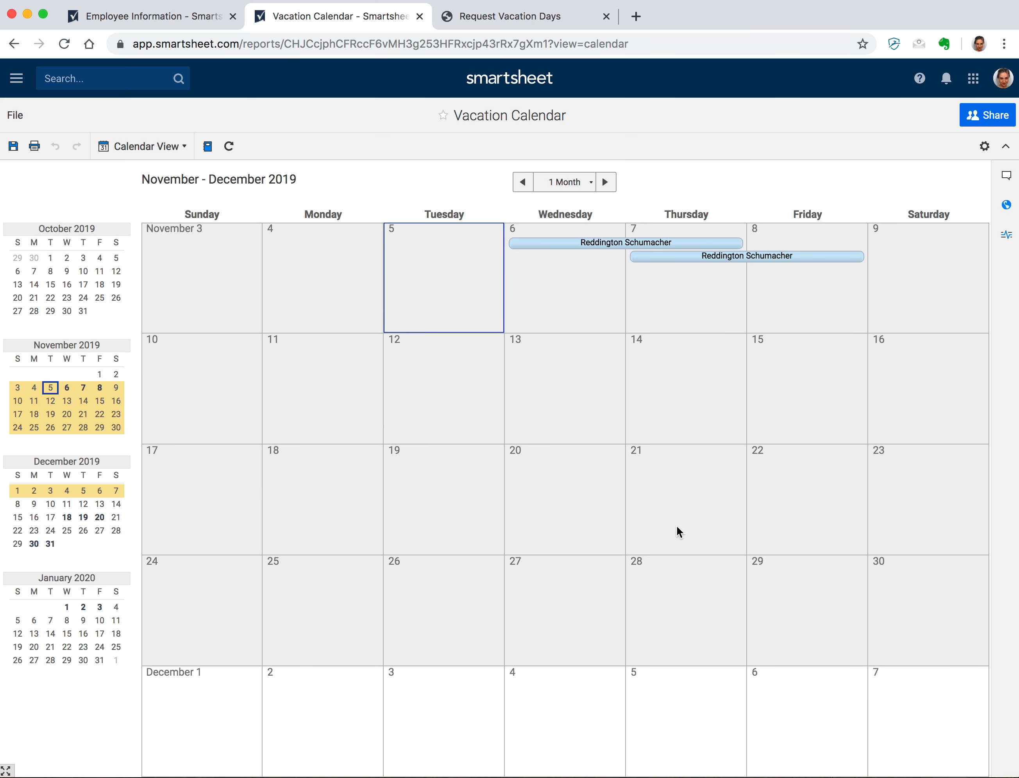
# - Reschedule the November 6 vacation to 11/27/19–11/29/19 and save it
pyautogui.click(605, 182)
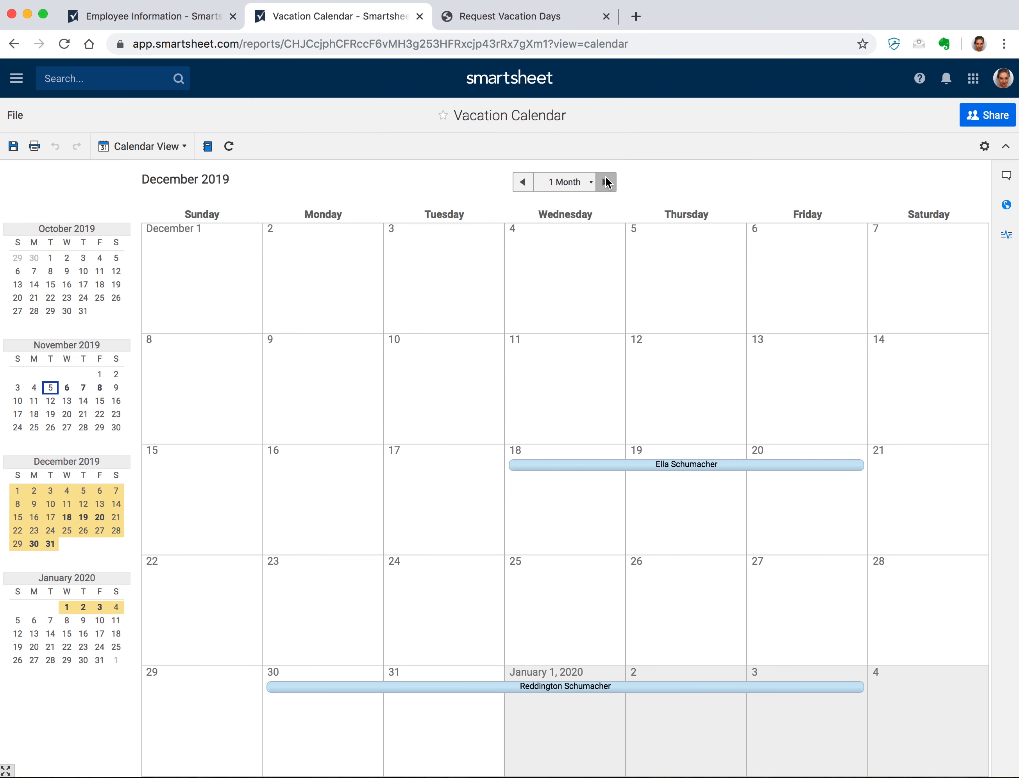
pyautogui.click(529, 184)
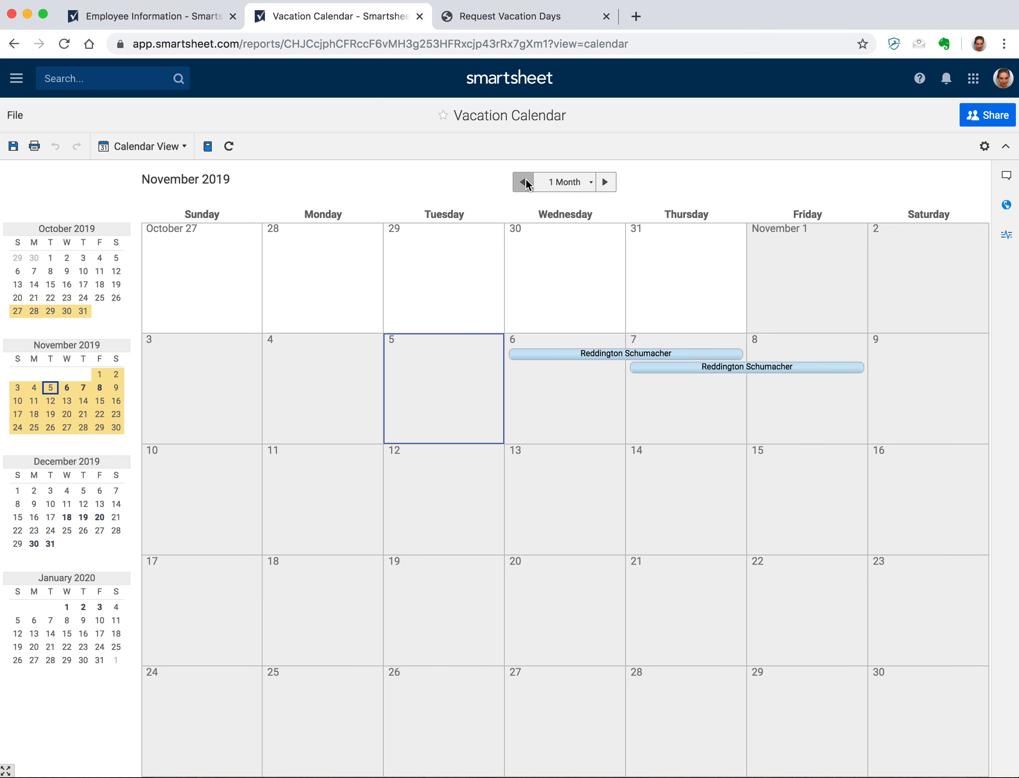
pyautogui.doubleClick(593, 355)
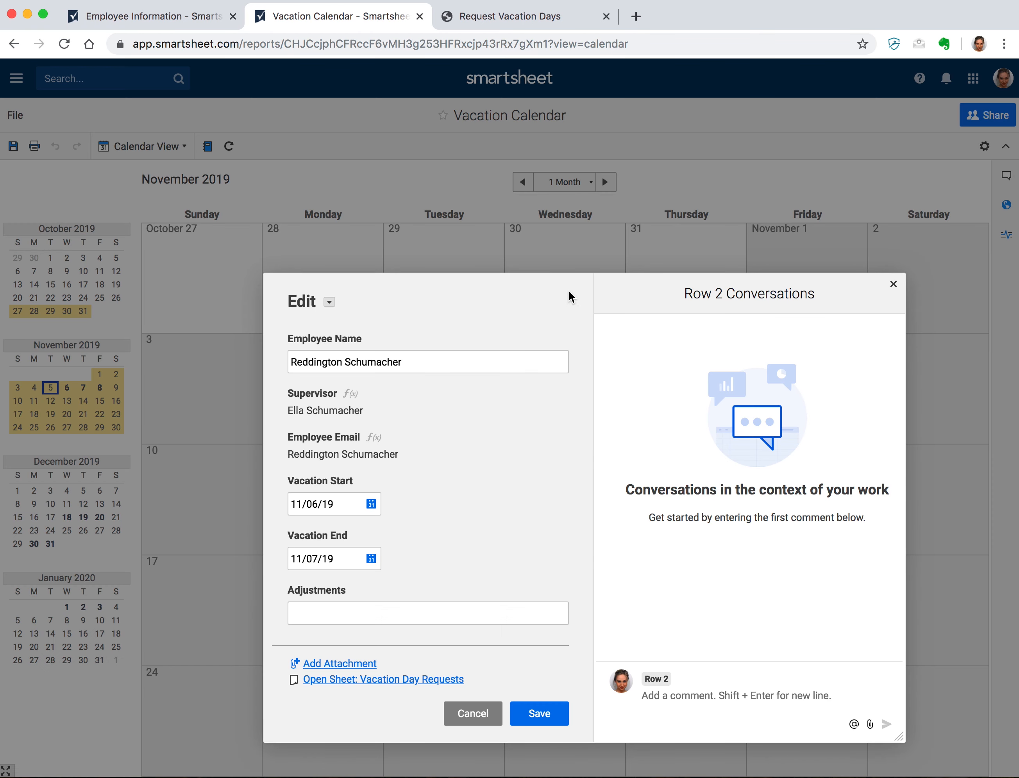
pyautogui.moveTo(569, 292); pyautogui.dragTo(520, 213)
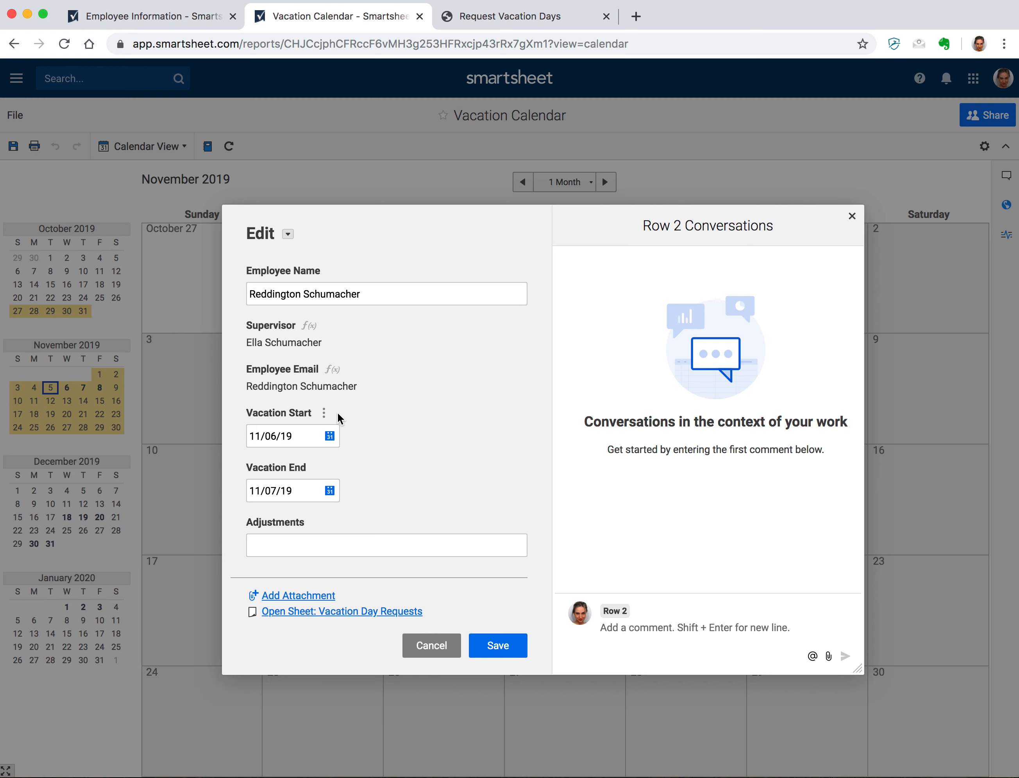
pyautogui.click(327, 439)
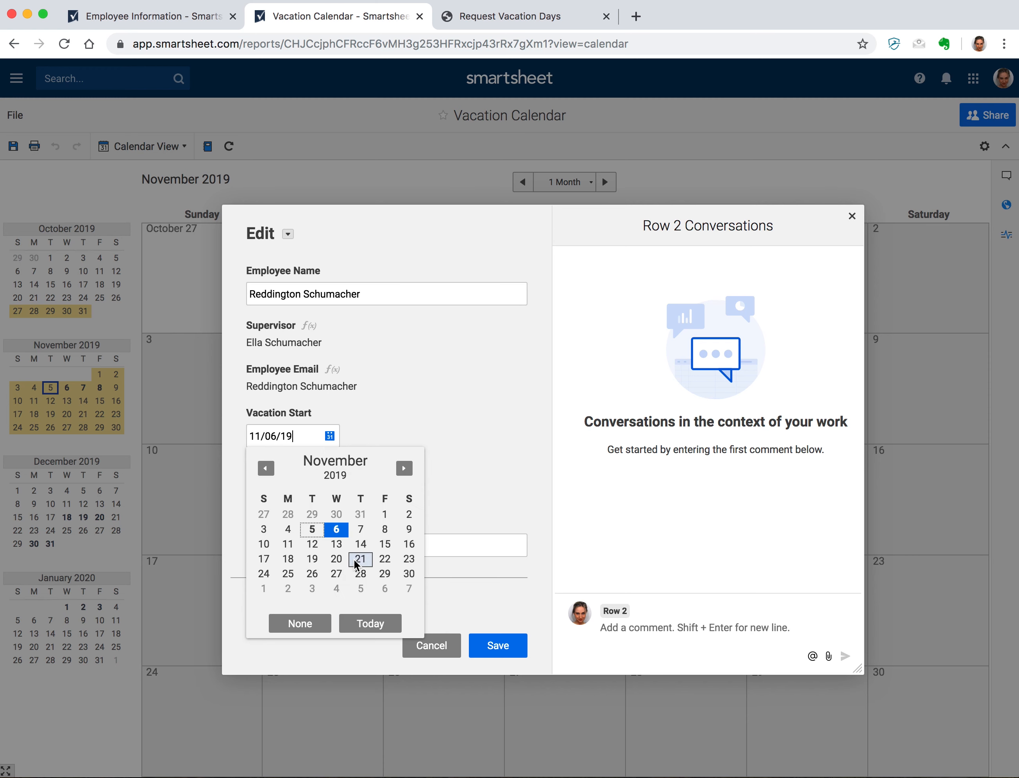
pyautogui.click(336, 575)
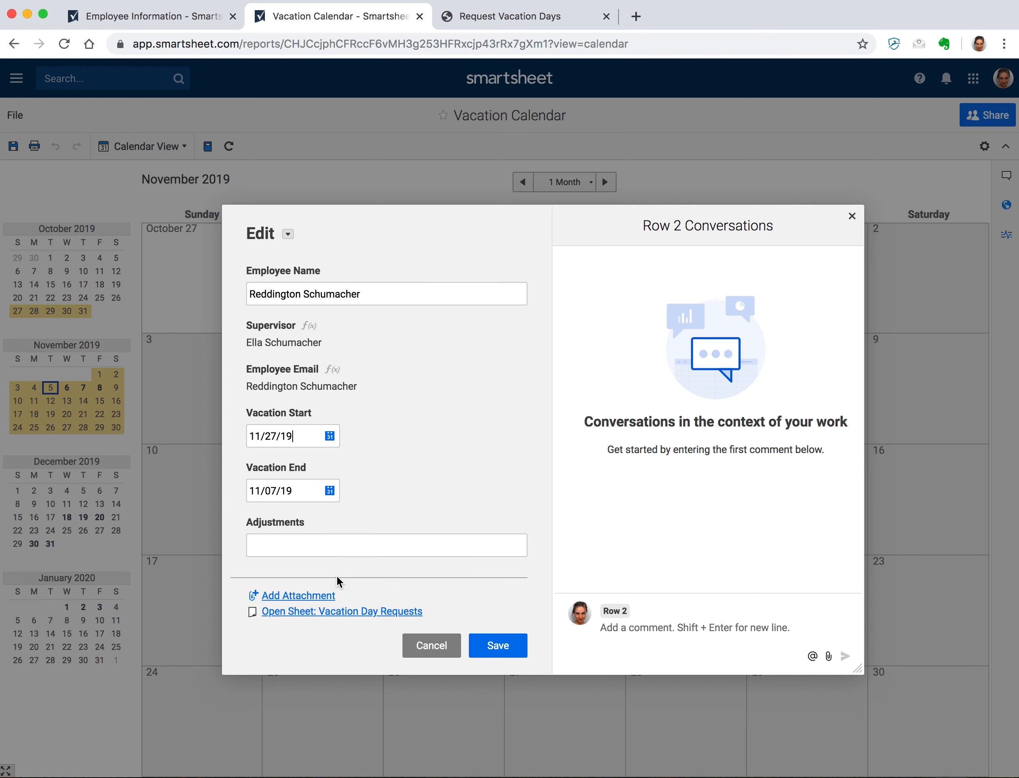
pyautogui.click(330, 491)
pyautogui.click(383, 558)
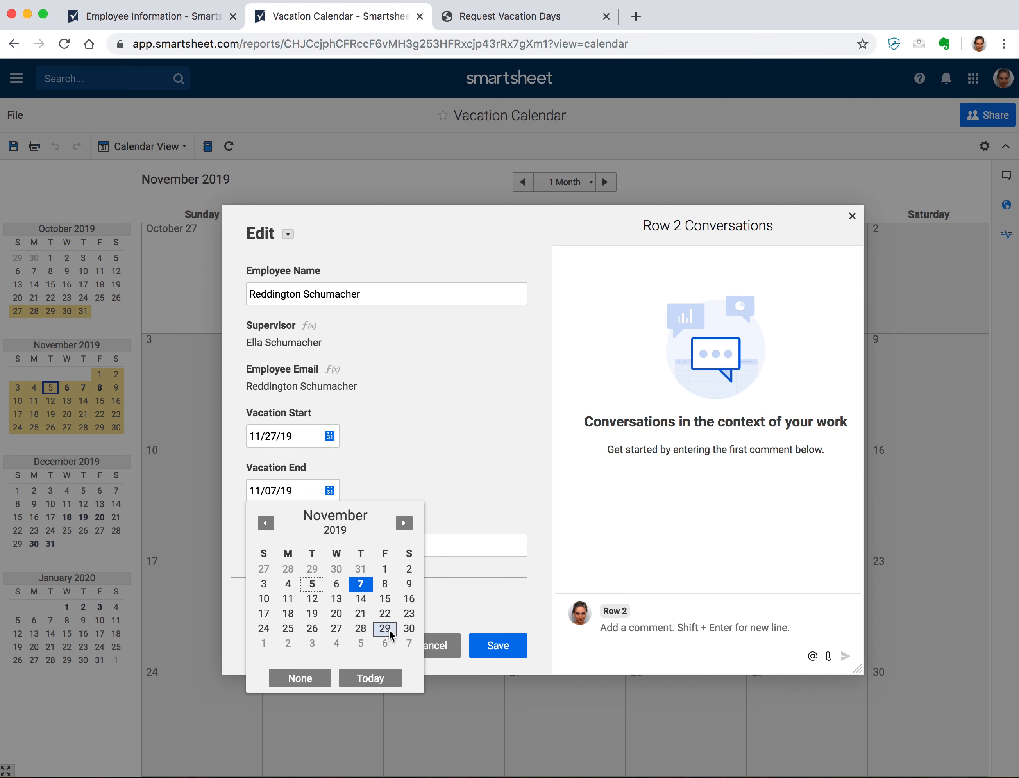
pyautogui.click(488, 646)
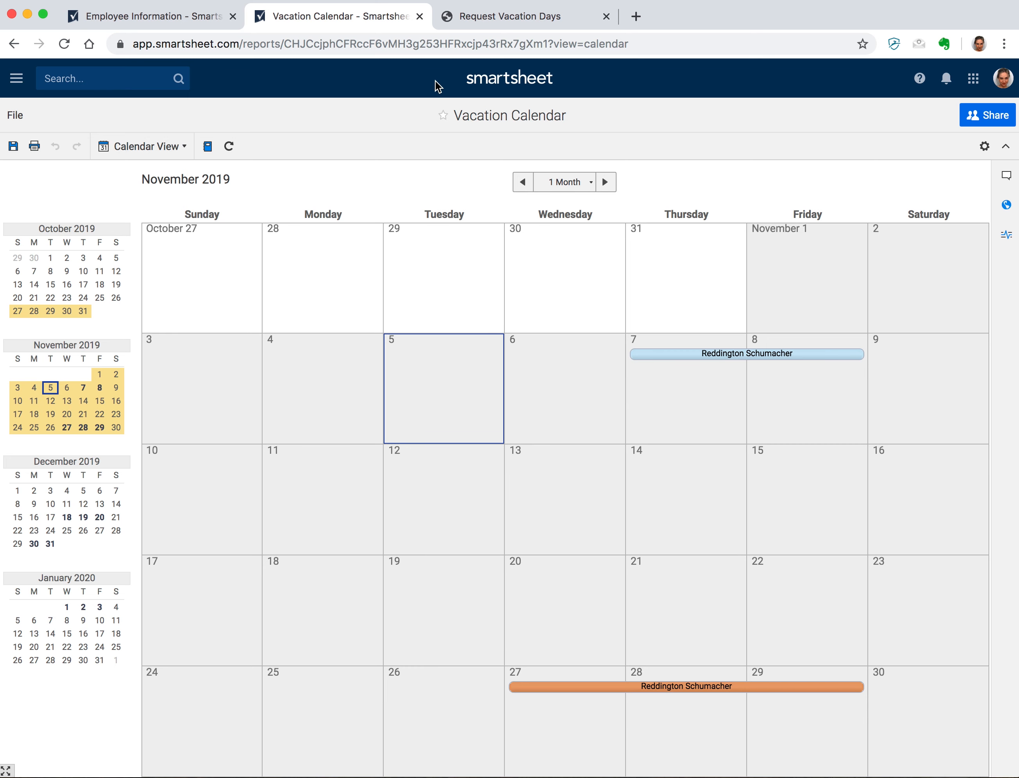
pyautogui.click(13, 146)
# - Open the Vacation Day Requests sheet from the recent items and hide the panel
pyautogui.click(210, 16)
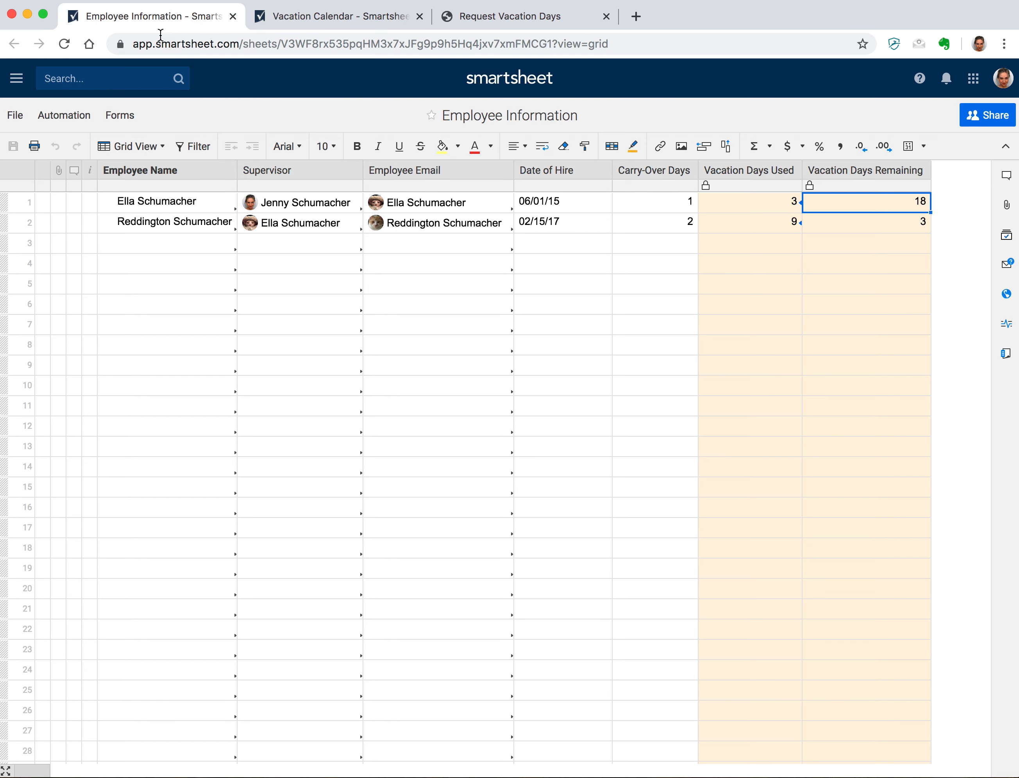
pyautogui.click(18, 79)
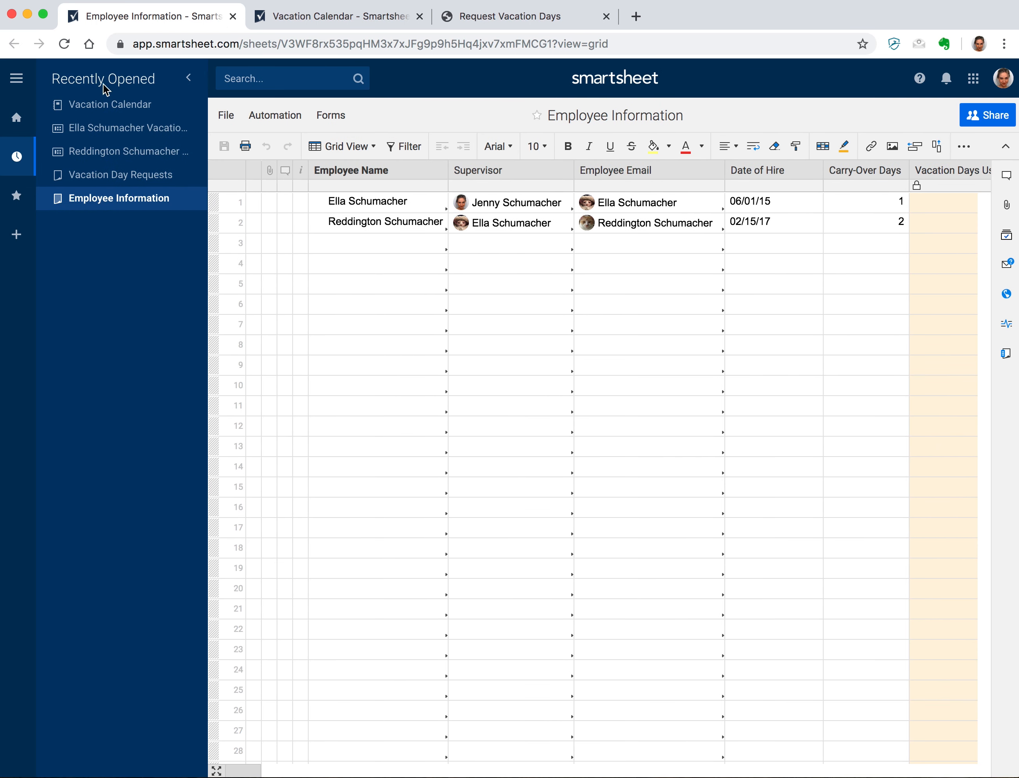
pyautogui.click(107, 171)
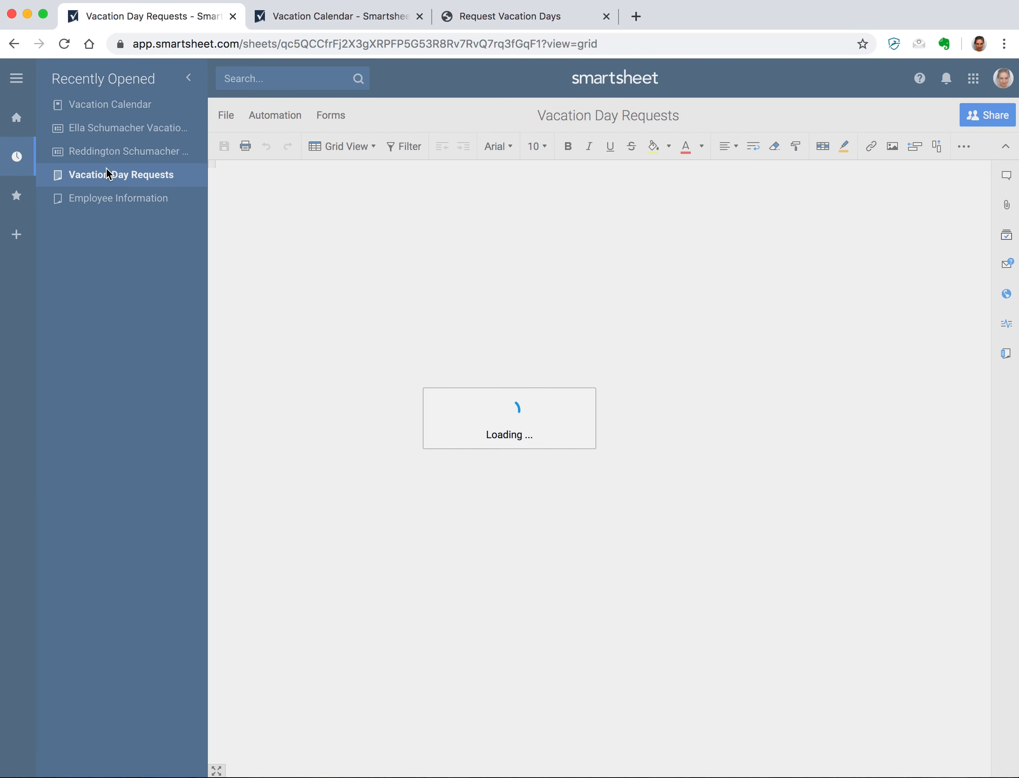
pyautogui.click(189, 79)
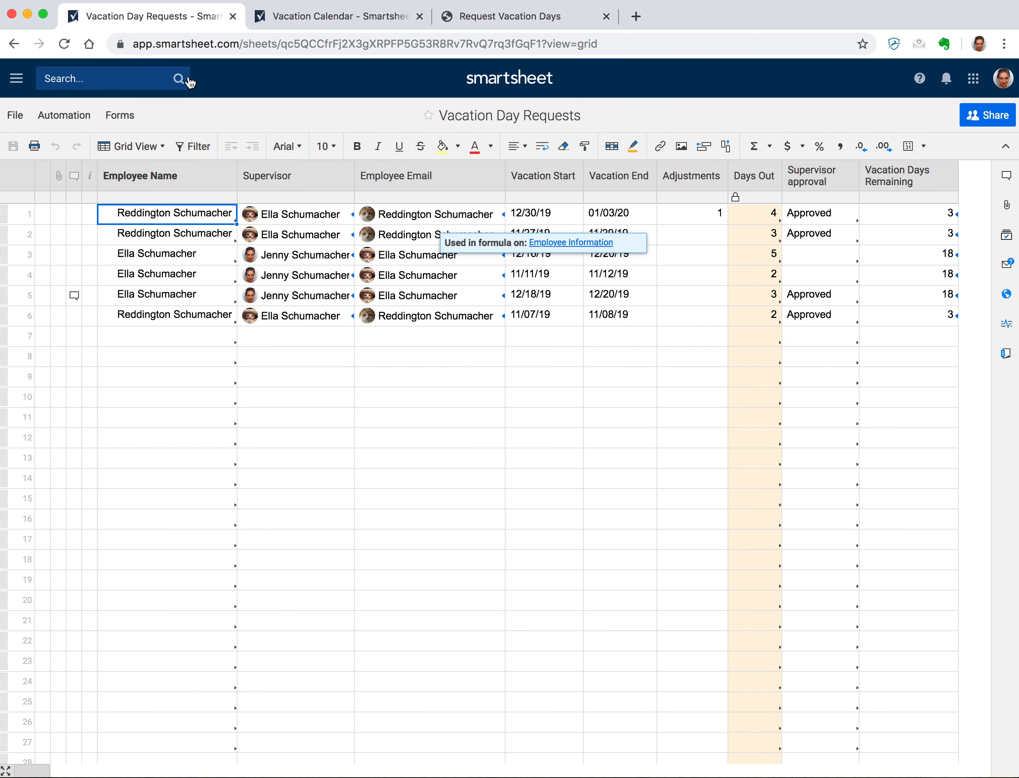
pyautogui.click(591, 425)
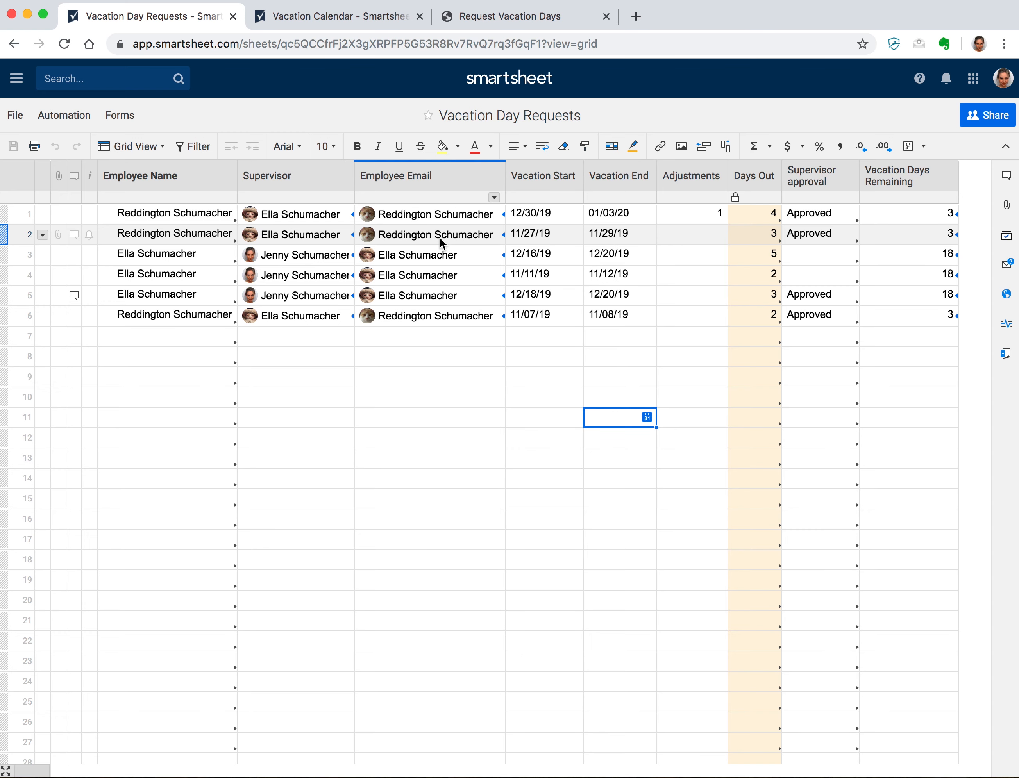
# - Look over the Vacation Calendar's blue bars, then return to Vacation Day Requests
pyautogui.moveTo(439, 237)
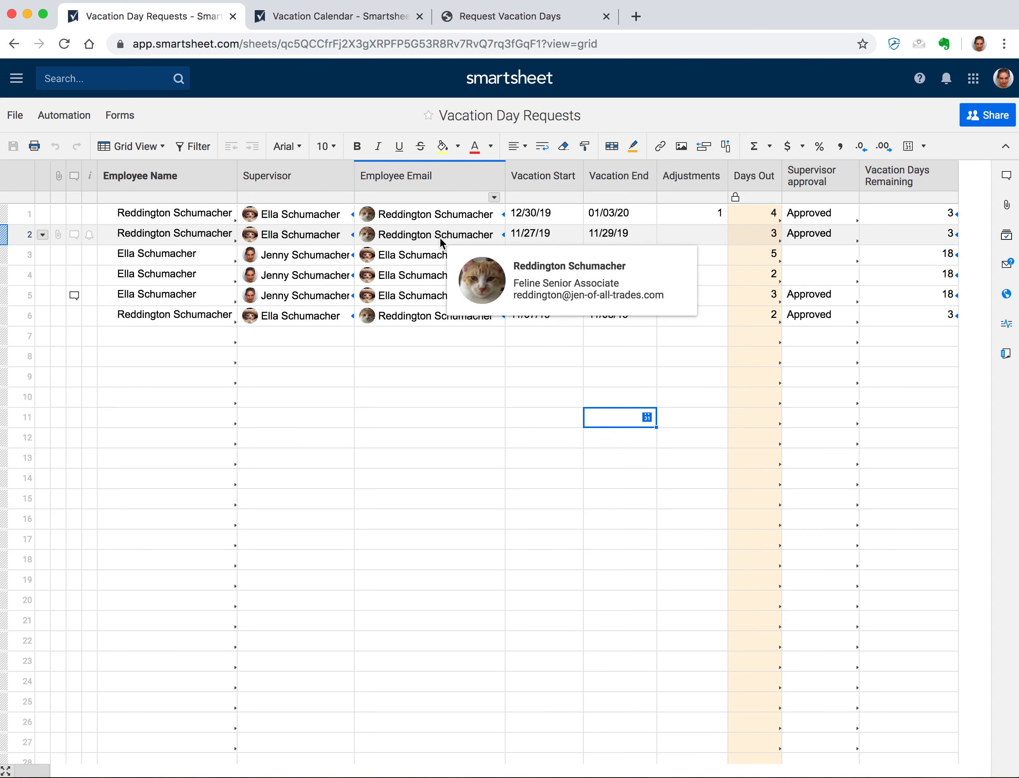
pyautogui.click(350, 16)
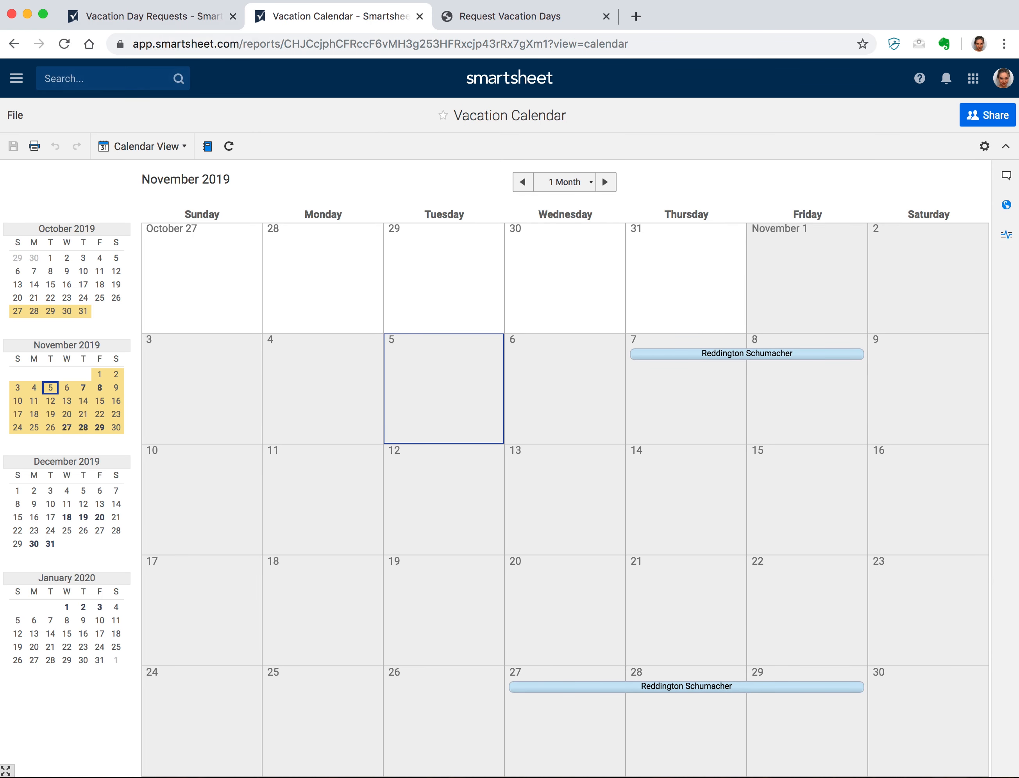
pyautogui.click(94, 16)
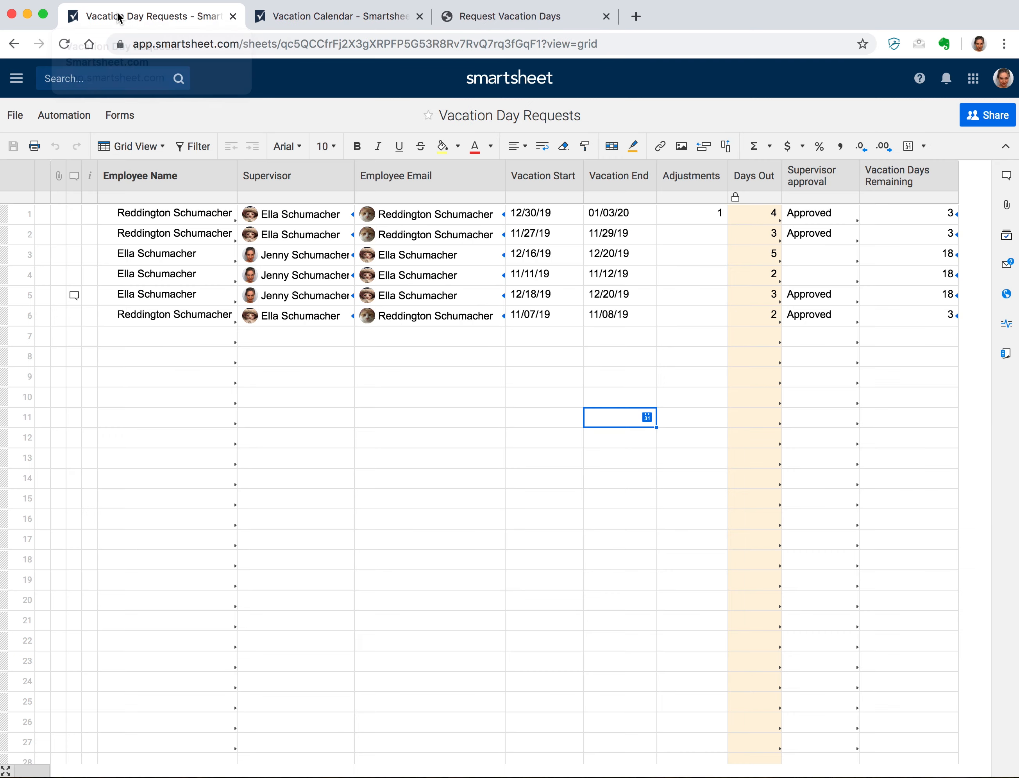
# - Add a rule coloring the first employee's task bars lavender, based on Employee Name
pyautogui.click(612, 148)
pyautogui.click(292, 338)
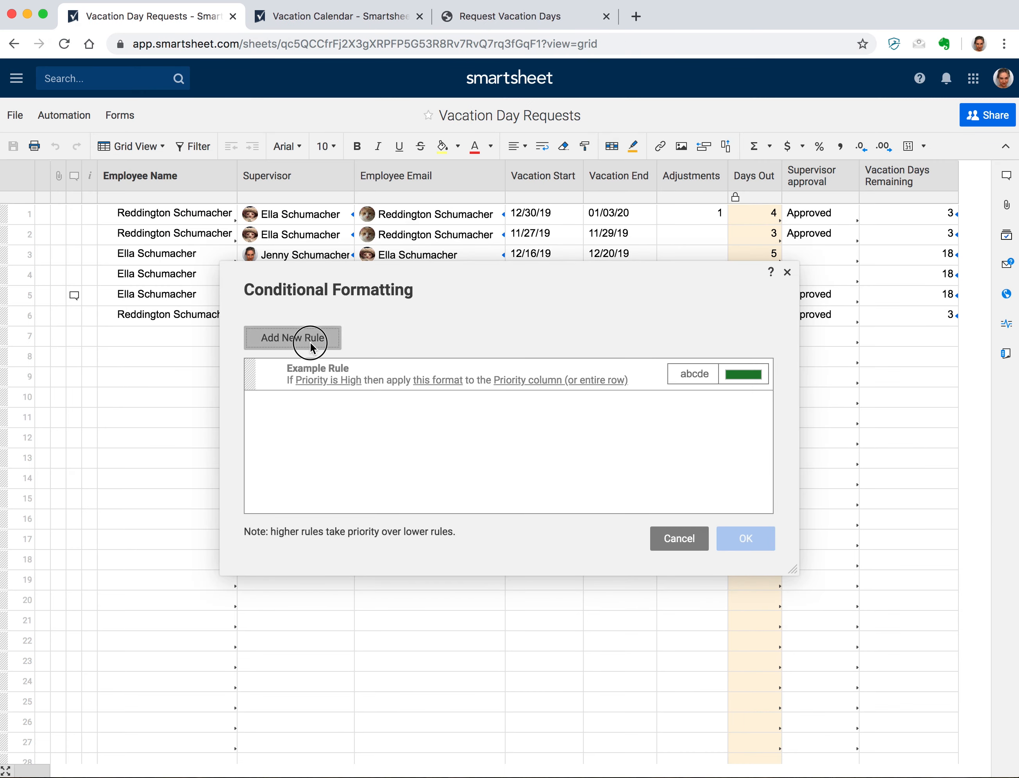
pyautogui.click(341, 375)
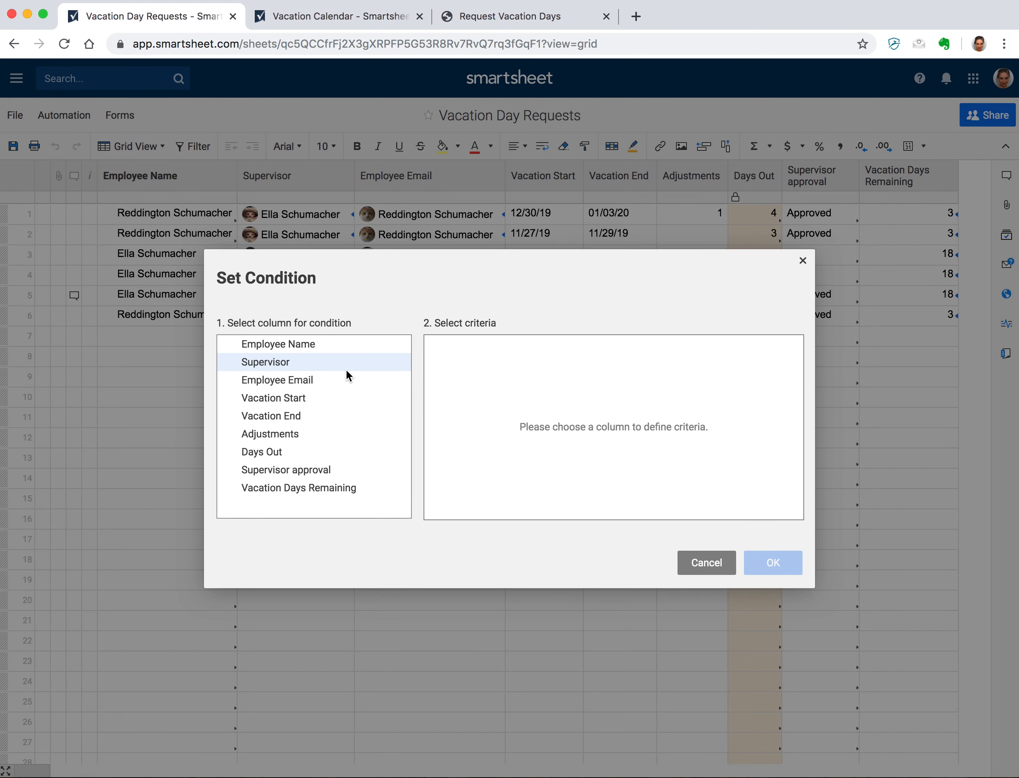
pyautogui.click(324, 349)
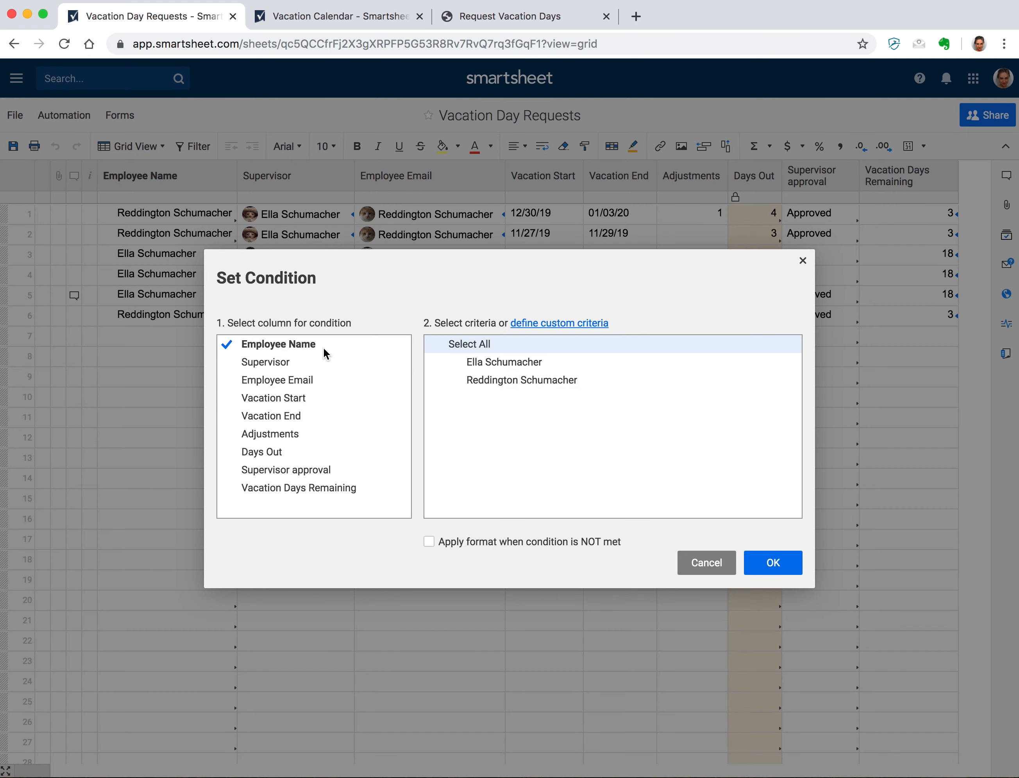
pyautogui.click(509, 363)
pyautogui.click(799, 563)
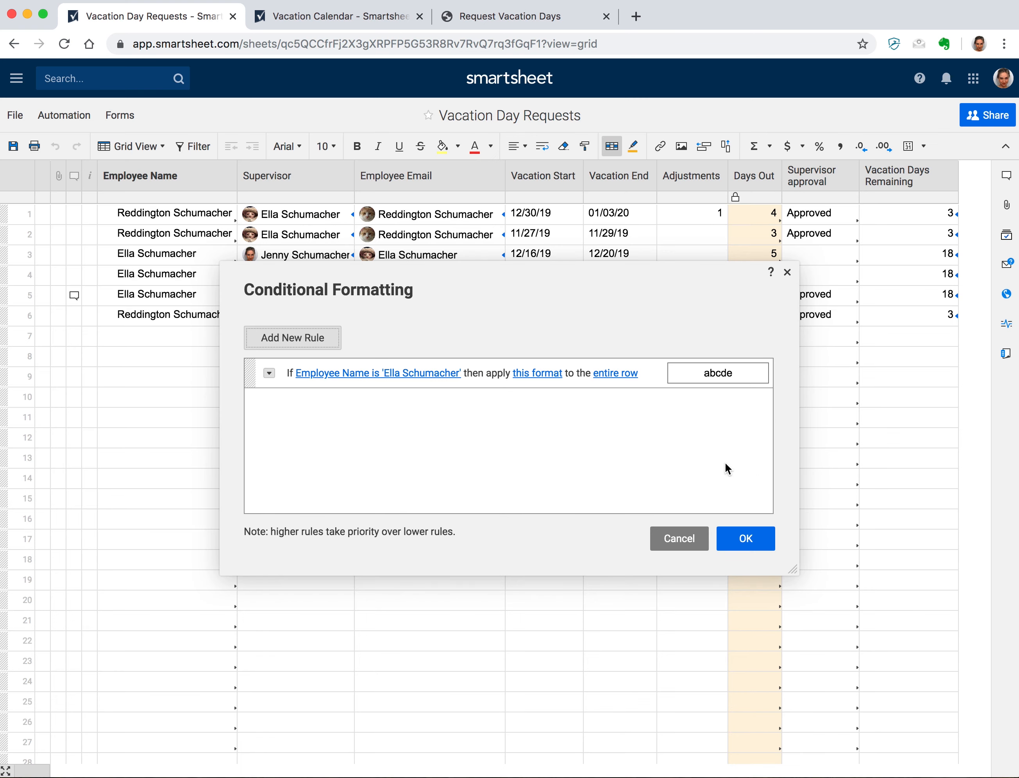
pyautogui.click(541, 373)
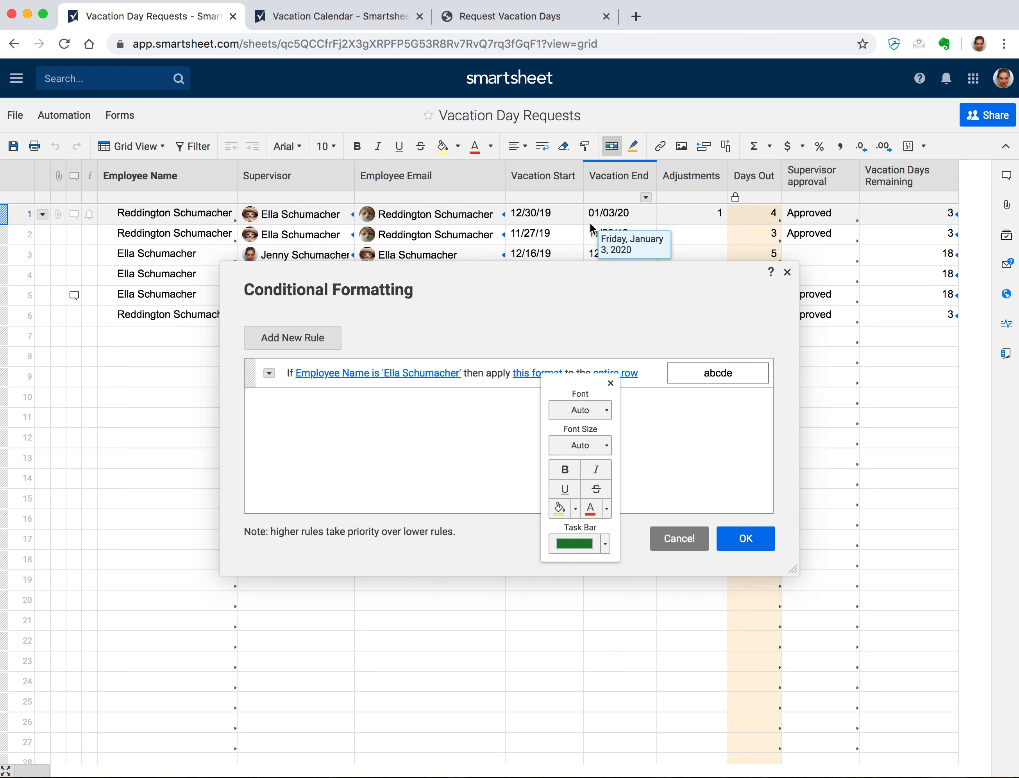
pyautogui.click(398, 16)
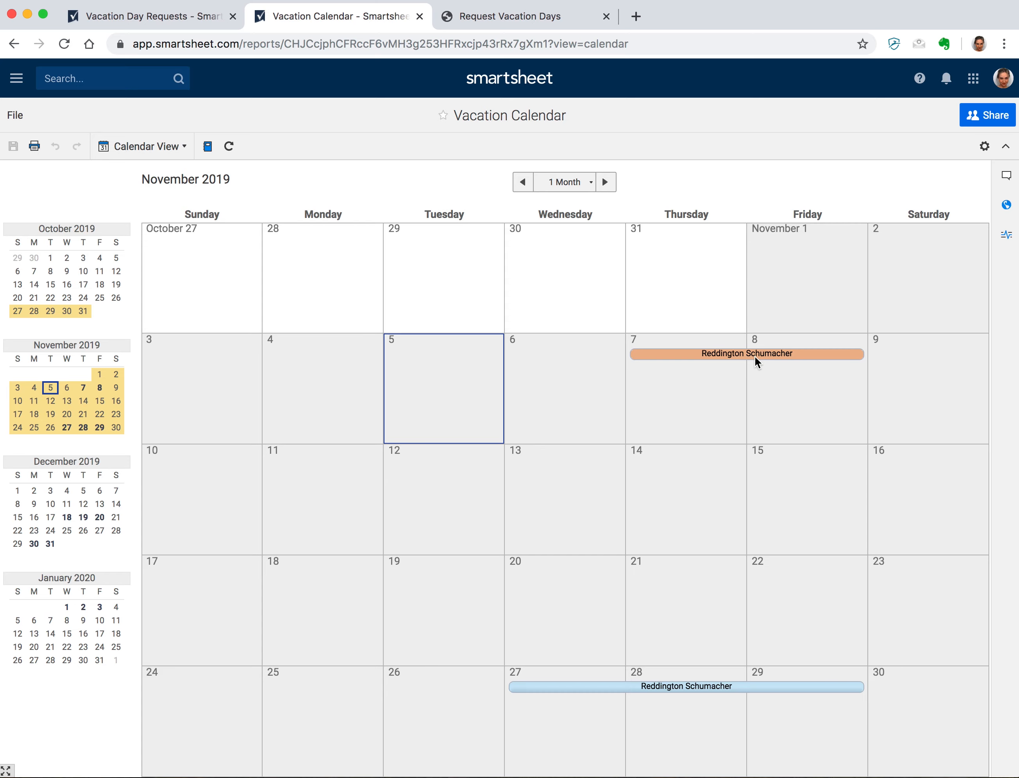
pyautogui.click(193, 23)
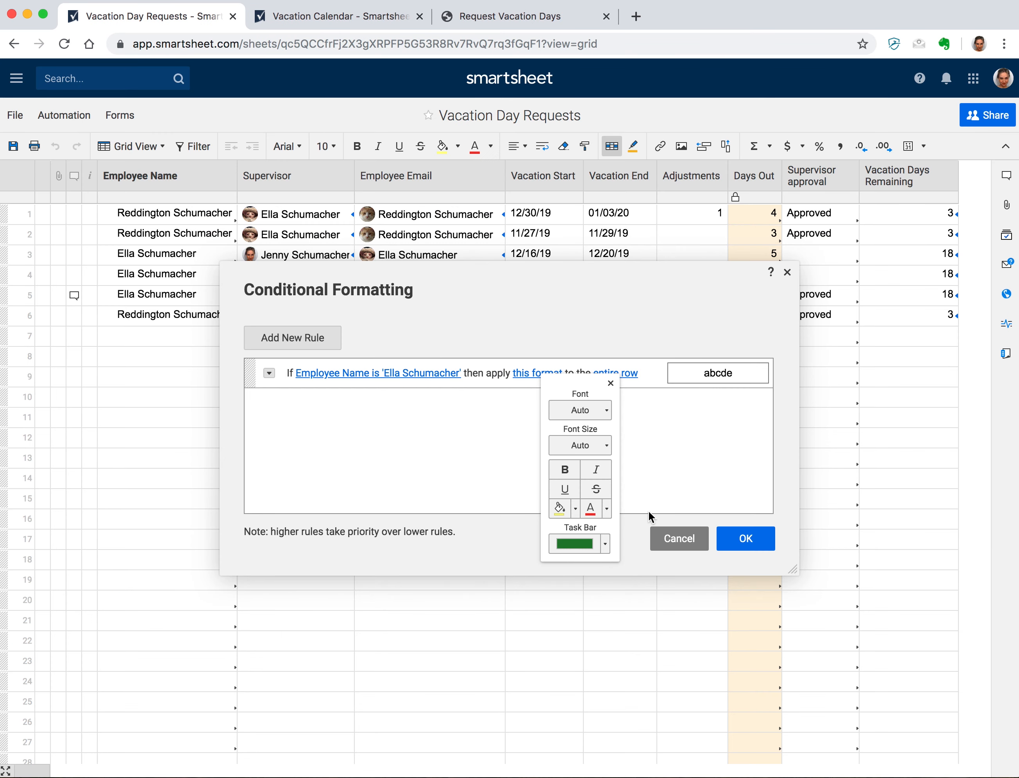
pyautogui.click(605, 544)
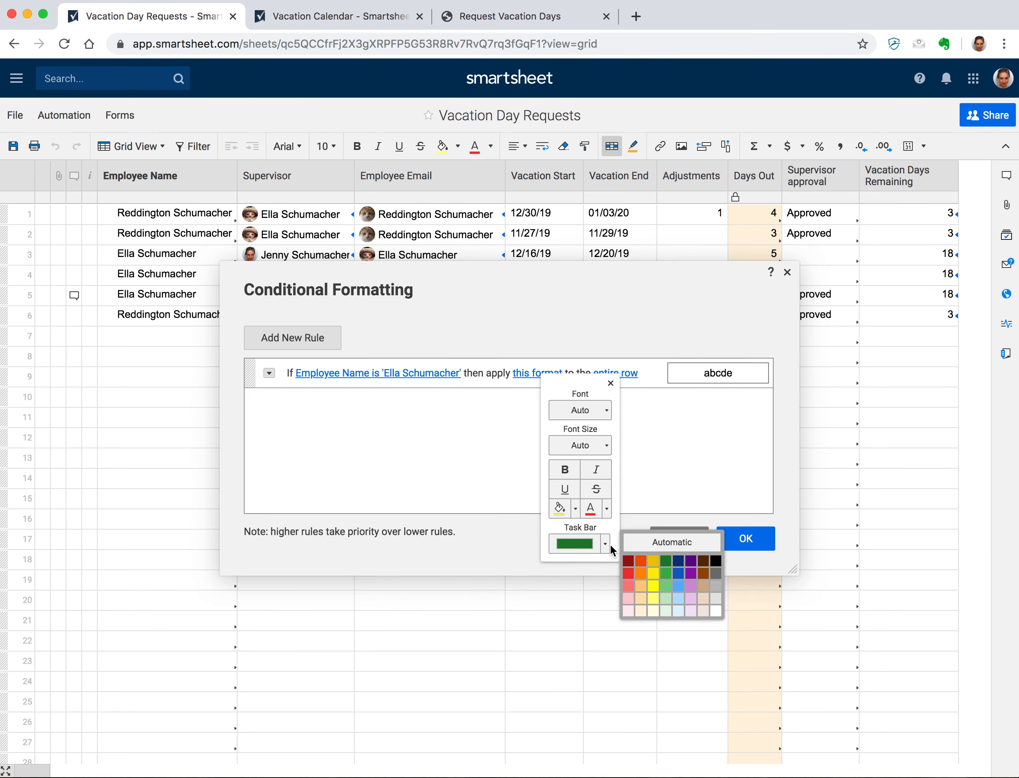
pyautogui.click(691, 598)
pyautogui.click(741, 540)
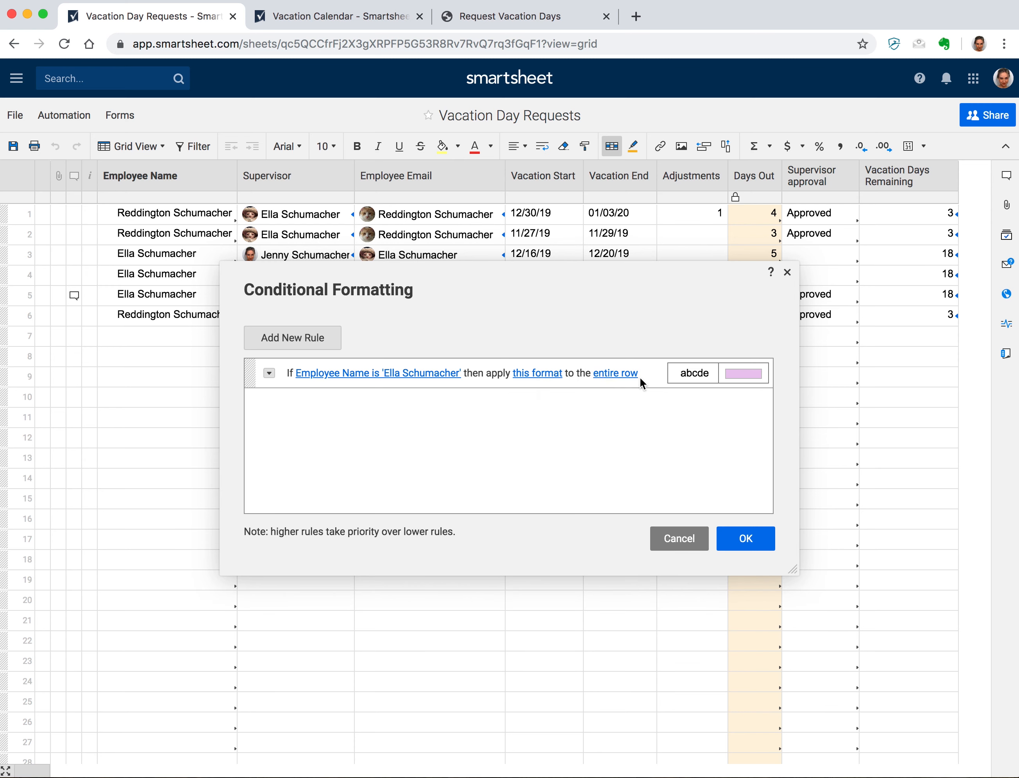
# - Clone the rule for the second employee with light green task bars and apply both rules
pyautogui.click(268, 372)
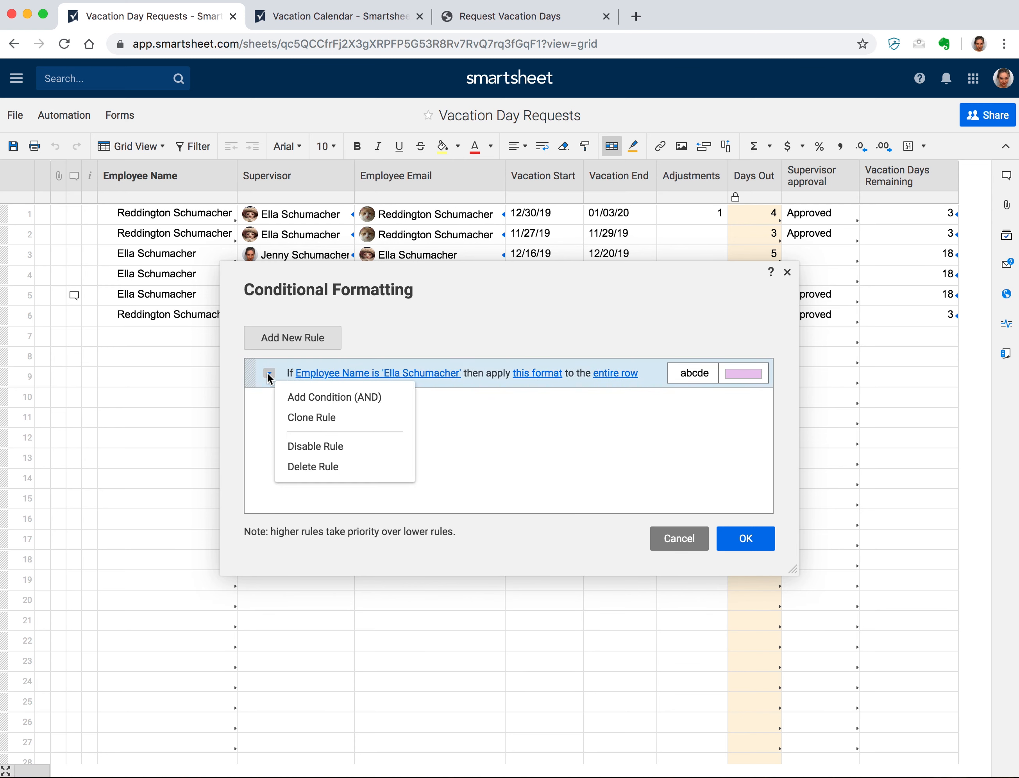
pyautogui.click(302, 414)
pyautogui.click(374, 400)
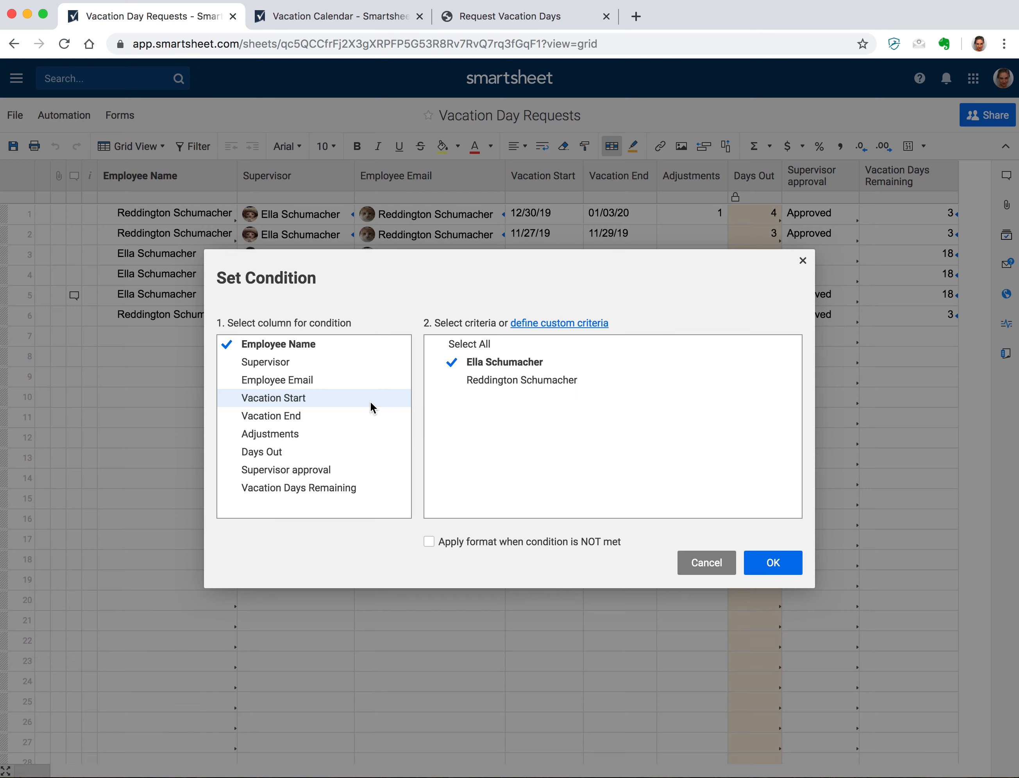
pyautogui.click(479, 376)
pyautogui.click(476, 362)
pyautogui.click(788, 568)
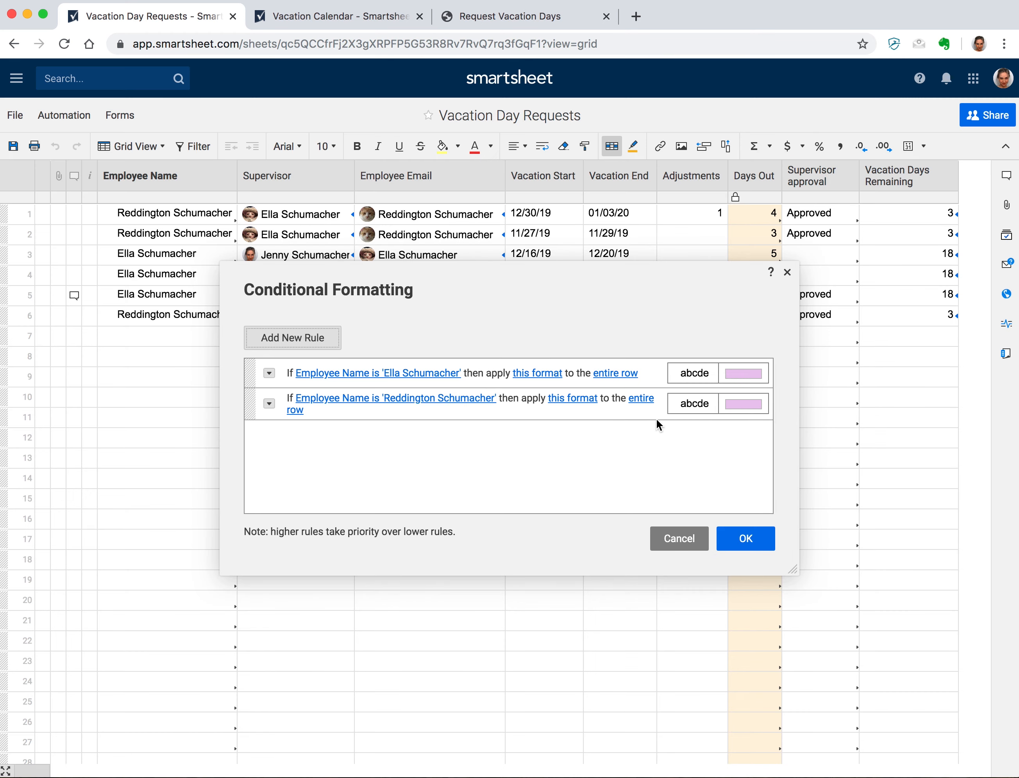
pyautogui.click(583, 399)
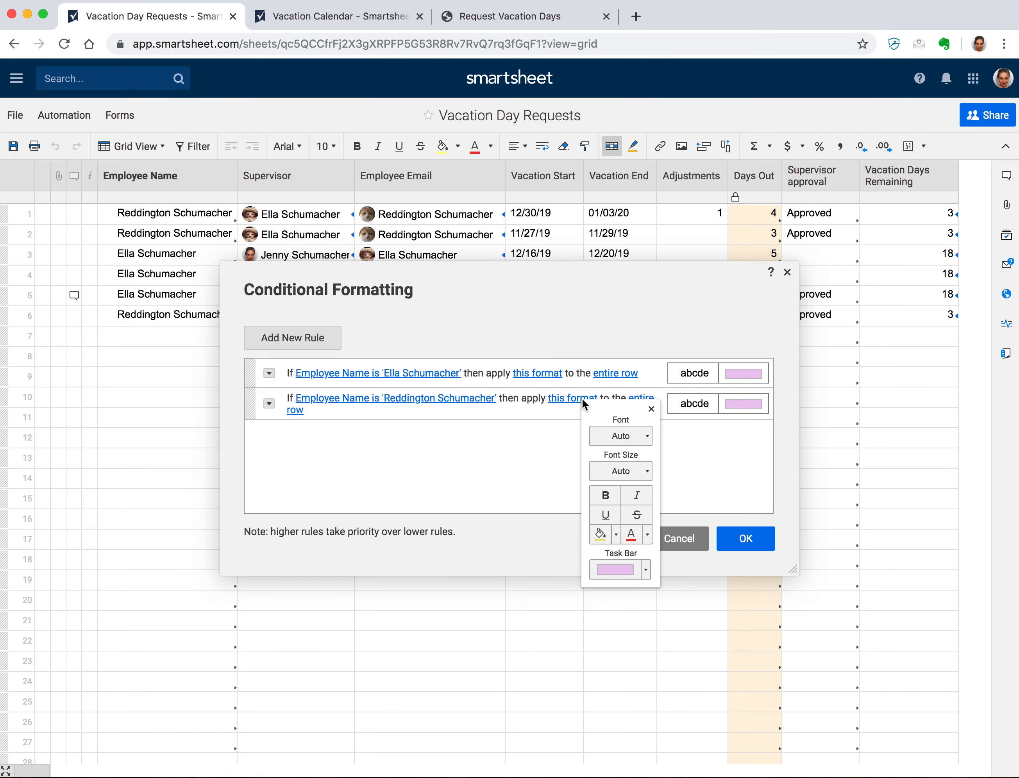
pyautogui.click(646, 570)
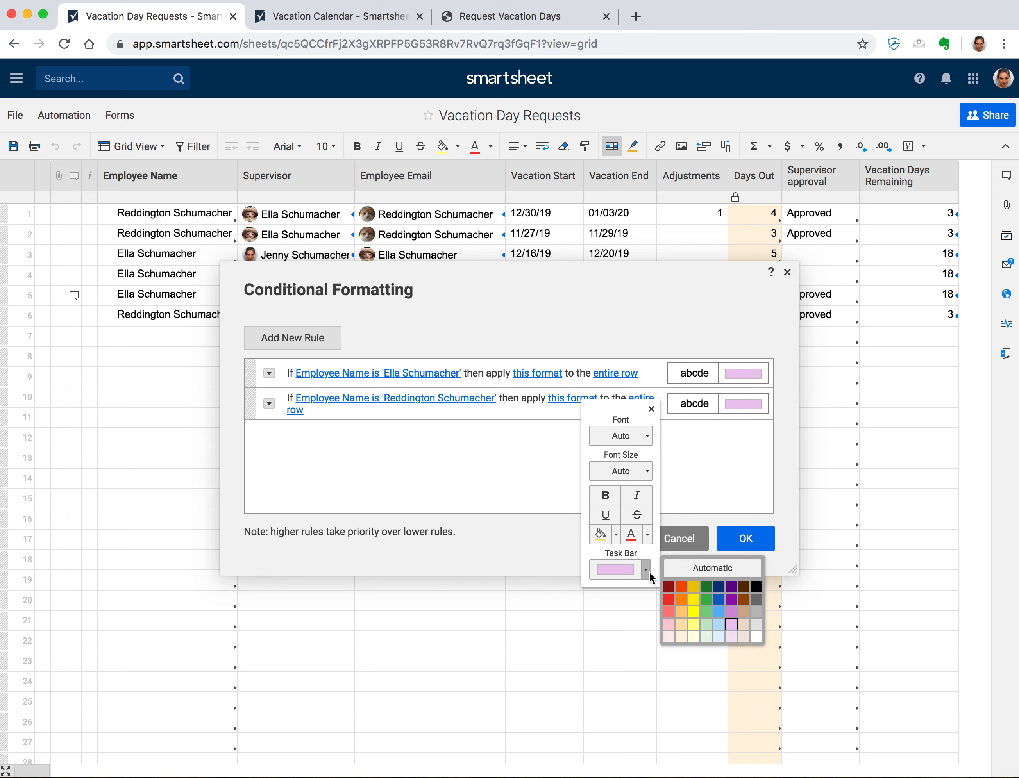
pyautogui.click(706, 623)
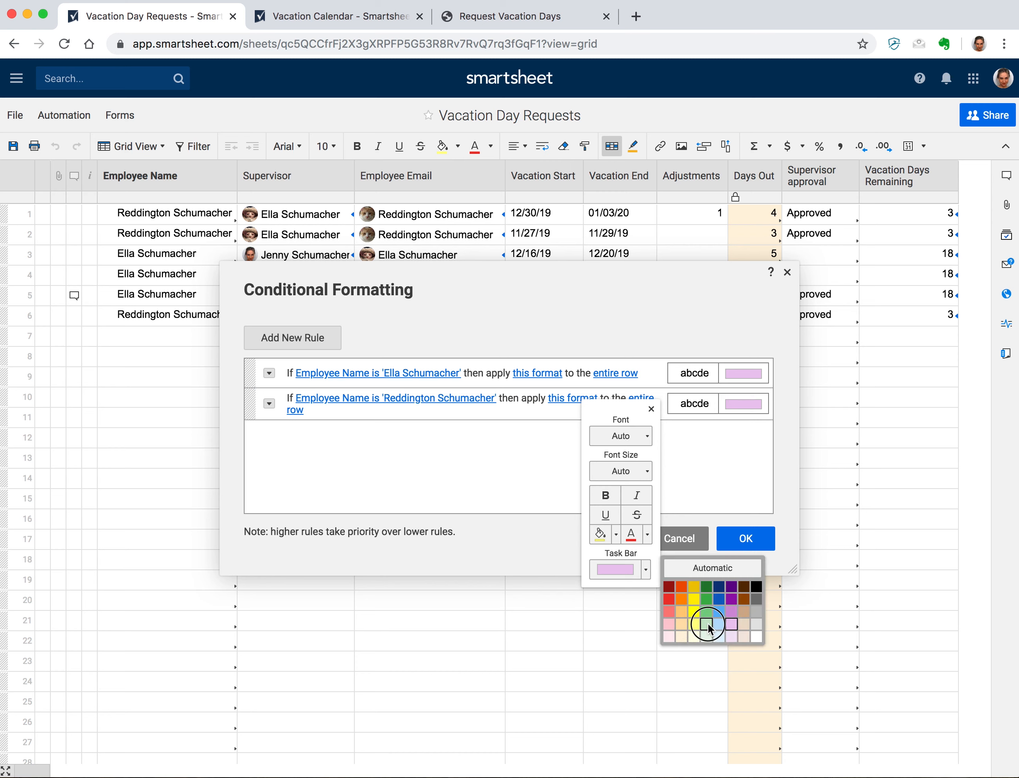
pyautogui.click(699, 440)
pyautogui.click(742, 538)
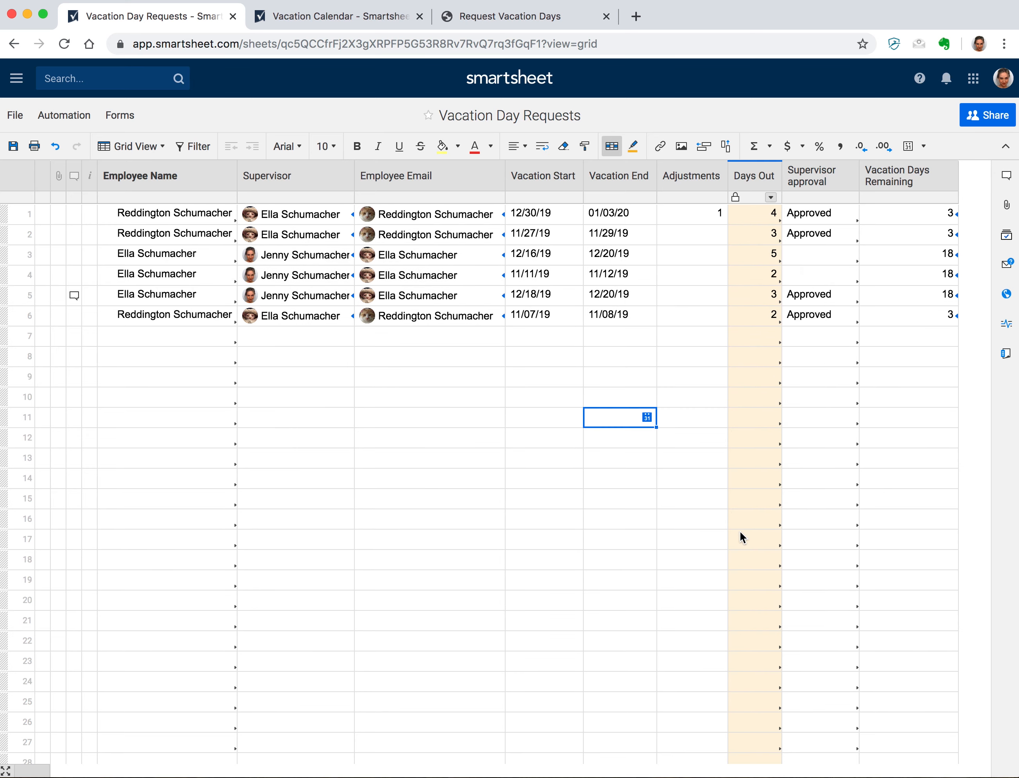
# - Save the sheet and reload the Vacation Calendar report to pick up the new colours
pyautogui.click(16, 147)
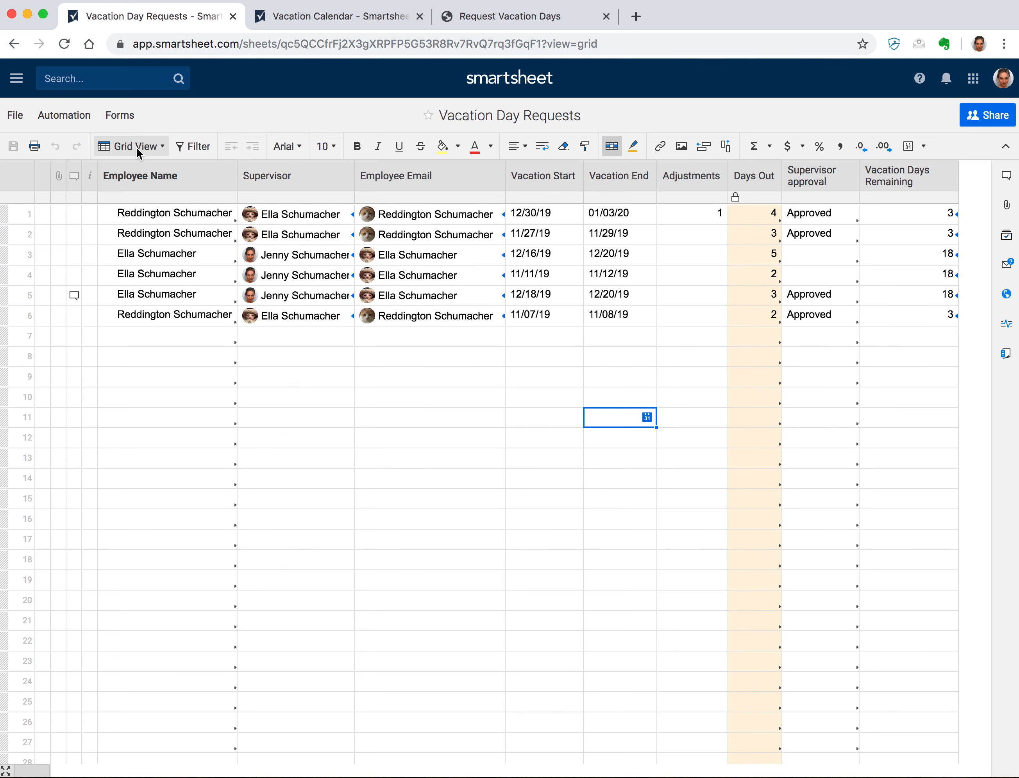
pyautogui.click(330, 21)
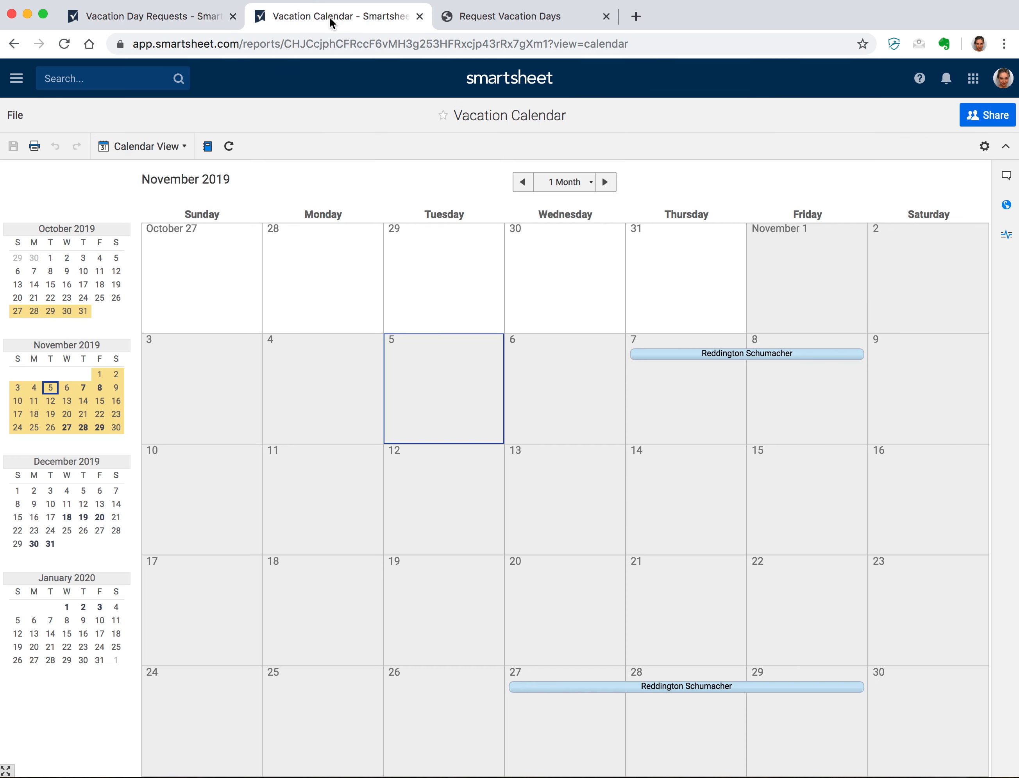
pyautogui.click(64, 44)
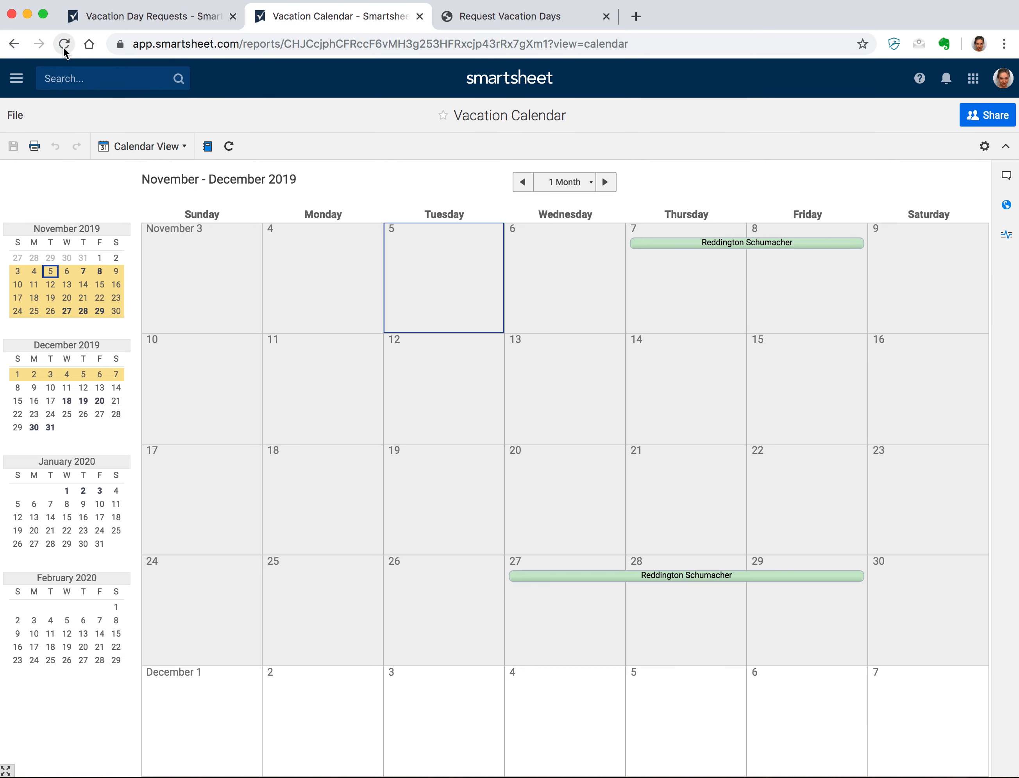
# - Check December and November, then open the second employee's Vacation Tracker dashboard
pyautogui.click(605, 182)
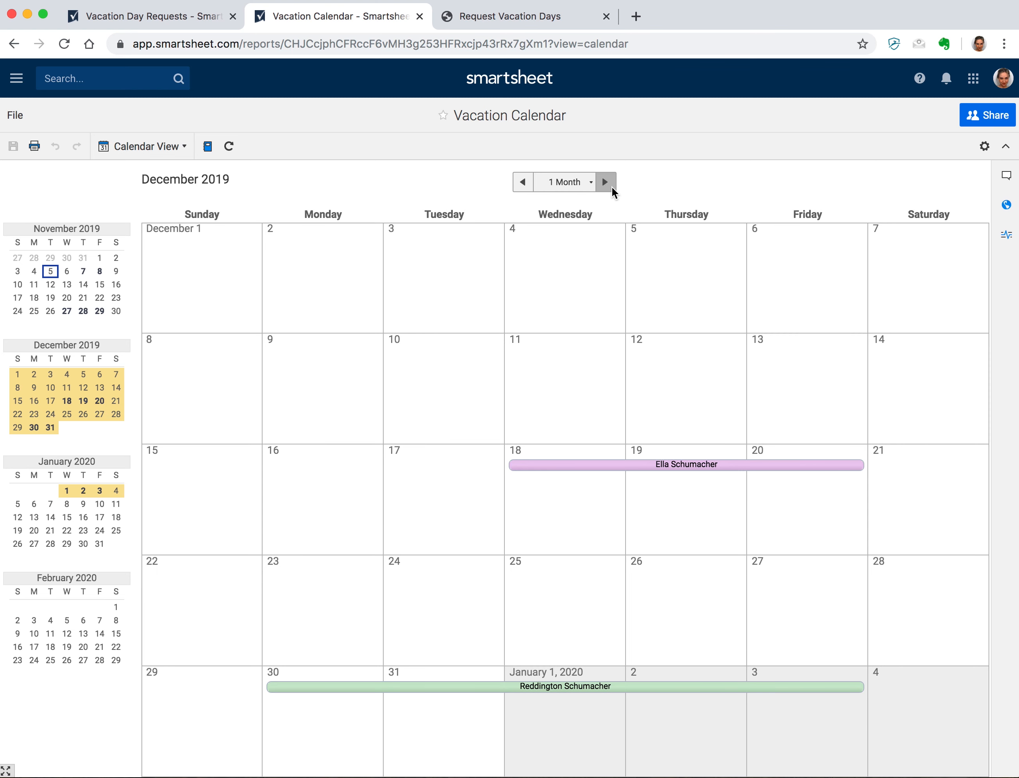
pyautogui.click(522, 183)
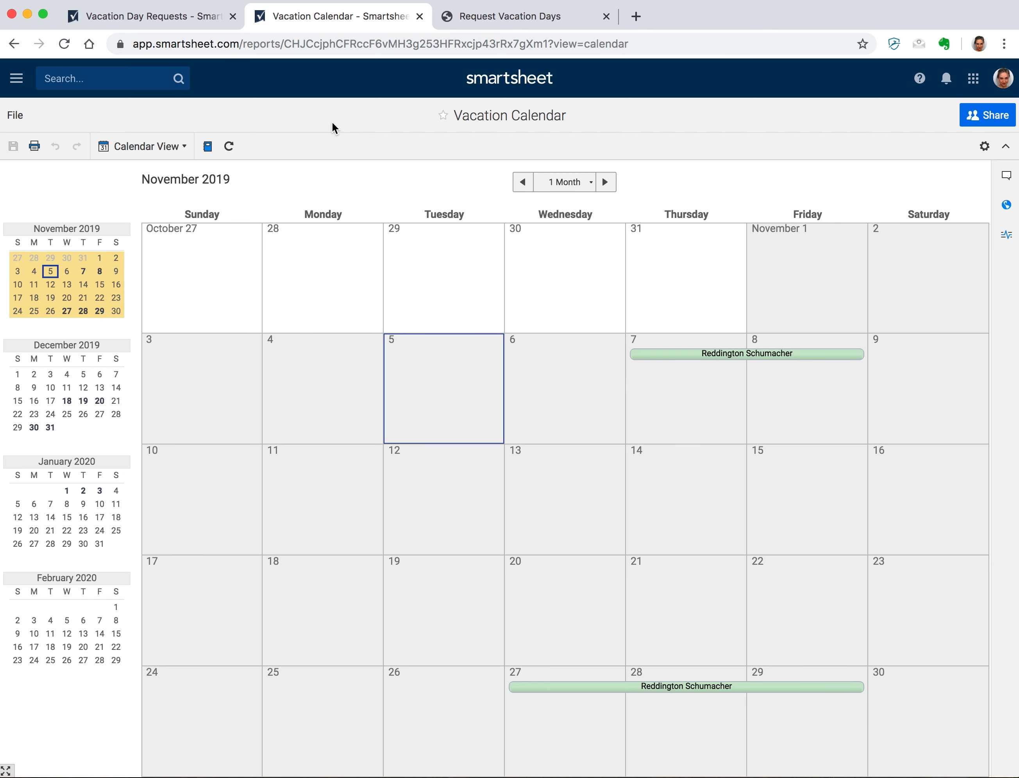
pyautogui.click(17, 78)
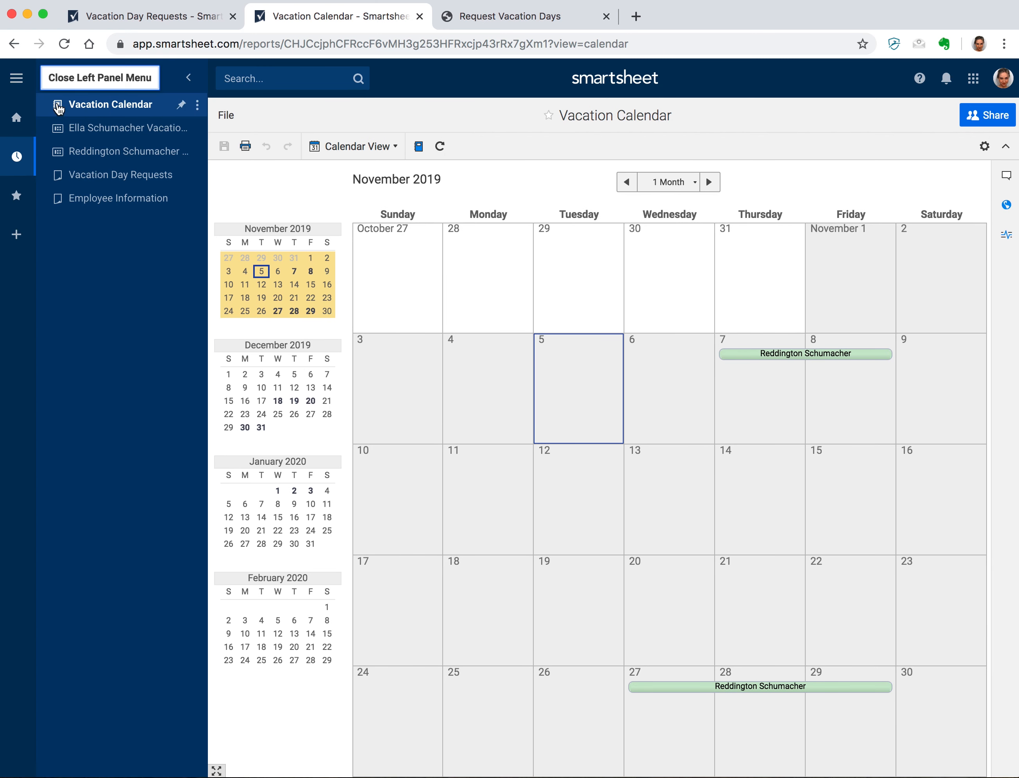
pyautogui.click(94, 150)
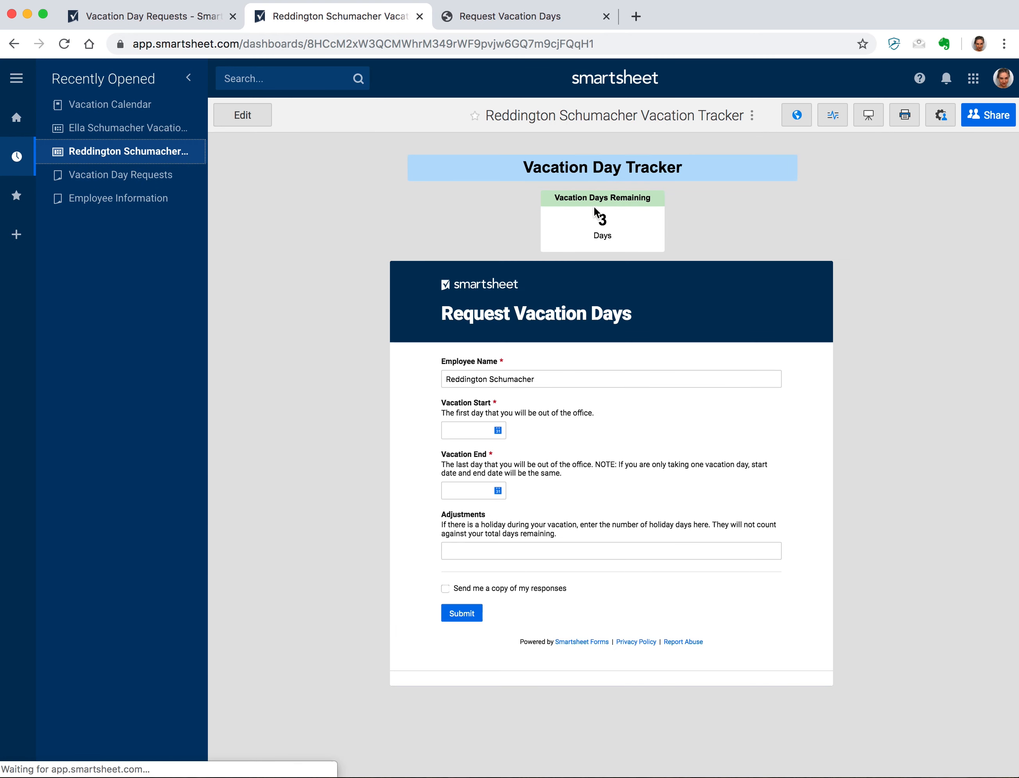